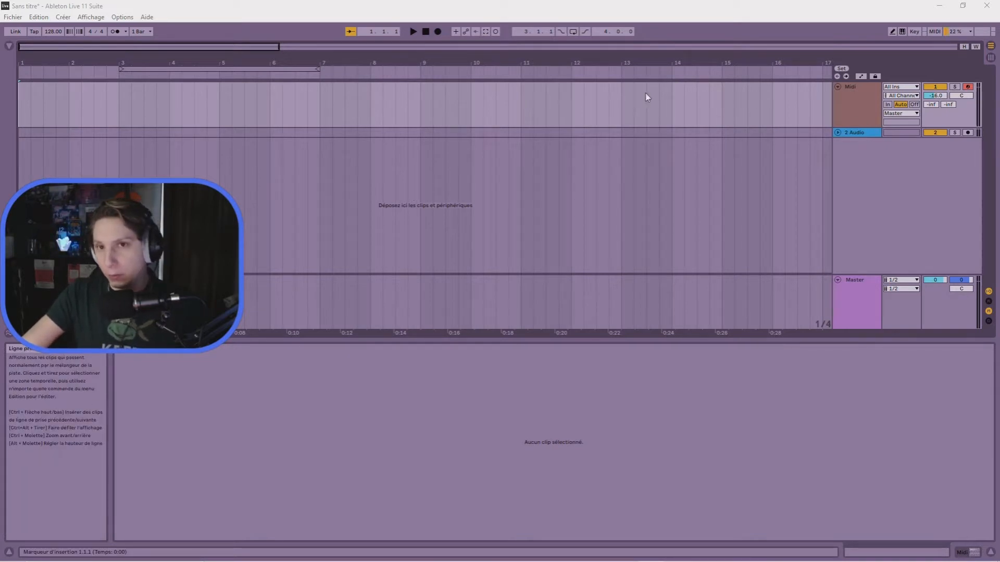
- Insert a new MIDI track below the 2 Audio track
click(861, 102)
click(547, 102)
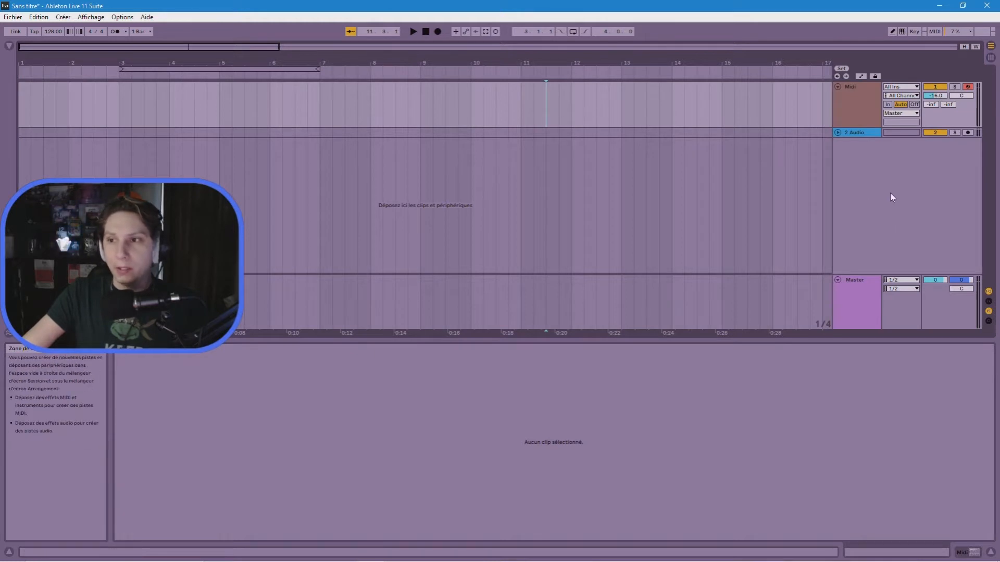
right_click(891, 176)
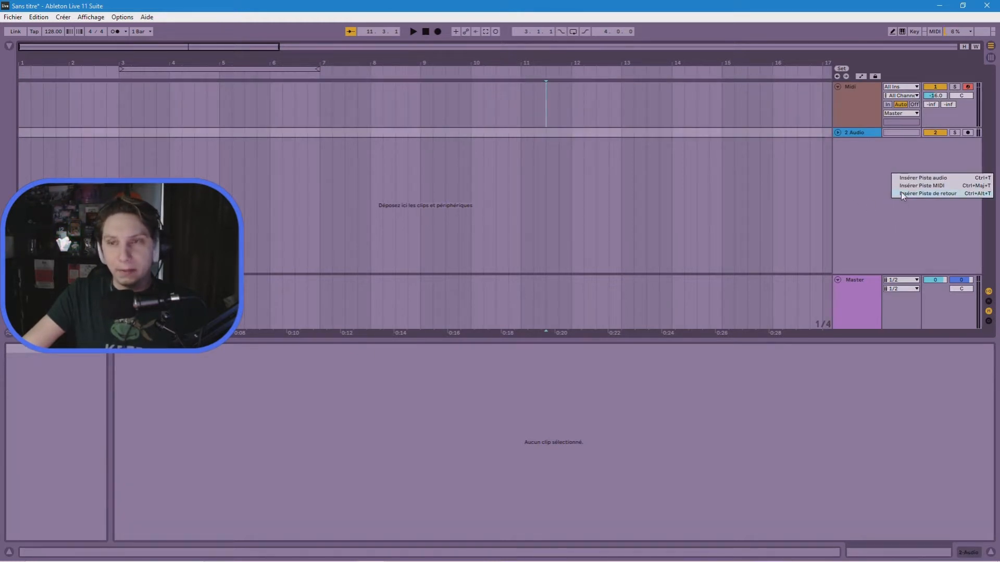
click(956, 187)
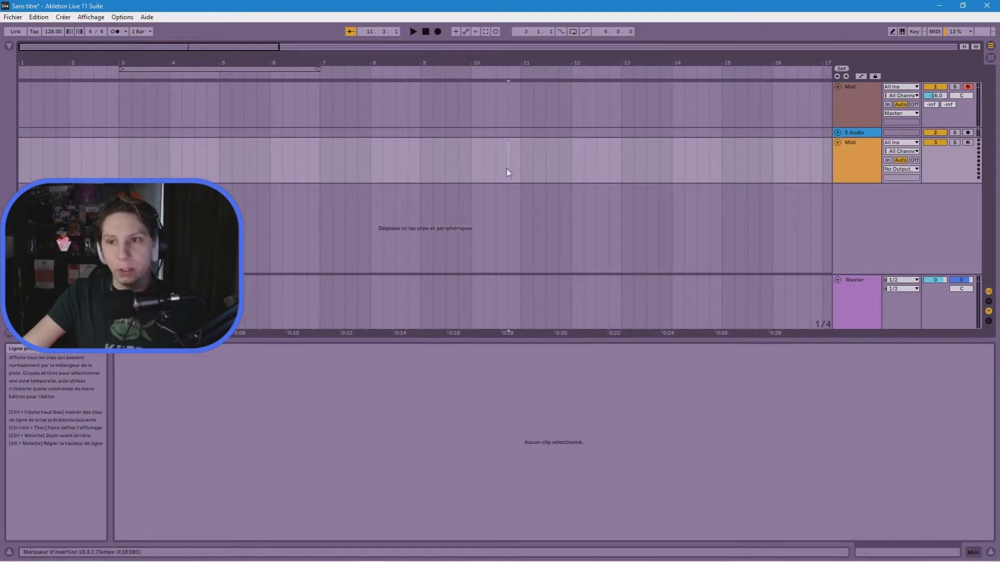
- Add another MIDI track below the orange MIDI track, and check the insert options for the empty track area
drag(508, 172, 647, 162)
click(364, 169)
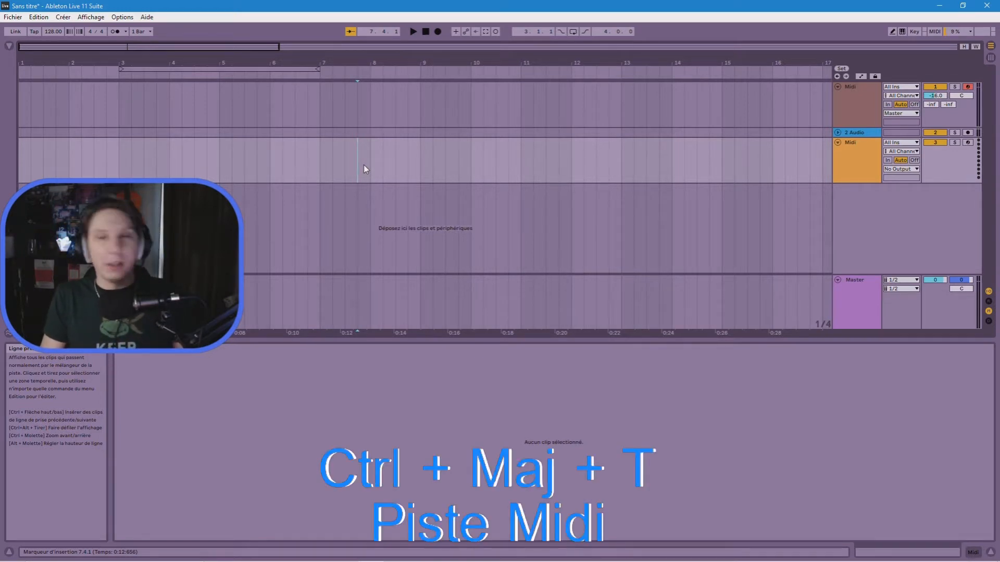
key(ctrl+shift+t)
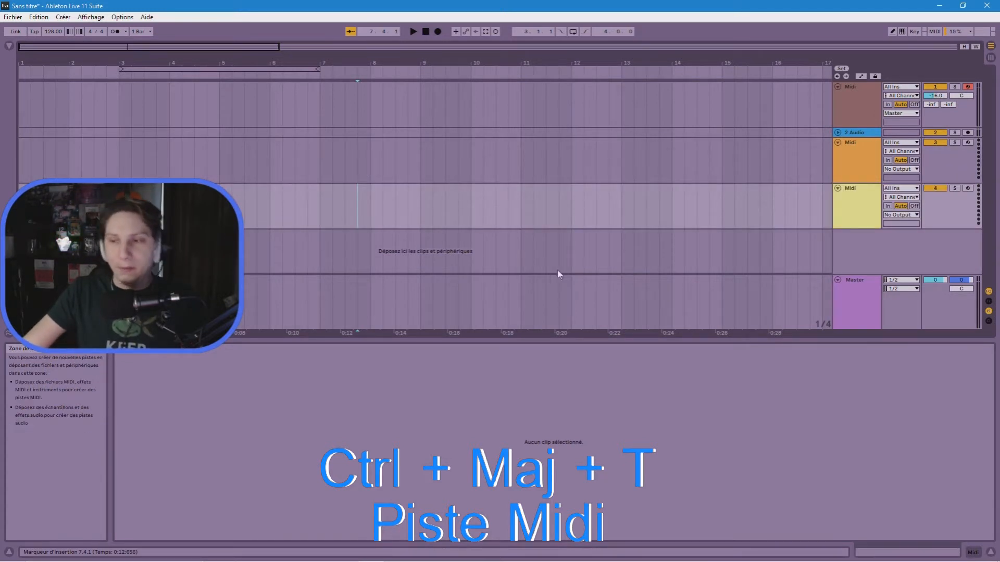
right_click(891, 253)
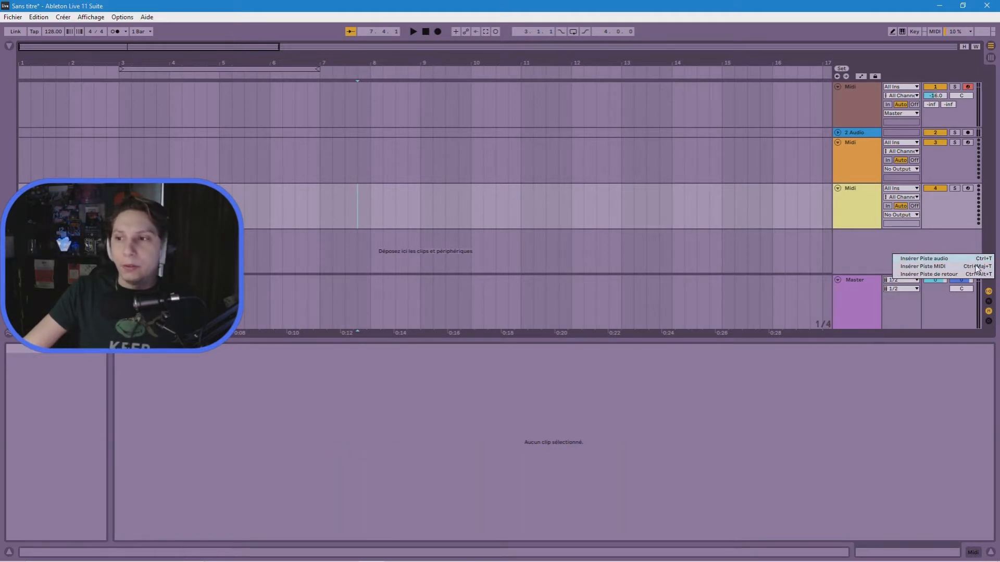
click(883, 249)
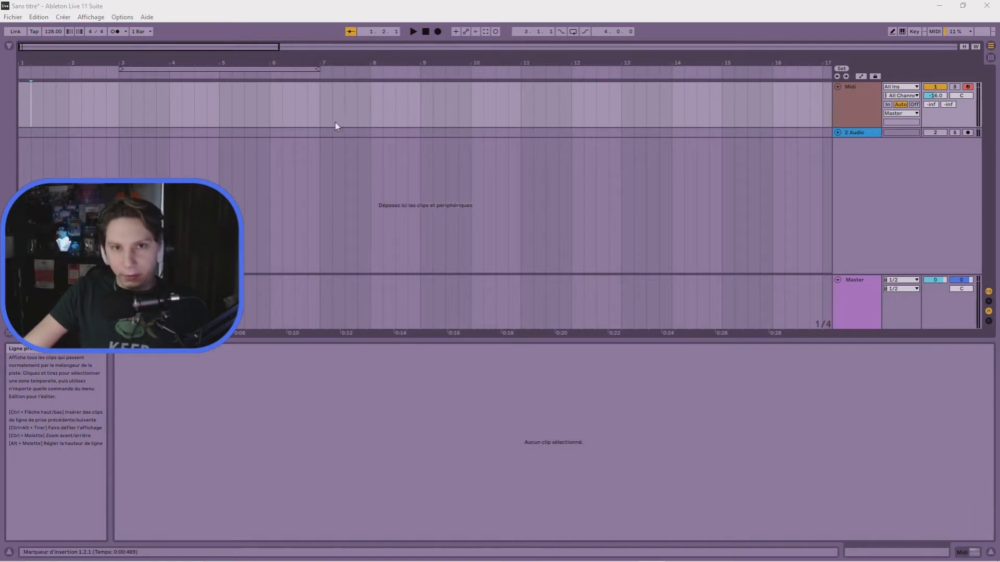
- Show the browser and search the Instruments category for PIANO
drag(134, 111, 221, 107)
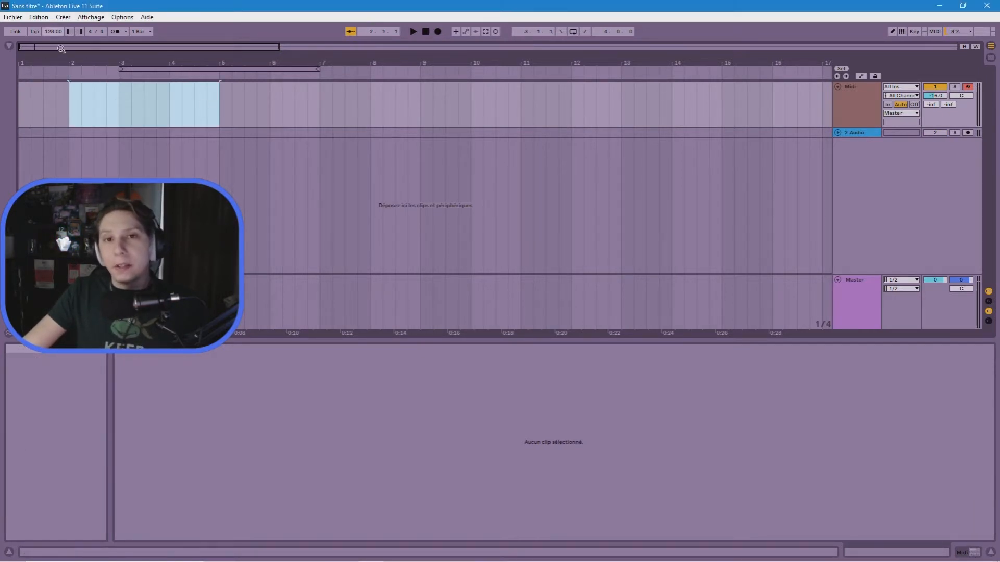
click(9, 46)
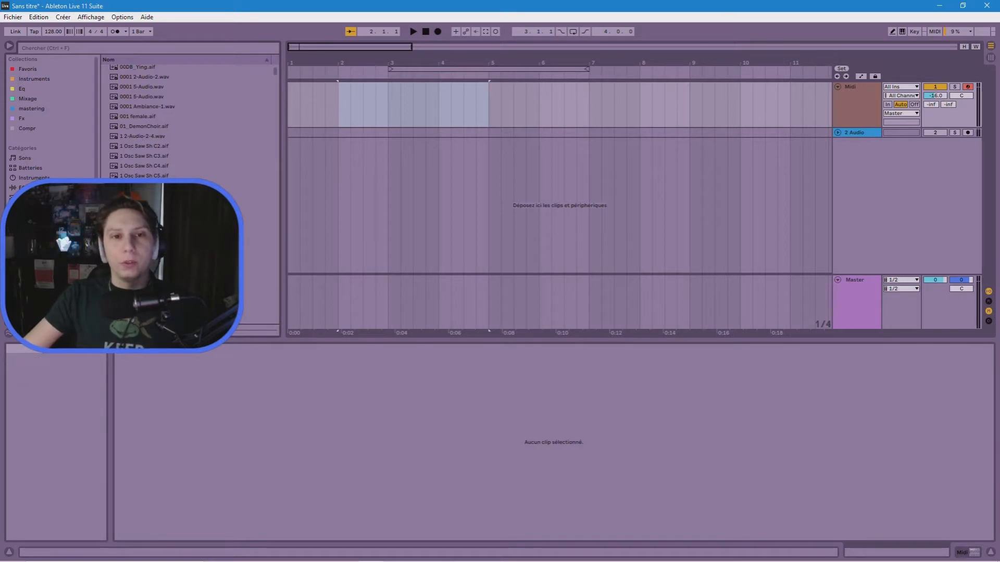
click(33, 178)
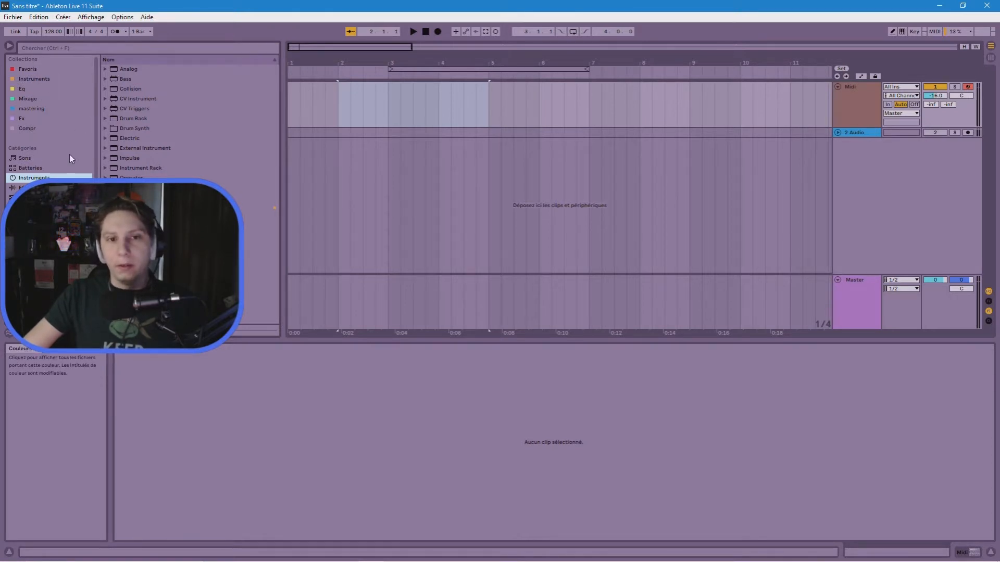
click(77, 50)
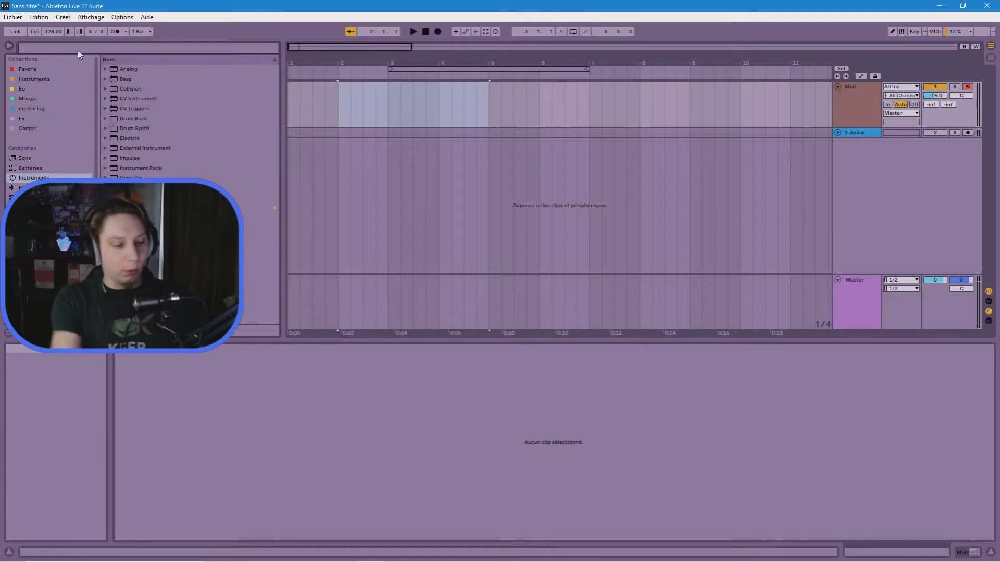
text(PIANO)
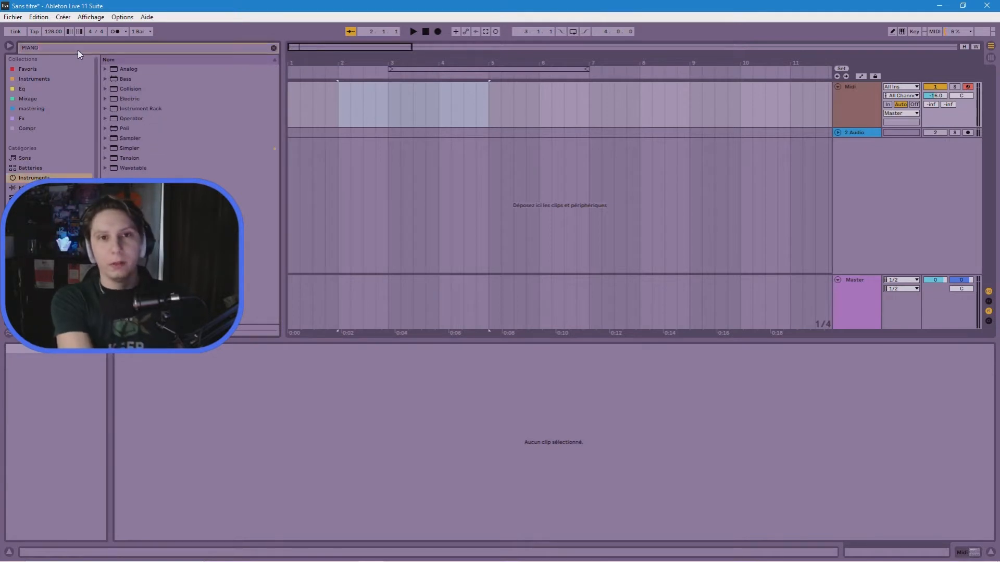
key(Down)
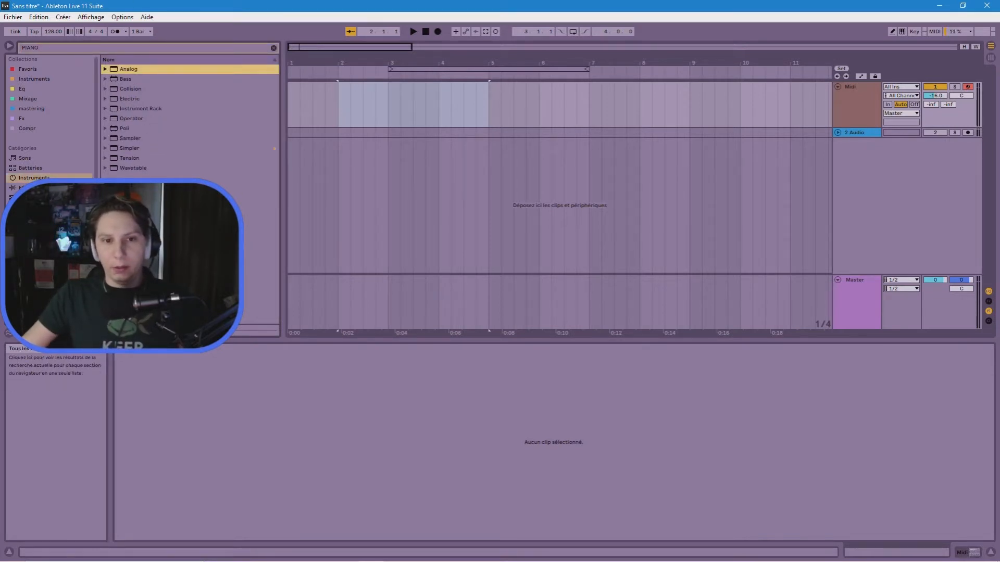
- Look through the PIANO matches across all browser search results
click(34, 266)
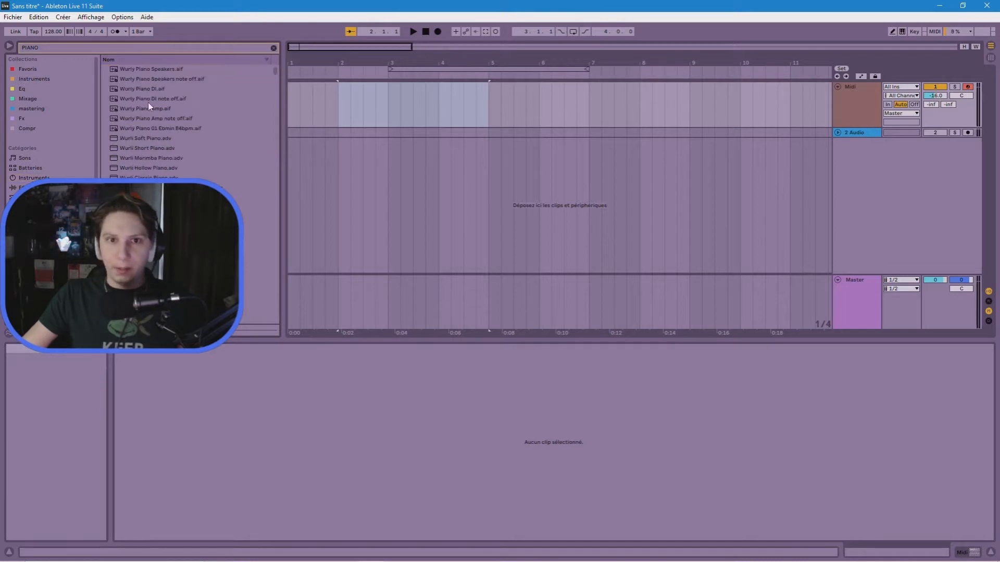
scroll(160, 160, down, 5)
scroll(162, 164, down, 5)
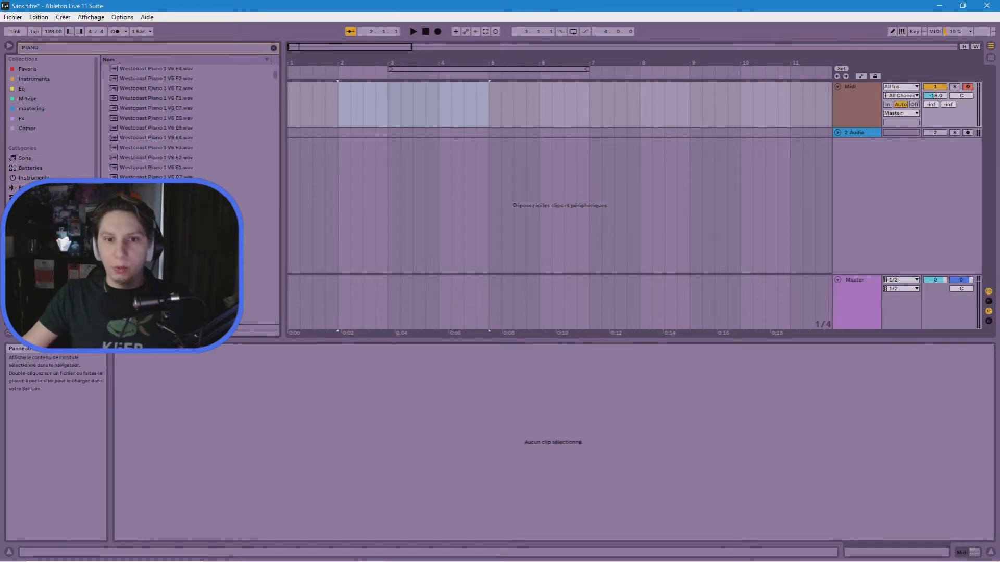
scroll(161, 208, up, 1)
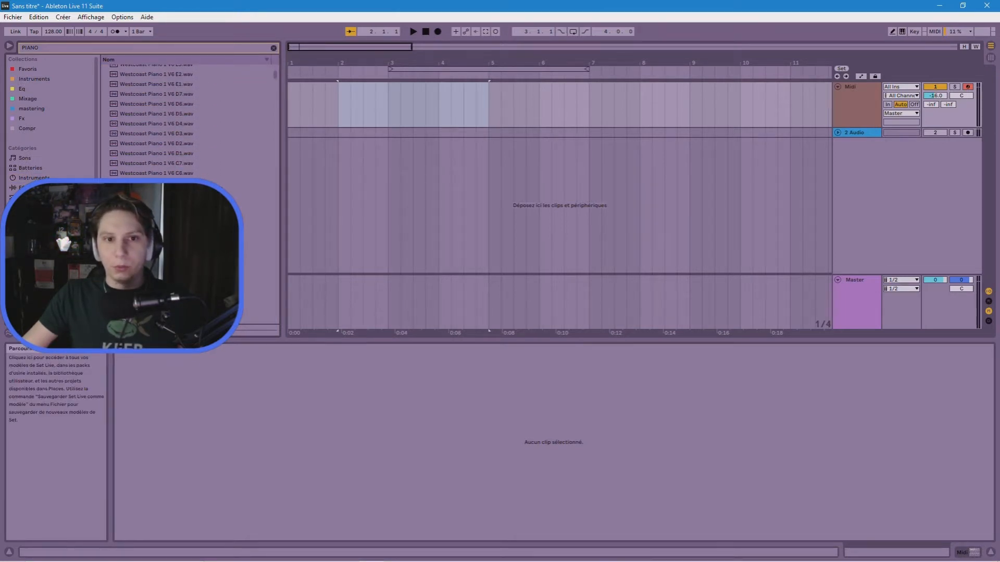
- Clear the search and load Grand Piano Equal Bright Production.adg from the Instruments collection onto the first Midi track
click(42, 177)
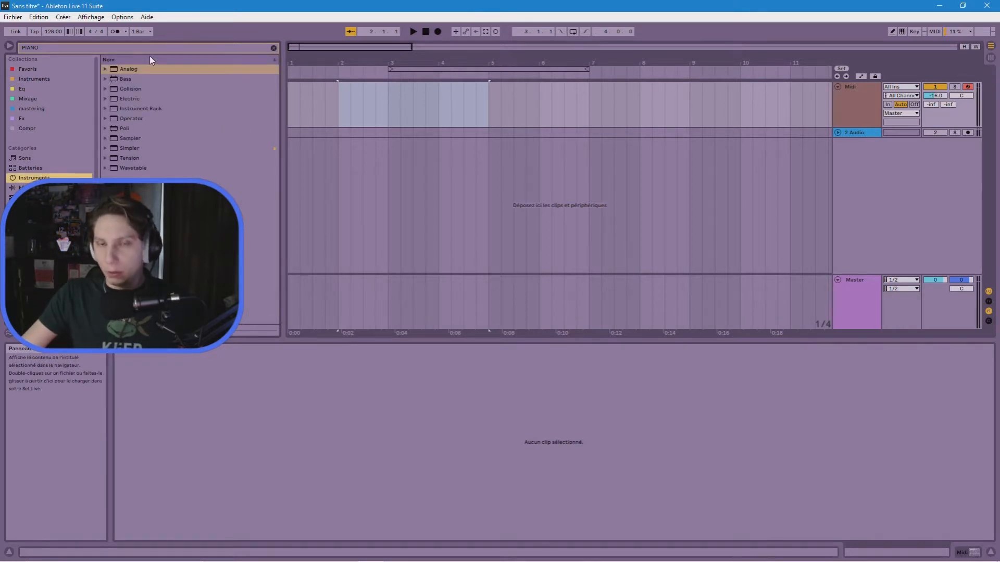
click(274, 48)
click(41, 78)
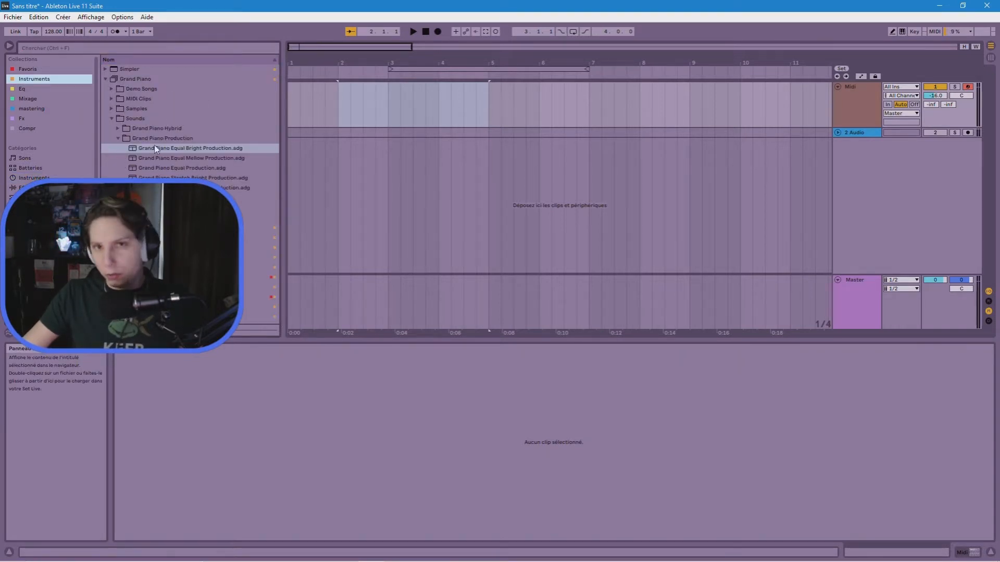
click(312, 102)
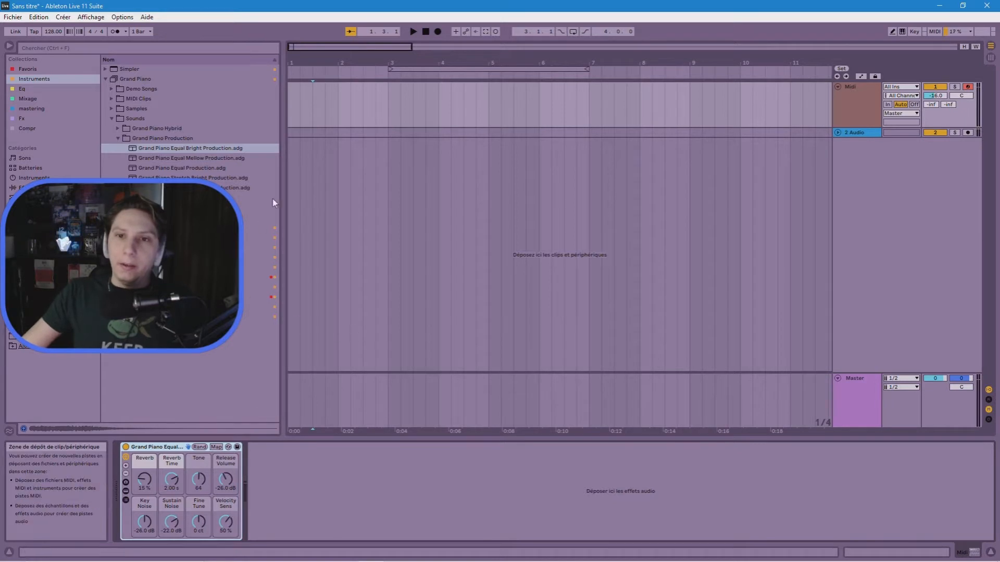
- Insert an empty one-beat MIDI clip at bar 2 of the Midi track and move it to bar 1
drag(328, 115, 452, 109)
drag(578, 97, 363, 97)
click(338, 98)
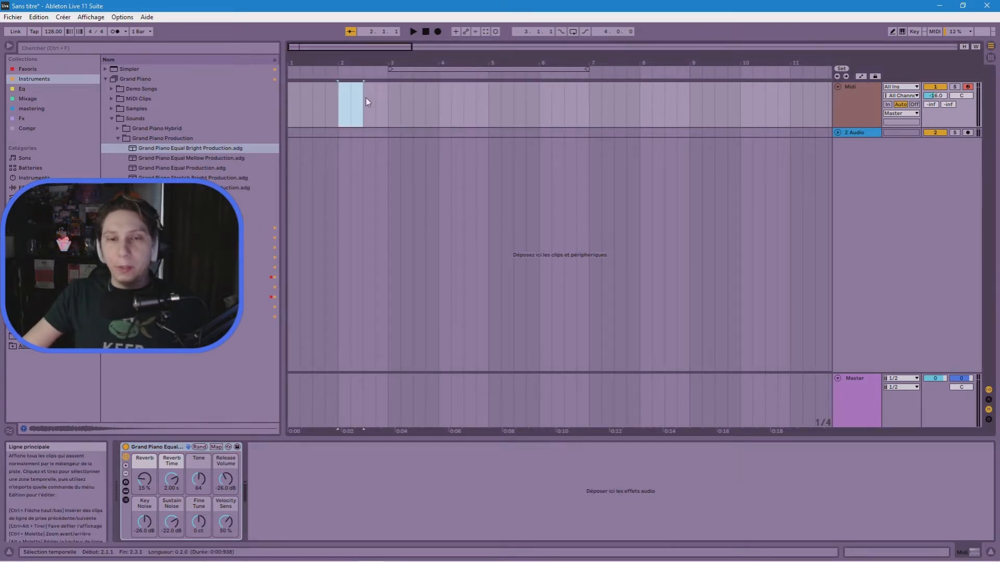
click(337, 98)
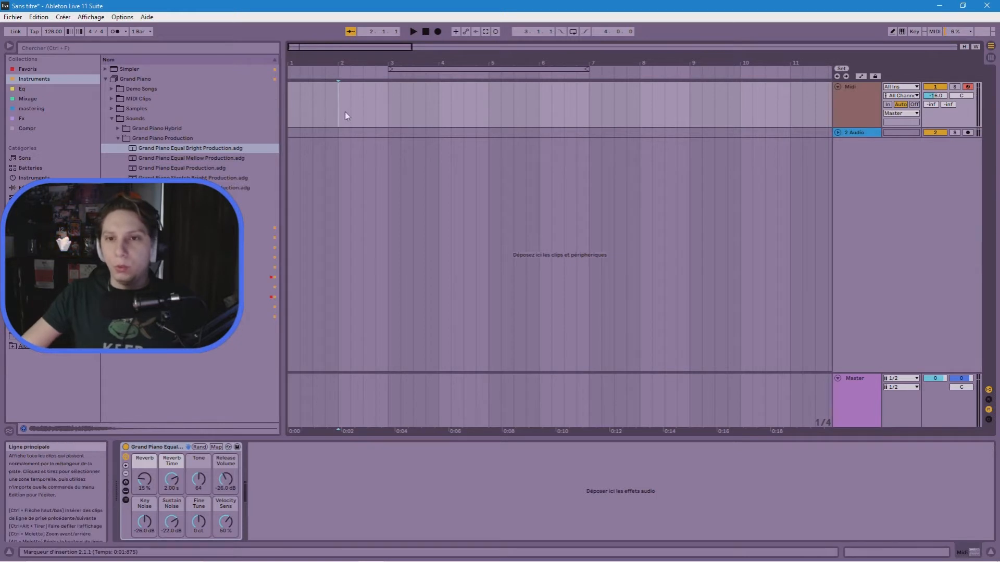
key(ctrl+shift+m)
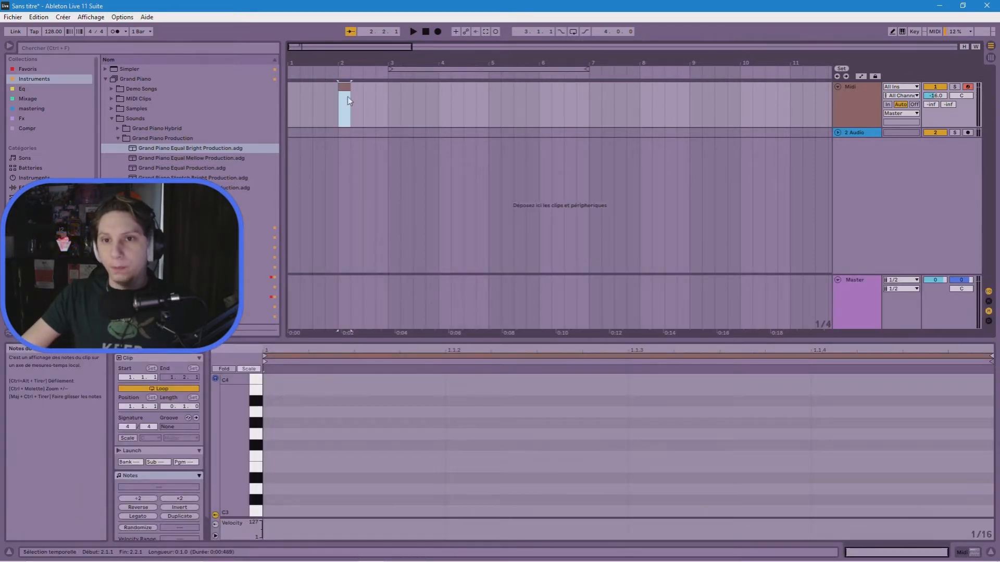
click(305, 426)
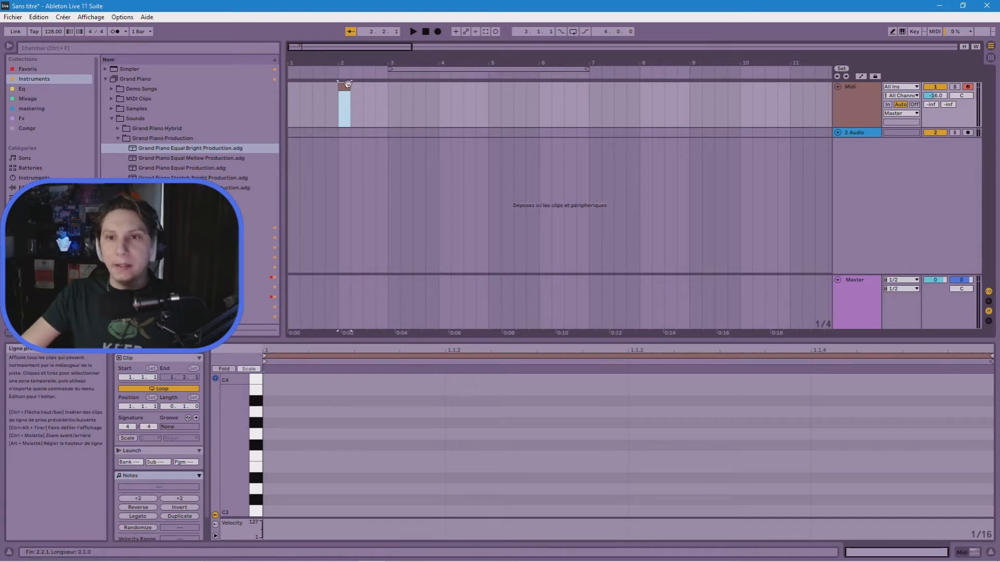
drag(345, 87, 293, 105)
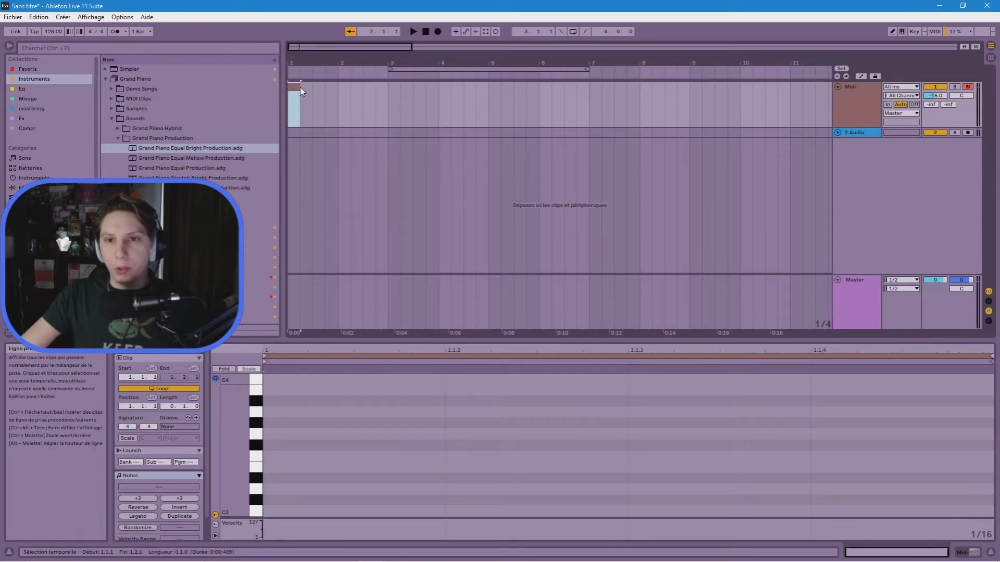
- Turn off the MIDI clip's Loop option and extend the clip's end to the start of bar 8
drag(299, 87, 439, 97)
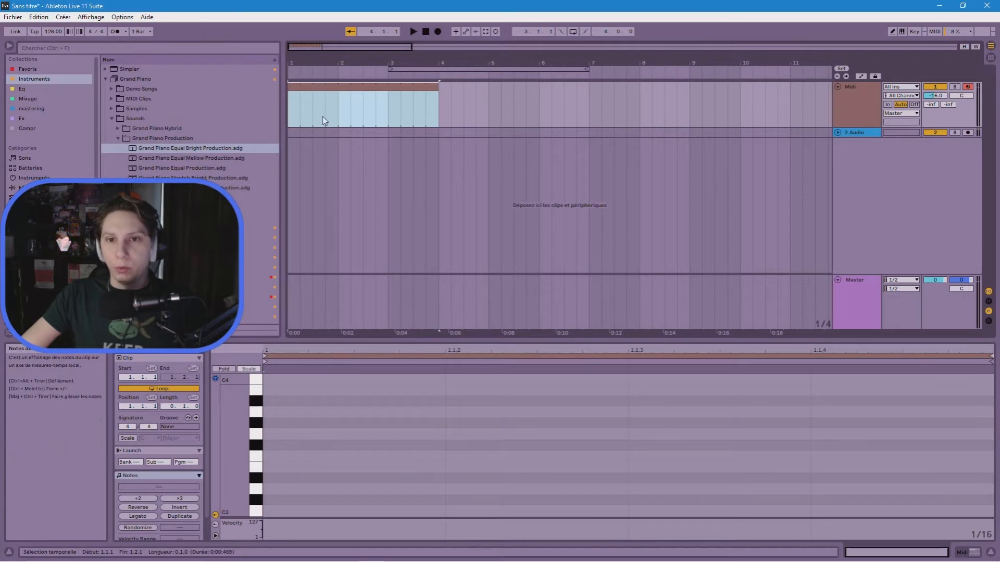
key(ctrl+z)
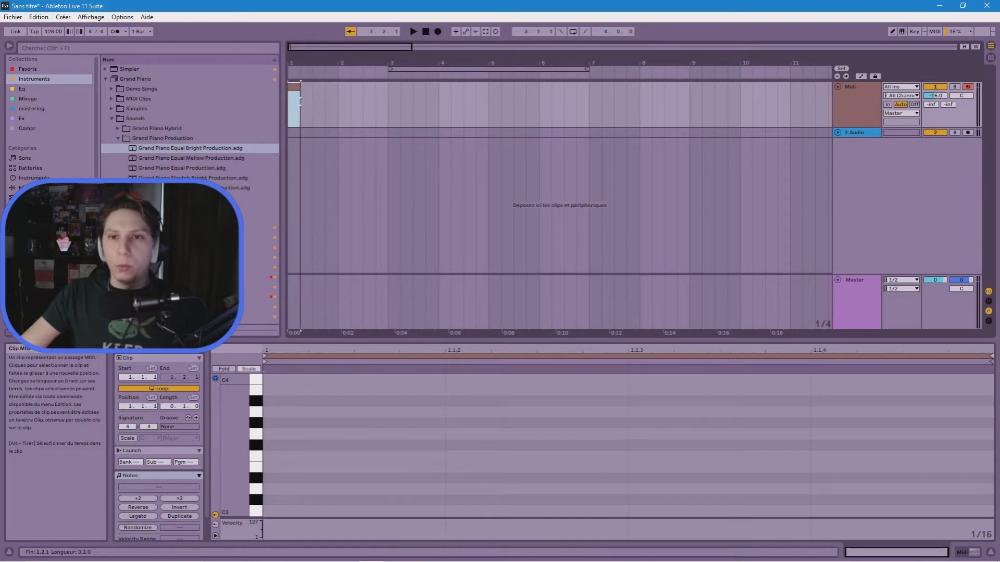
click(158, 388)
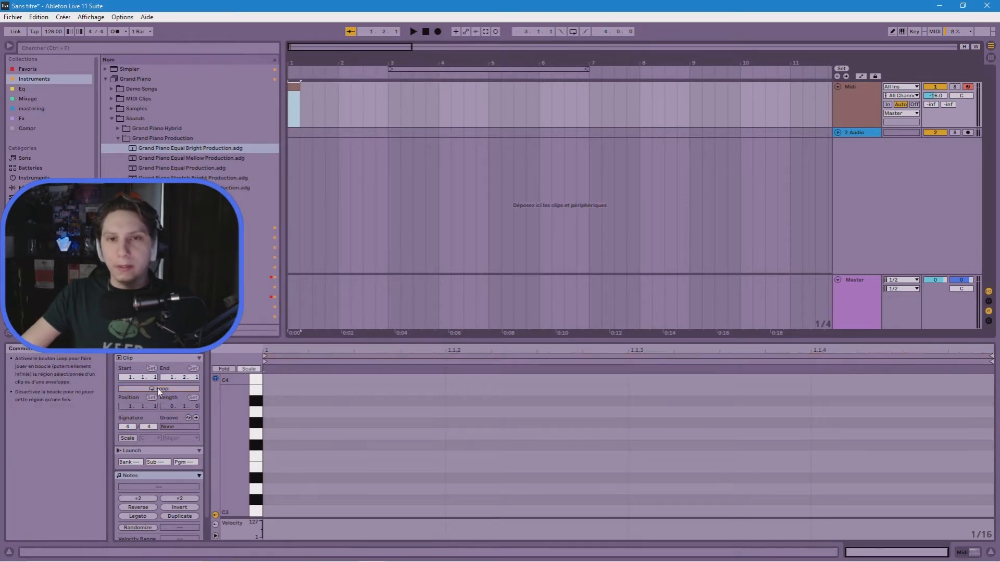
drag(300, 99, 511, 103)
drag(511, 102, 526, 103)
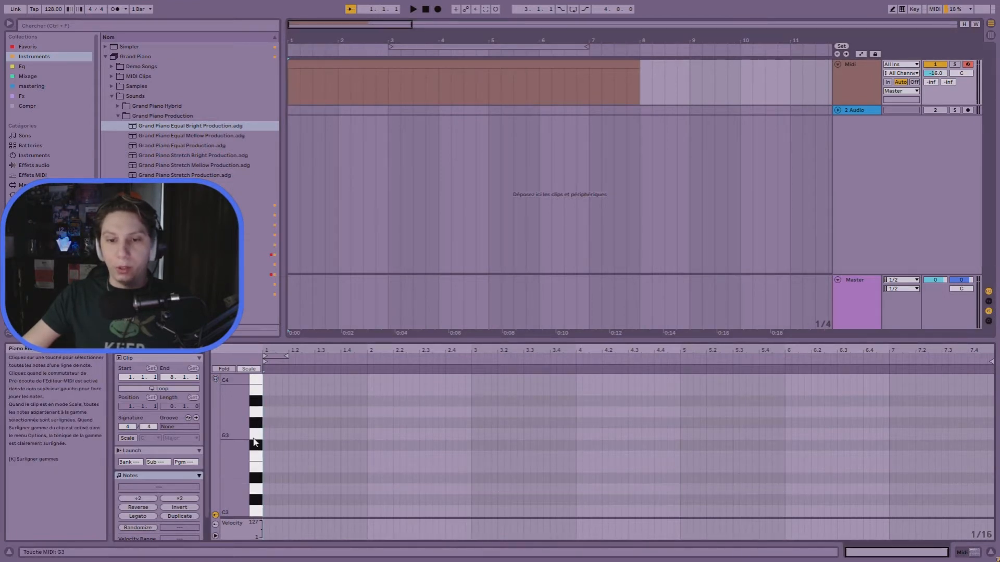
- Draw an A3 note from 1.1.1 to 1.2.4 and a G3 note from 1.3.2 to 2.1.2 in the clip
double_click(266, 414)
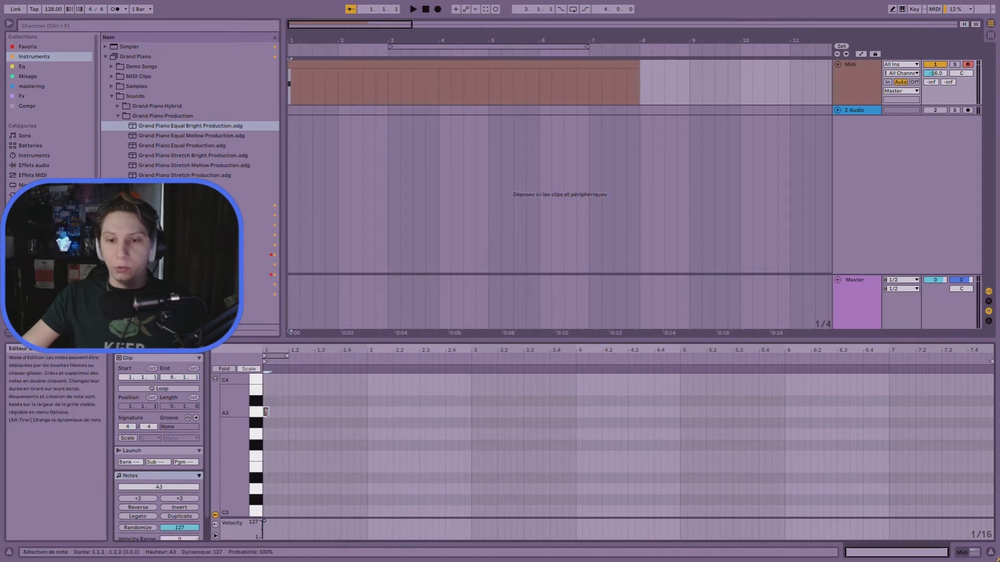
drag(302, 424, 371, 434)
double_click(323, 432)
- Try copying the A3 and G3 notes to bar 2 and again to bar 3, lowering the bar 3 copies to F#3 and E3
click(286, 416)
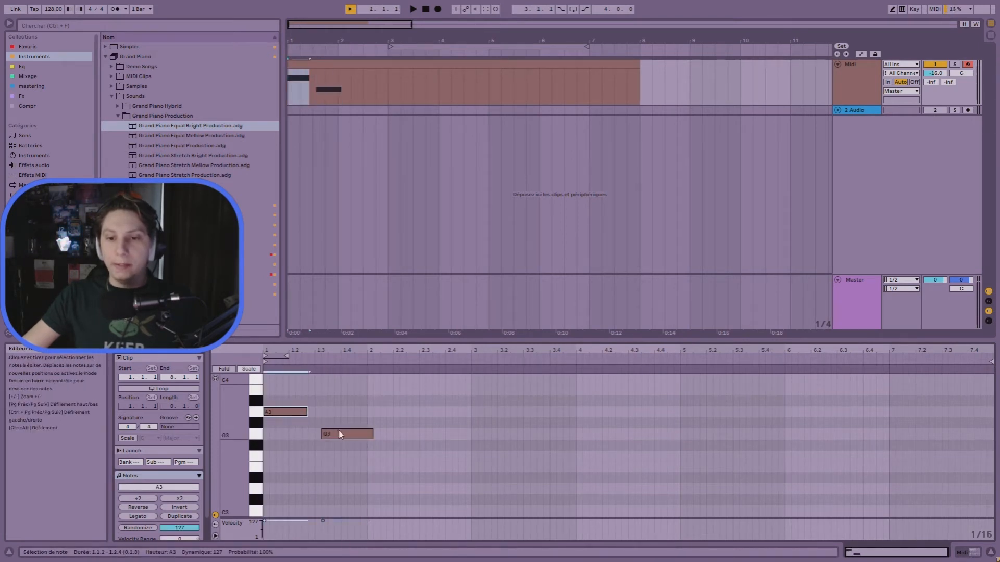
shift+click(339, 433)
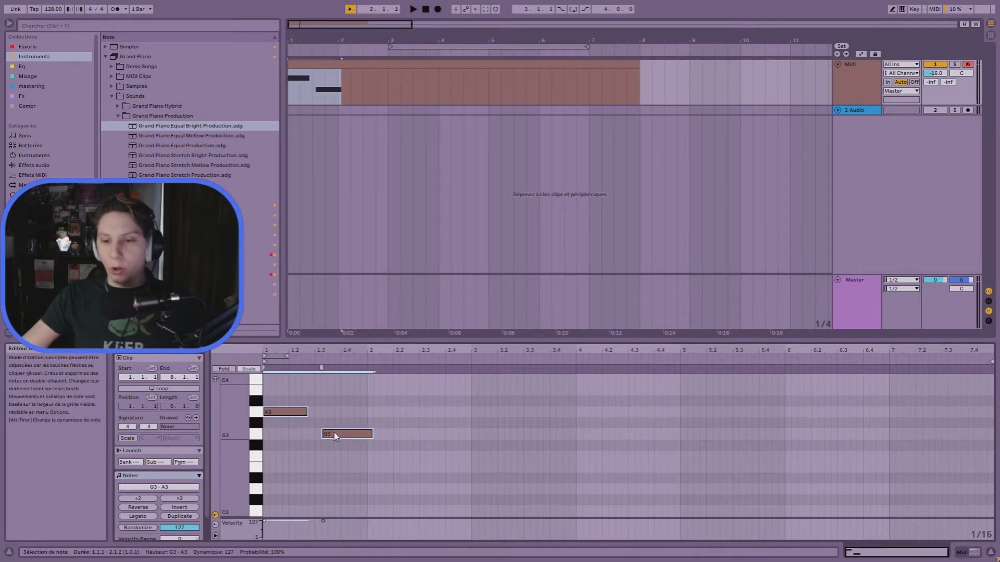
drag(336, 436, 563, 472)
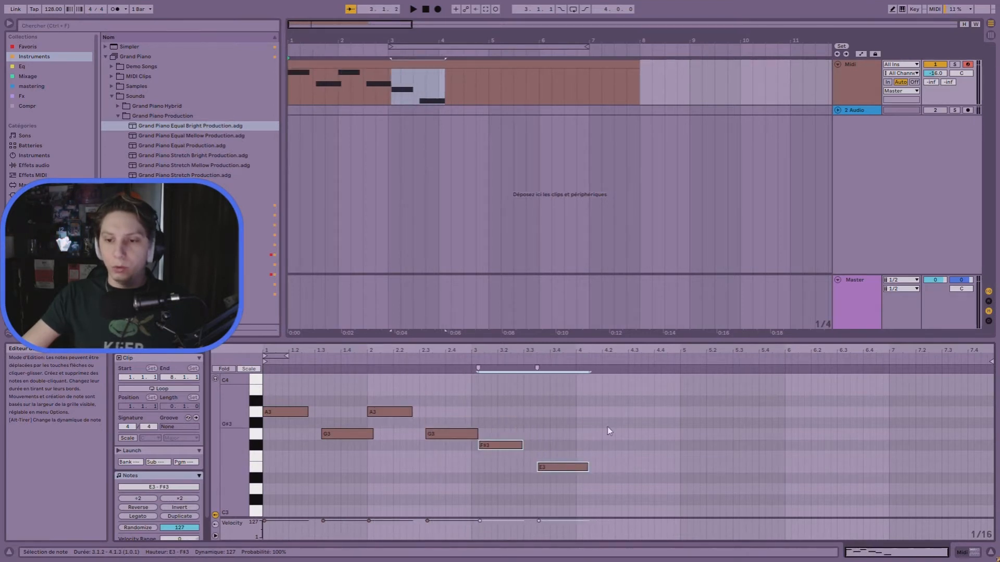
click(333, 436)
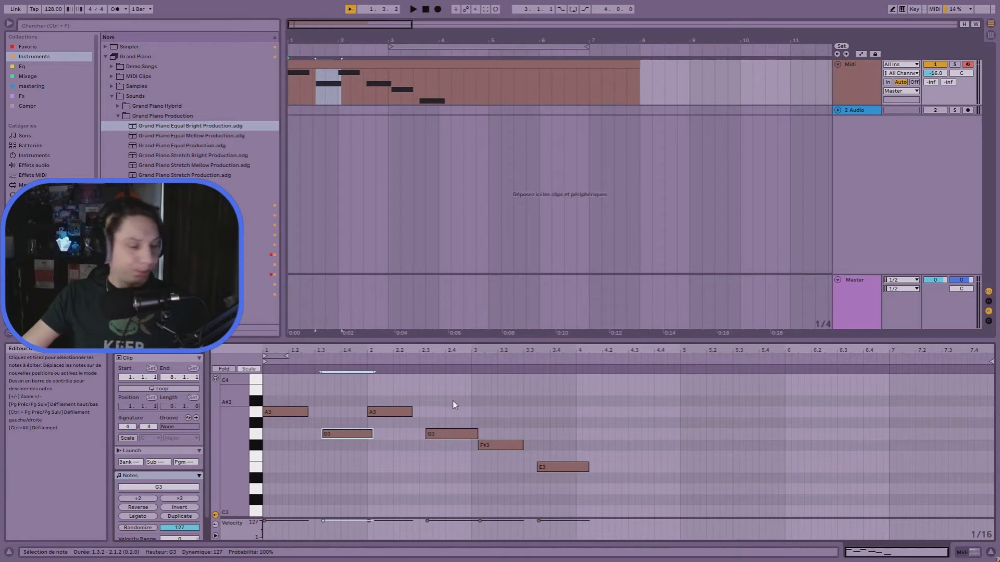
key(ctrl+z)
key(ctrl+z)
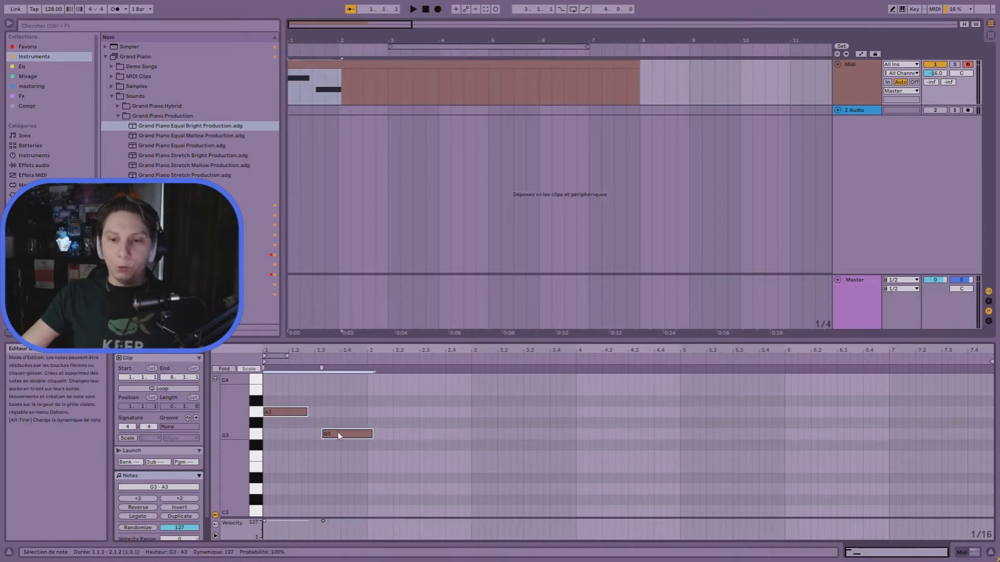
- Move the G3 note earlier so that it starts right where the A3 note ends
mouse_move(355, 438)
mouse_down()
mouse_move(330, 439)
mouse_move(343, 442)
mouse_up()
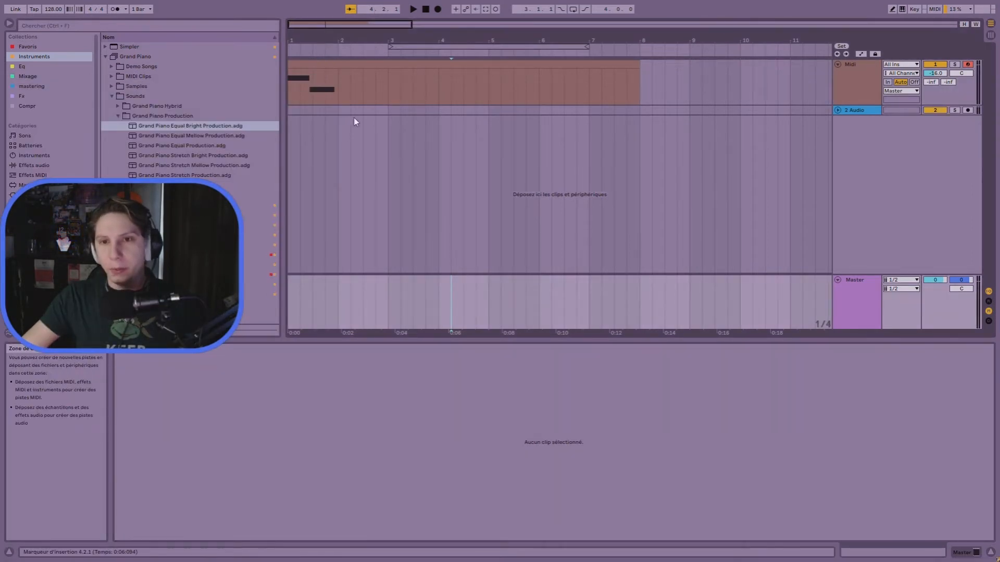
- Turn on note preview in the clip's MIDI editor and sound the A3 and B3 keys of the piano roll
click(363, 93)
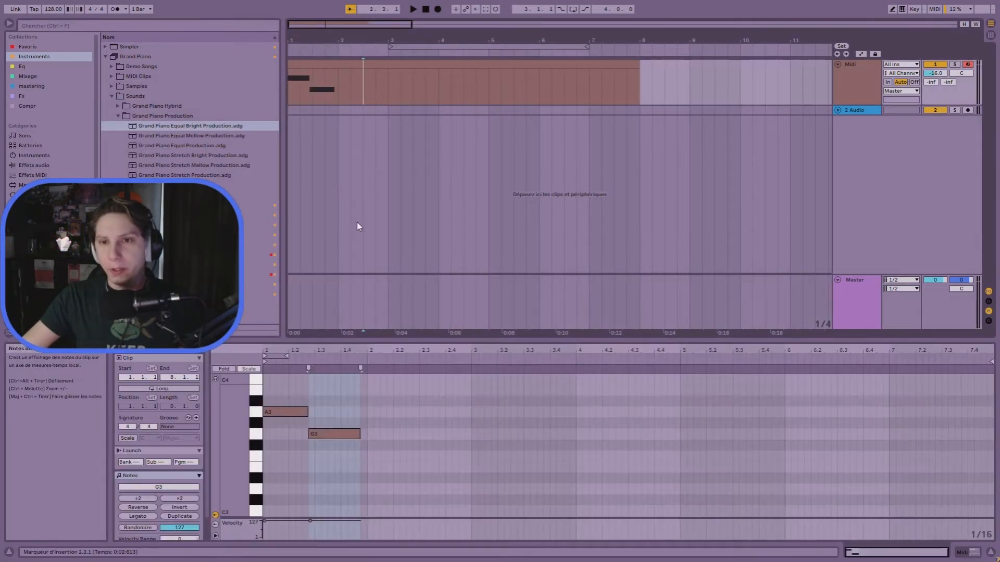
click(254, 414)
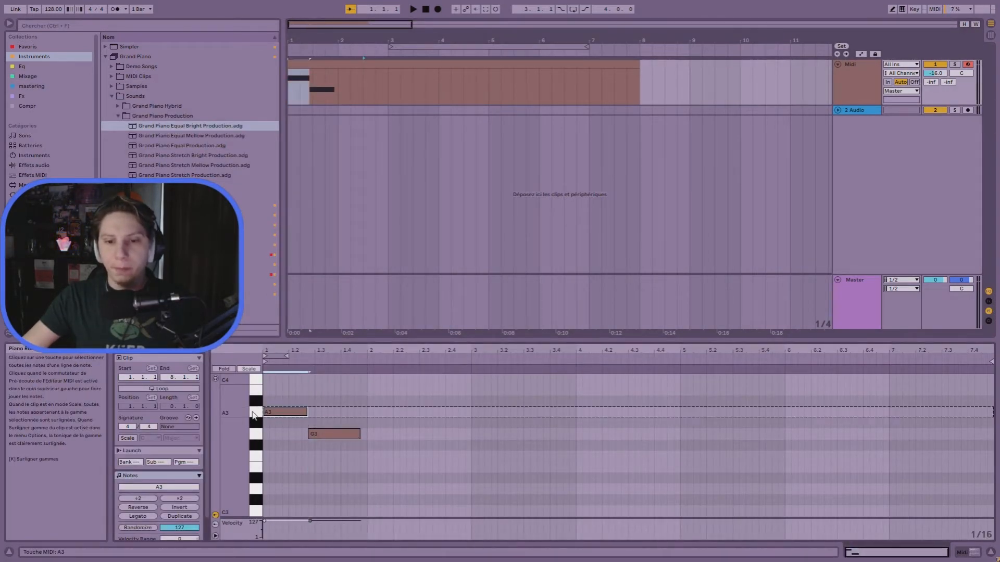
click(216, 379)
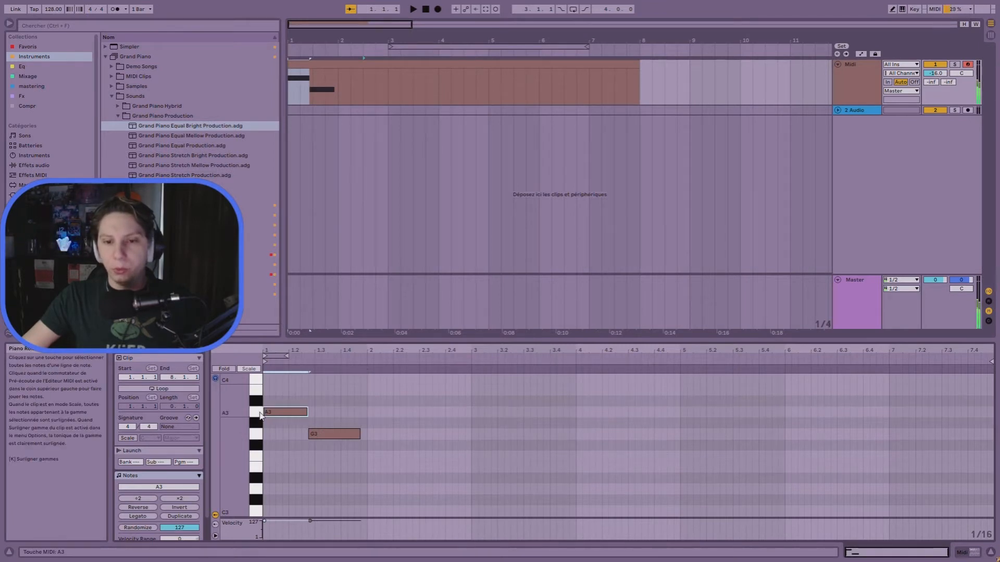
mouse_move(261, 415)
mouse_down()
mouse_move(256, 500)
mouse_move(256, 415)
mouse_up()
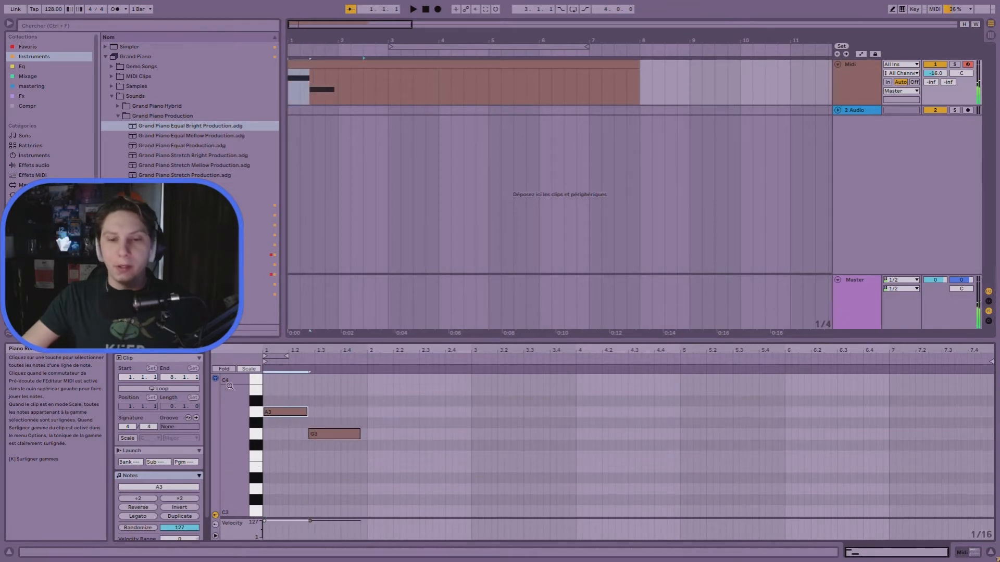
click(255, 389)
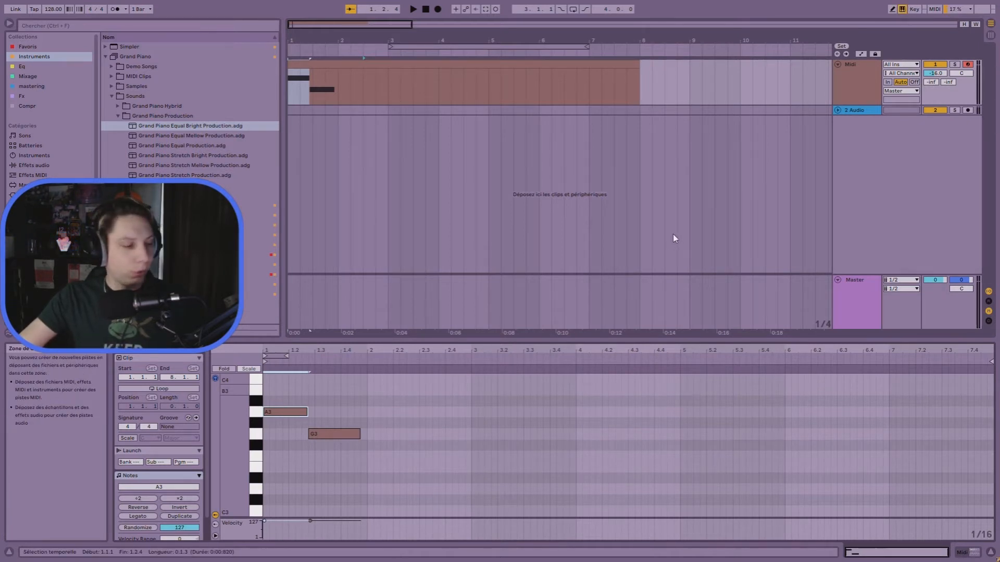
- Play a series of notes on the piano instrument with the computer MIDI keyboard
key(e)
key(t)
key(e)
key(t)
key(g)
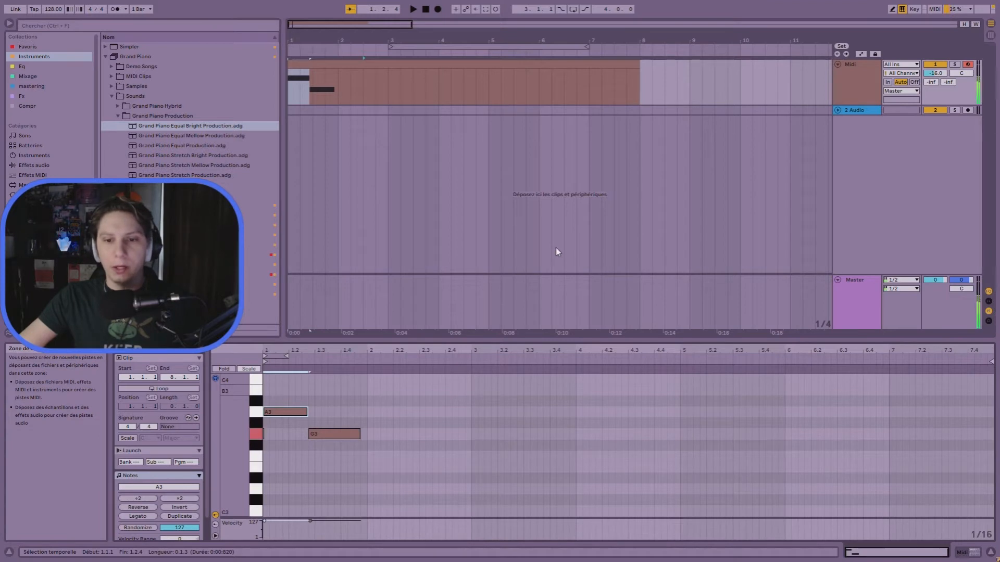
key(d)
key(e)
key(g)
key(e)
key(w)
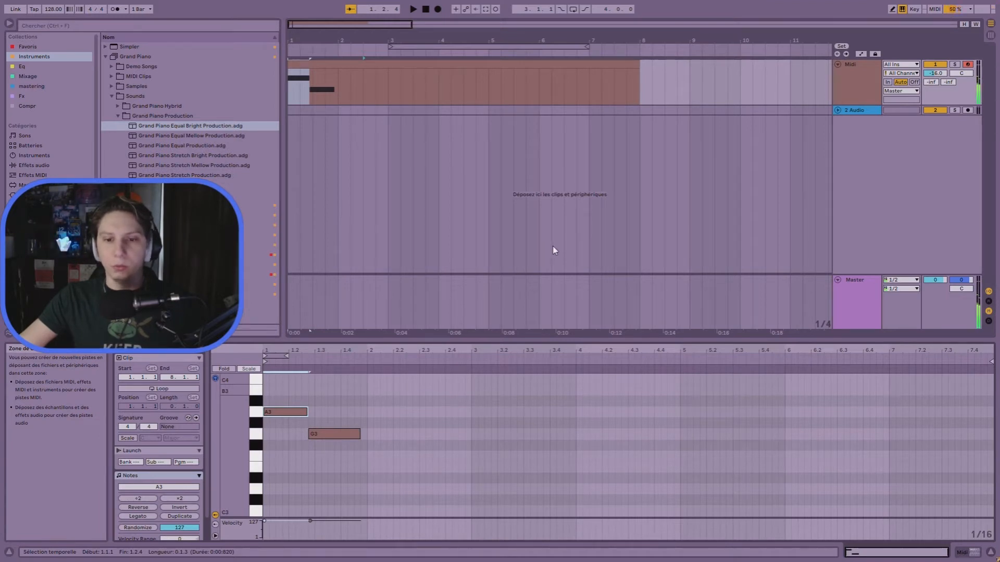
key(g)
key(j)
key(y)
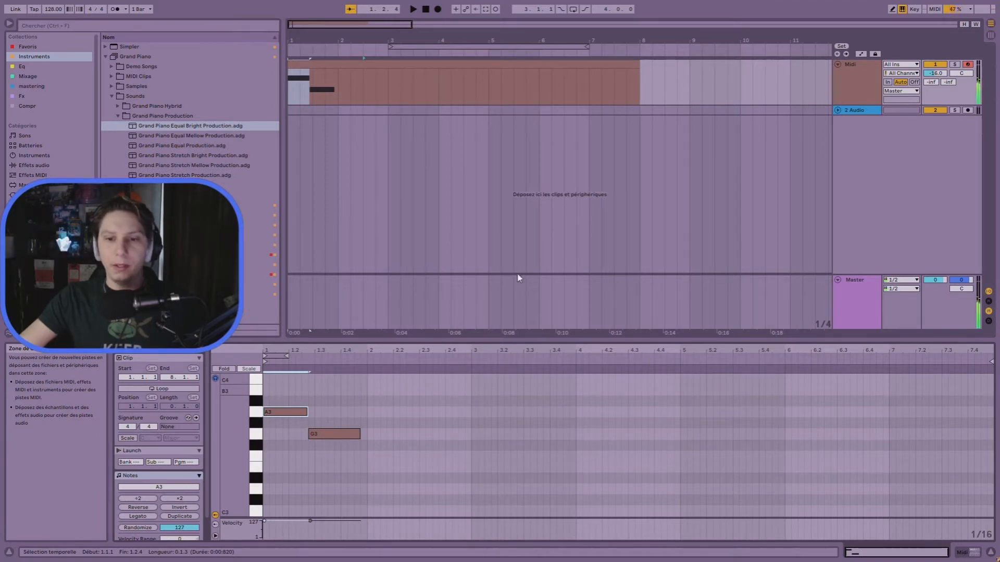
key(d)
key(g)
key(d)
key(g)
key(d)
key(g)
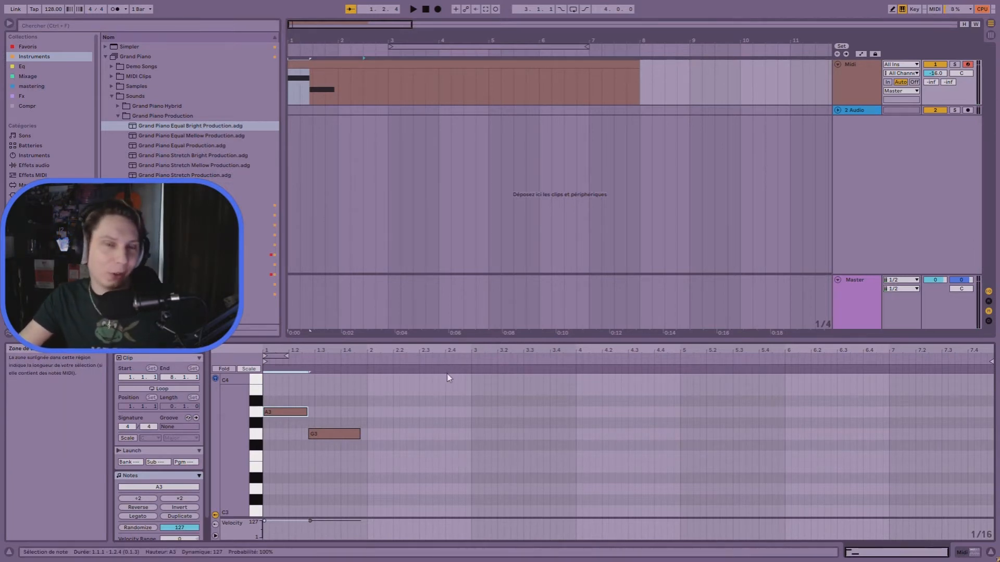
click(339, 237)
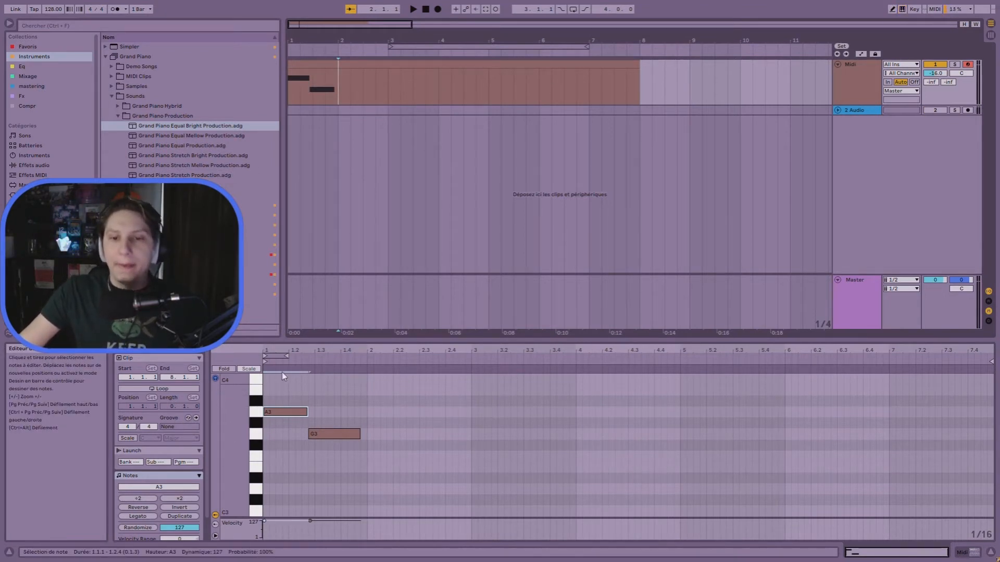
- Turn on the clip's Scale mode with root C and Major, limiting the note editor to the scale's notes
click(248, 369)
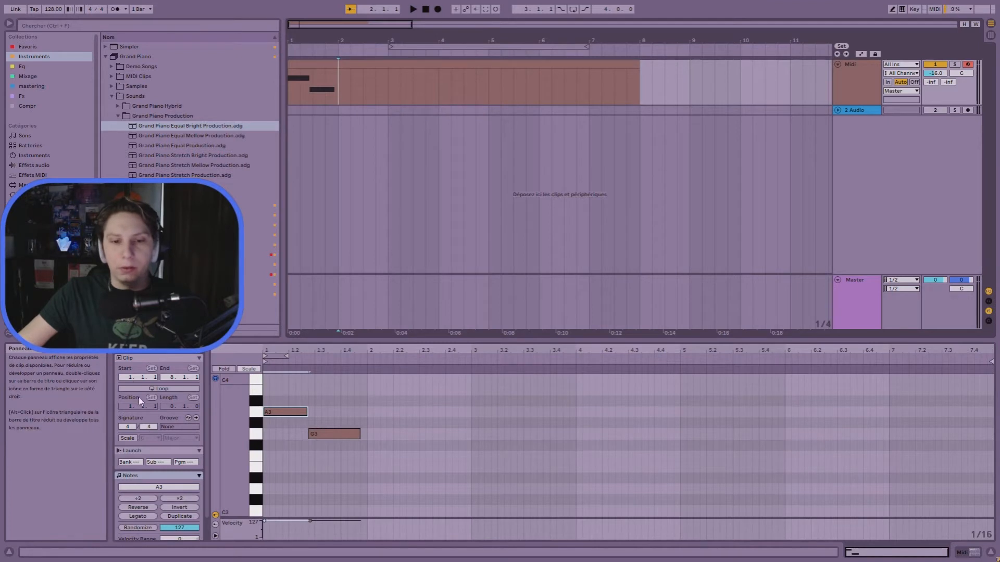
click(127, 438)
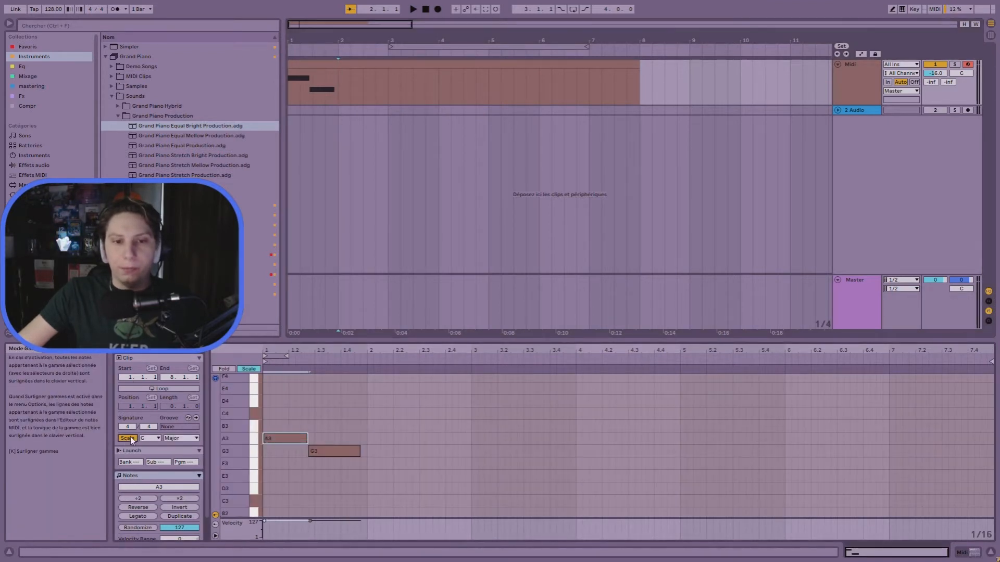
click(158, 439)
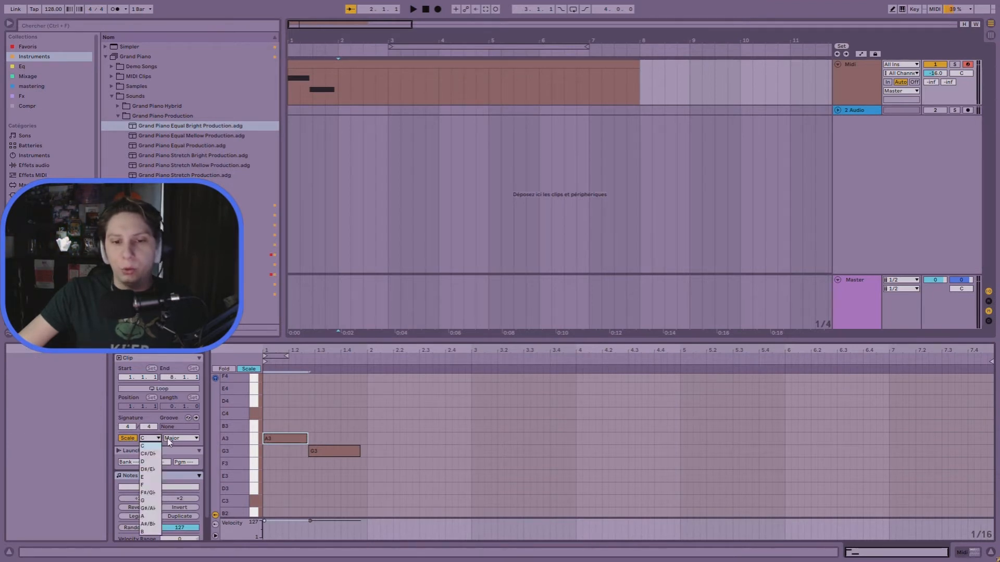
click(156, 446)
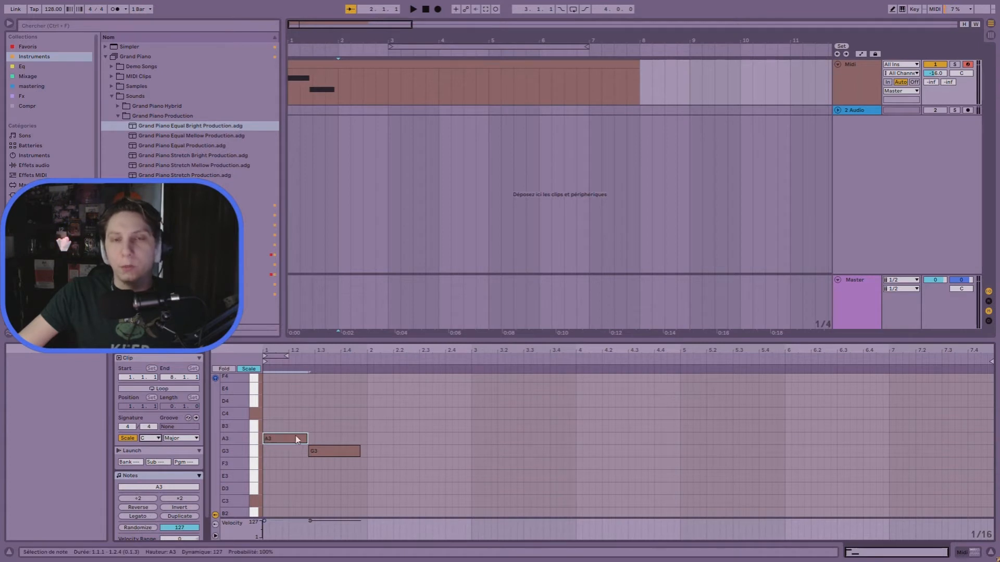
click(150, 437)
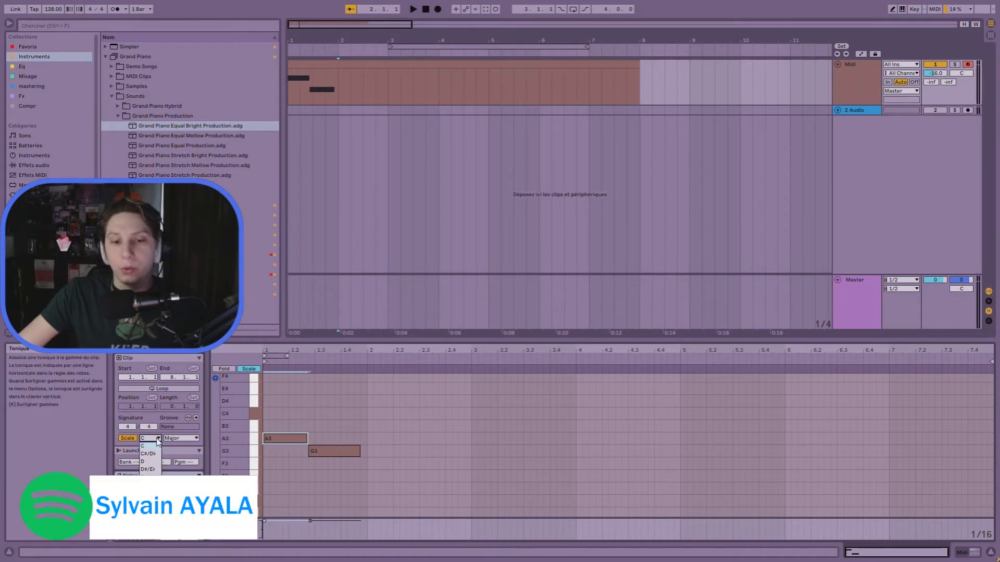
click(159, 444)
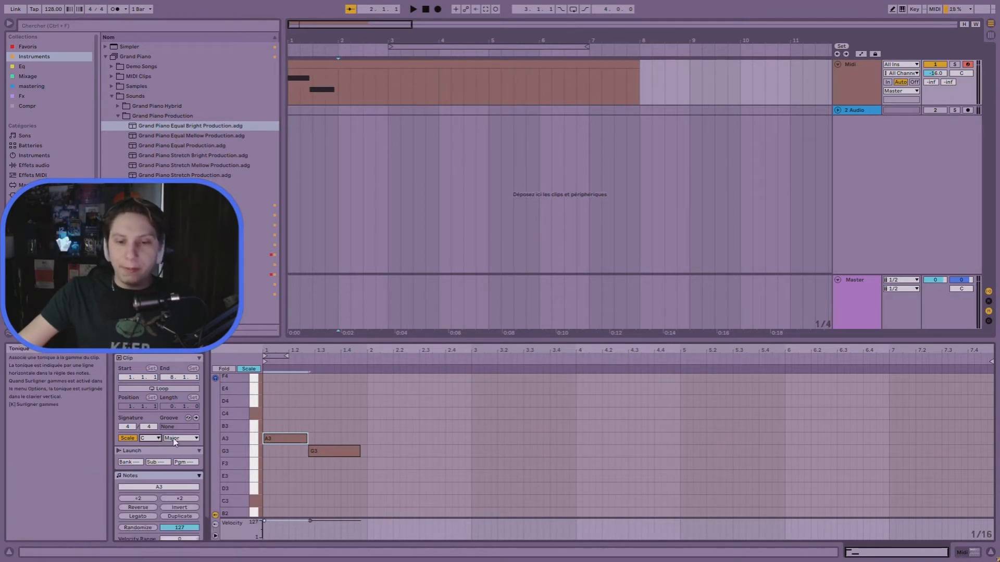
click(290, 434)
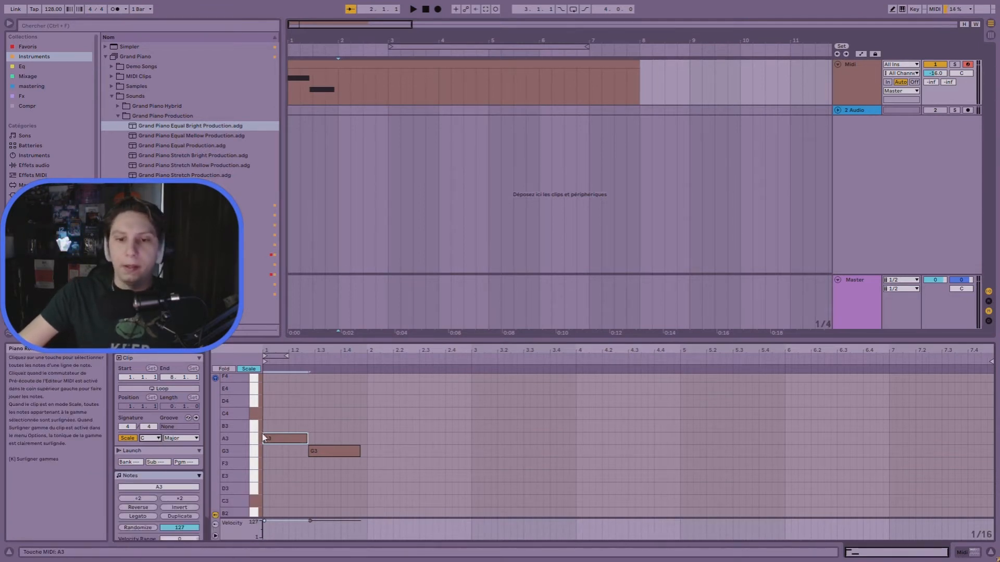
- Try G as the scale's root note and set it back to C
click(157, 438)
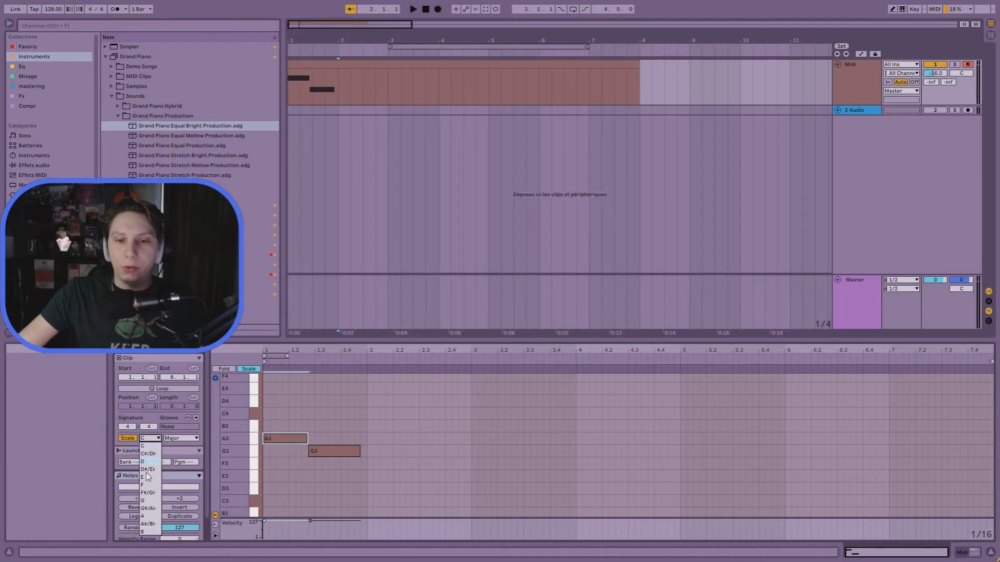
click(150, 501)
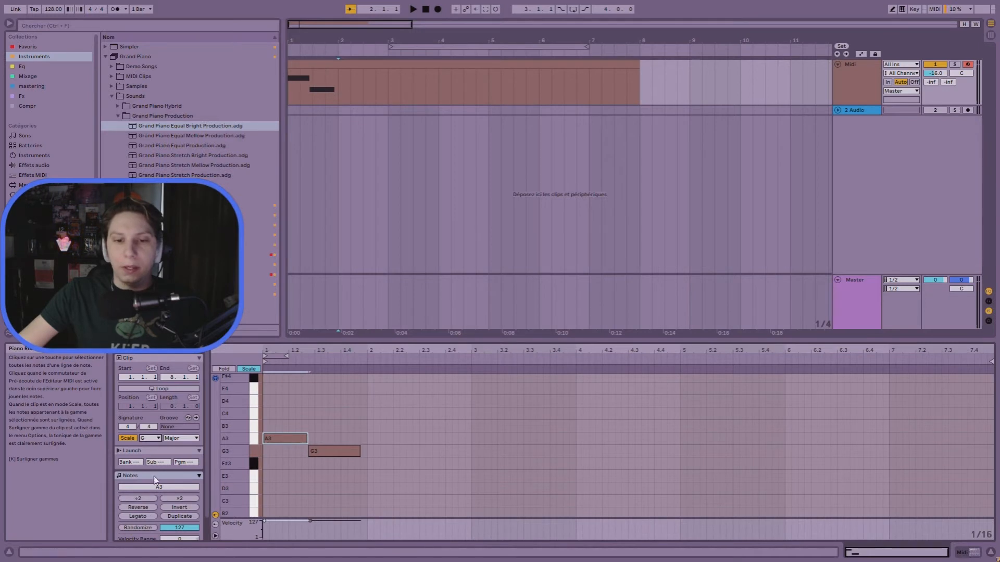
click(151, 439)
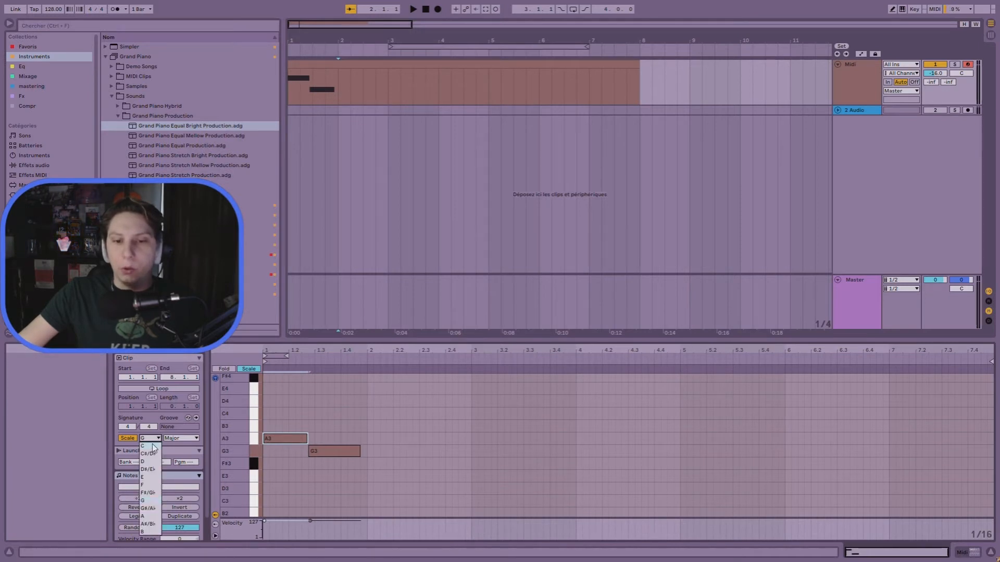
click(153, 446)
click(181, 439)
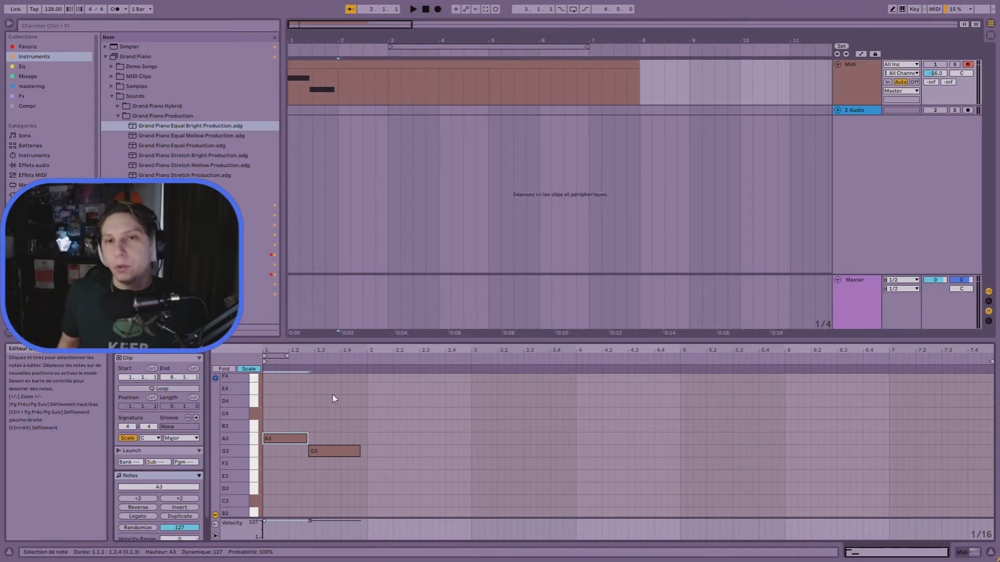
- Add three consecutive 1/16 C4 notes at the start of bar 2, at 2.1.1, 2.1.2 and 2.1.3
double_click(370, 414)
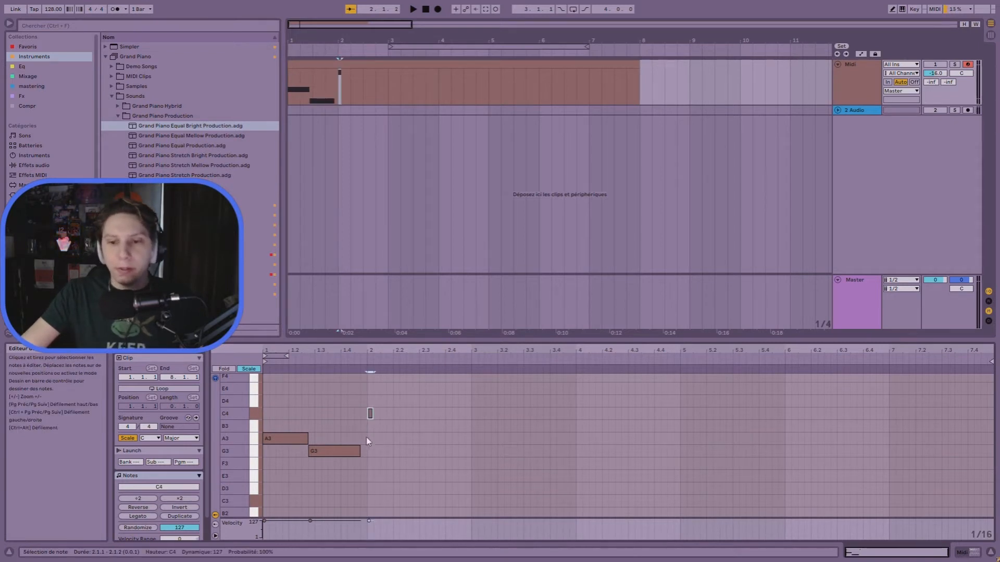
scroll(367, 442, up, 5)
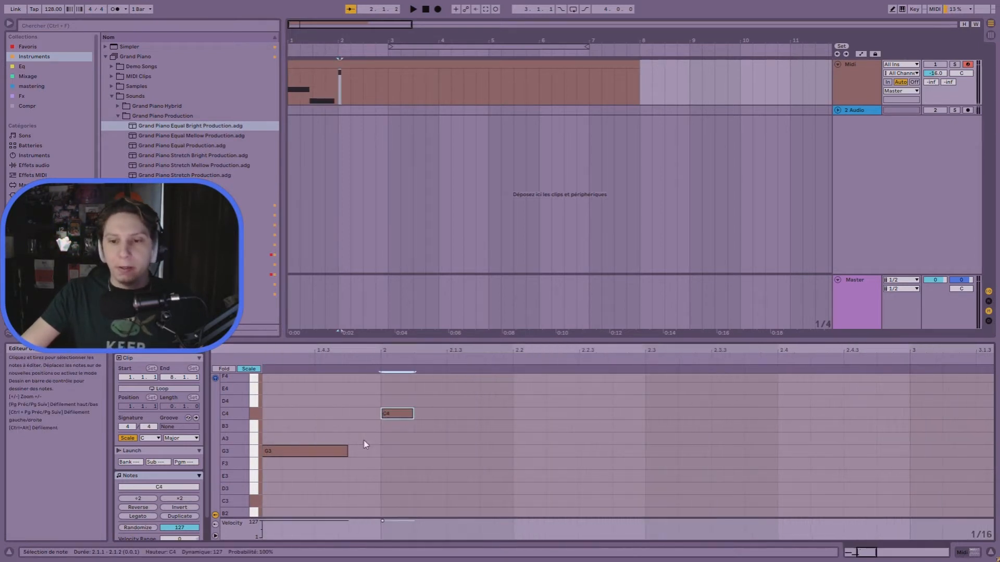
double_click(419, 414)
double_click(465, 415)
- Reactivate the Midi track and play the clip from its start to hear the A3, G3 and C4 notes
key(space)
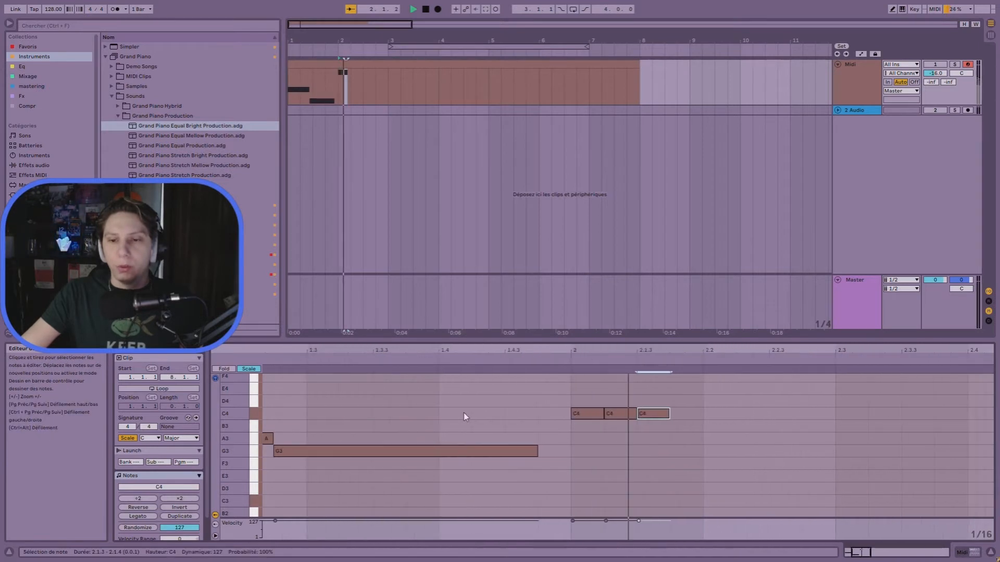
key(space)
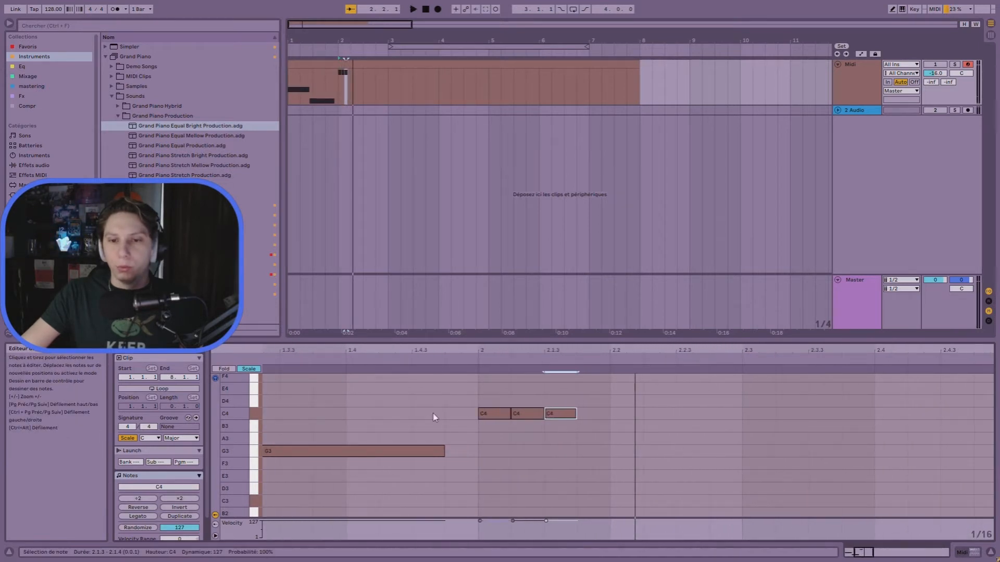
scroll(408, 421, down, 5)
click(268, 412)
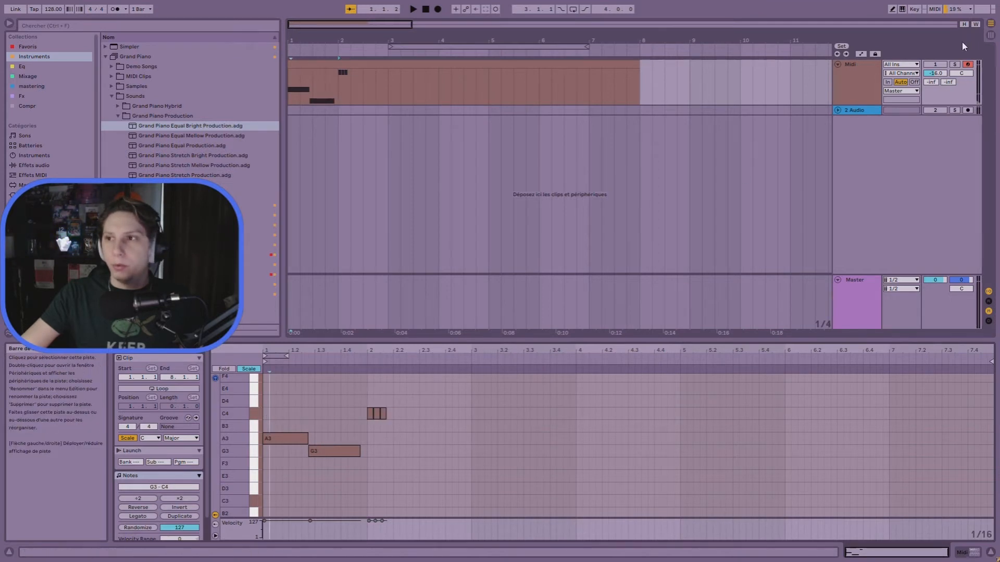
click(263, 427)
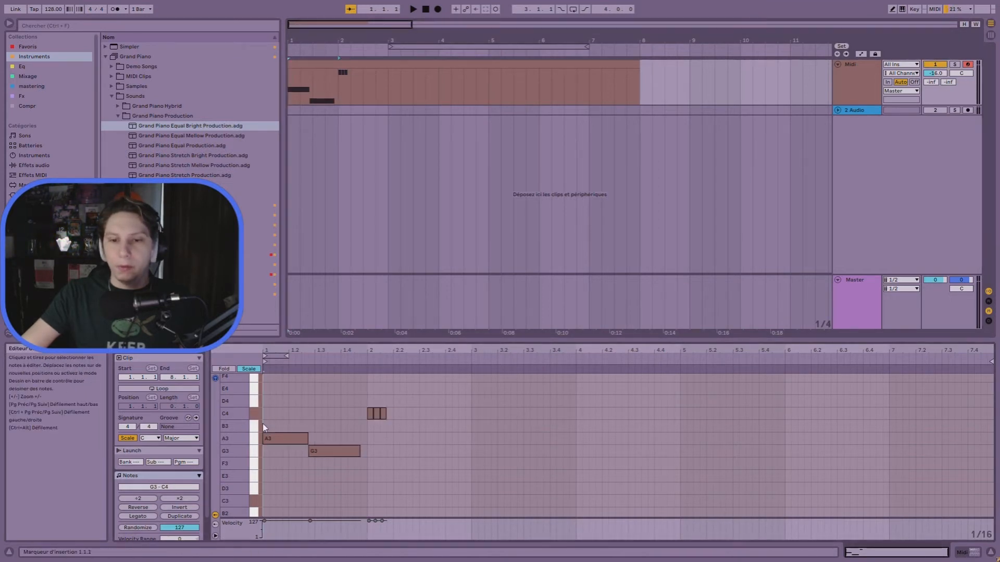
key(space)
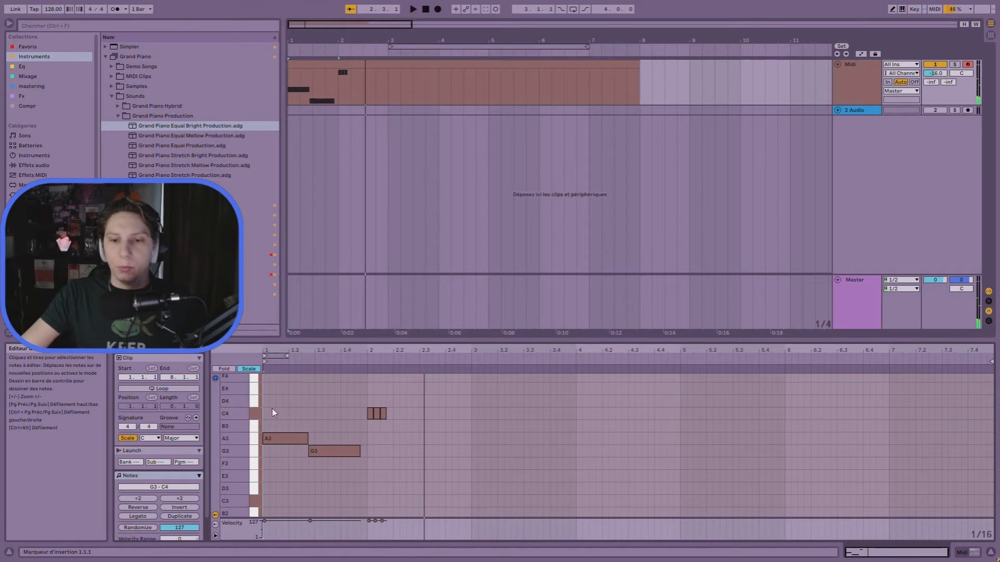
key(space)
key(space)
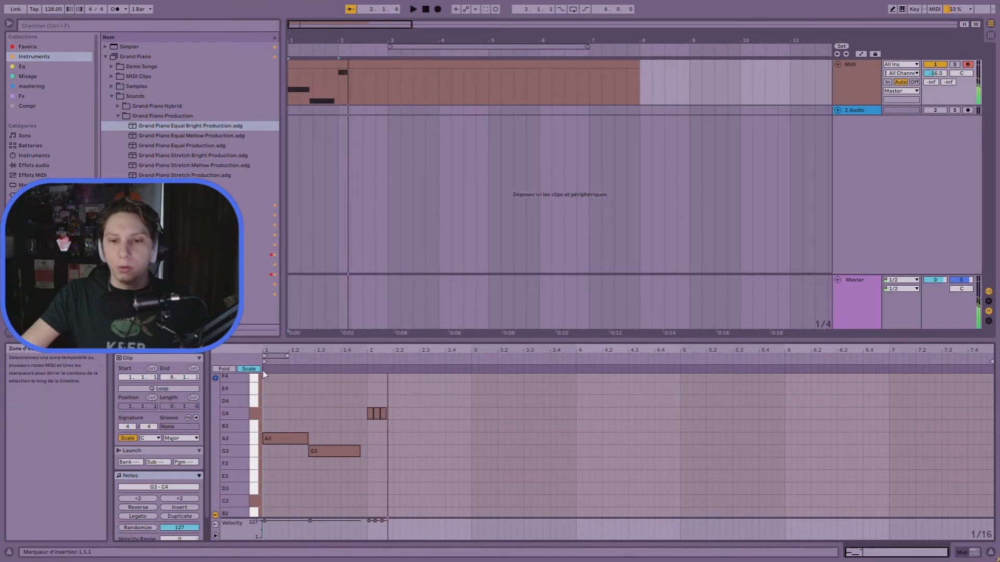
click(293, 92)
key(space)
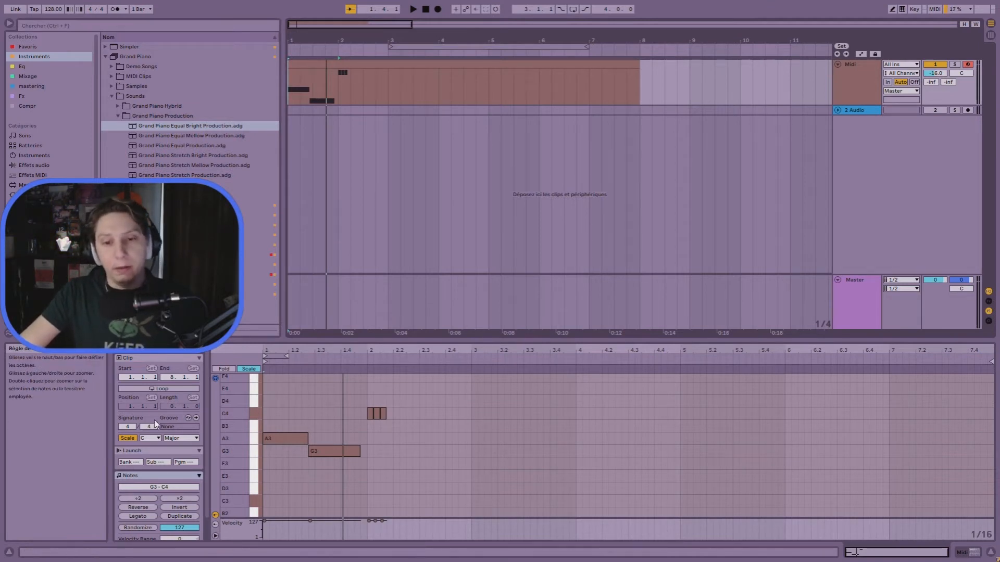
- Randomize the velocities of all the clip's notes with a range of 127, and again for the G3 note alone
scroll(161, 406, down, 2)
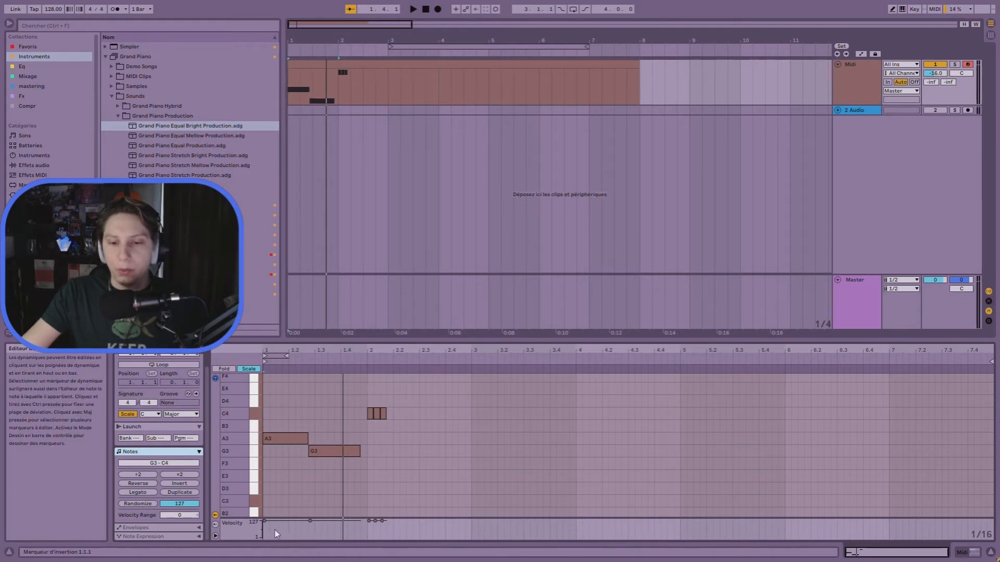
click(137, 504)
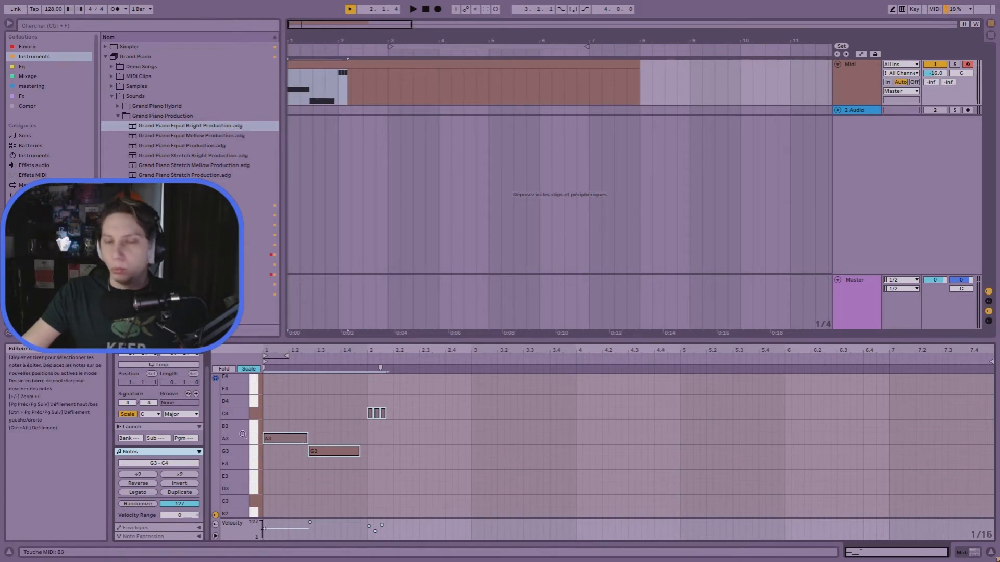
click(314, 464)
click(338, 448)
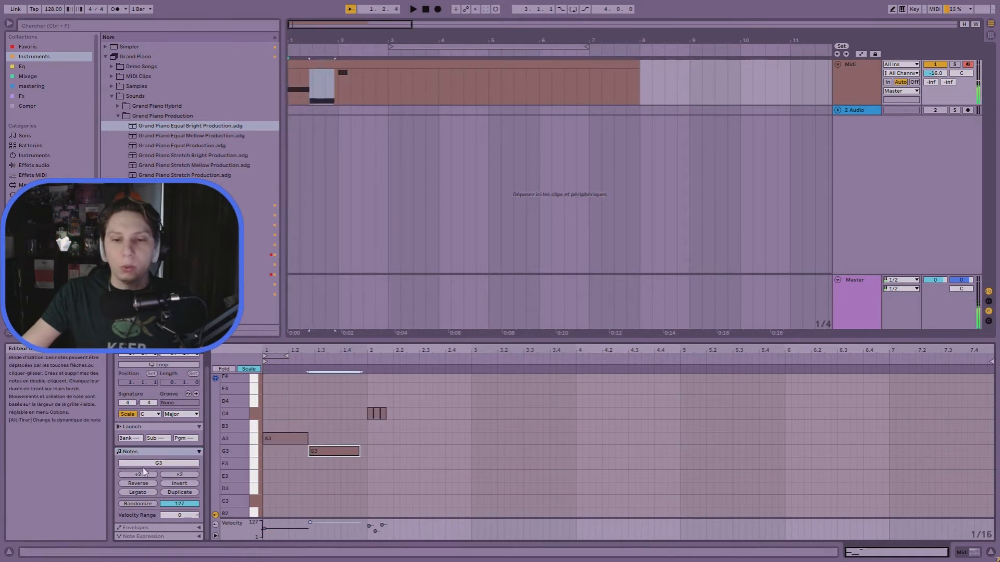
click(136, 505)
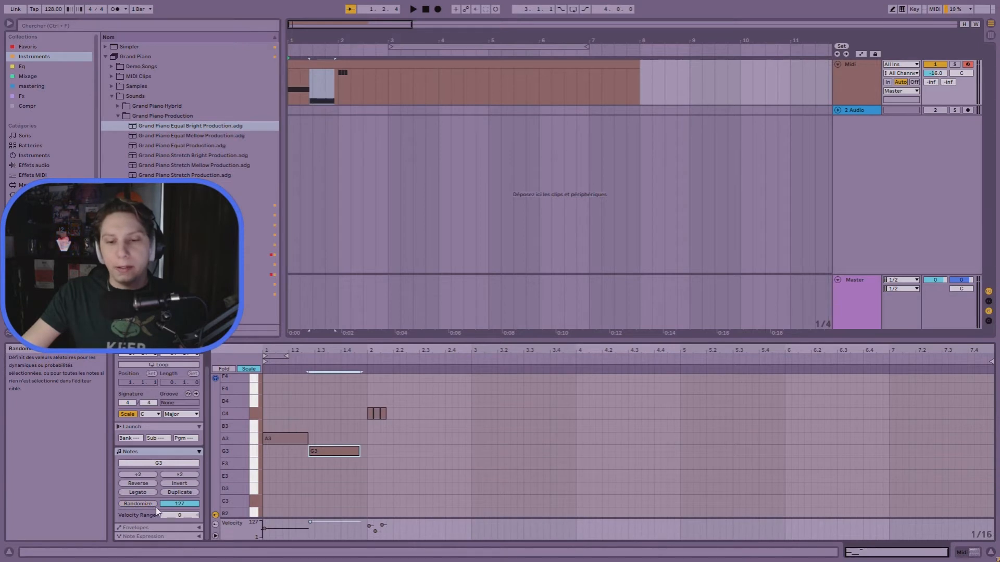
click(265, 410)
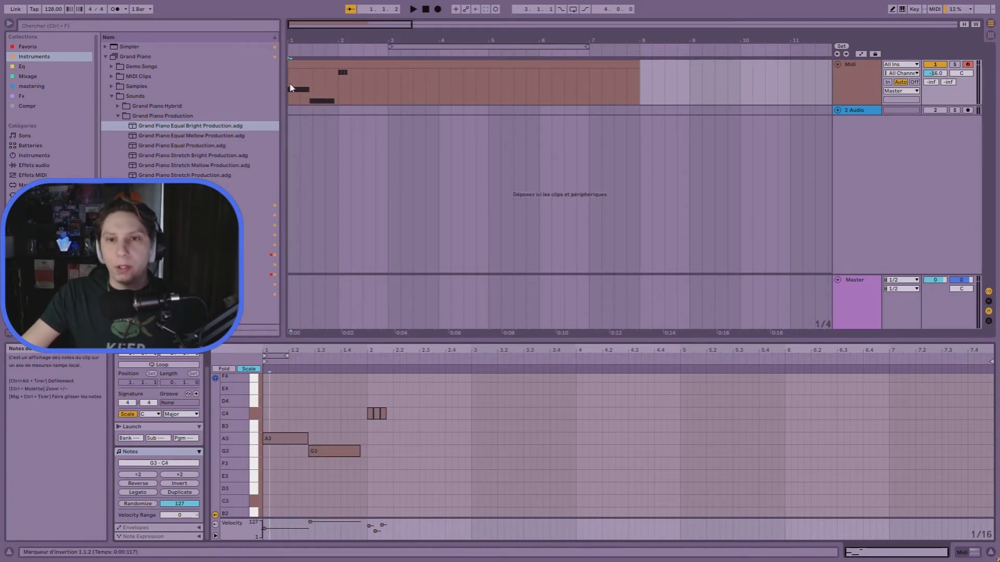
- Play the start of the clip to hear the notes with their randomized velocities
key(space)
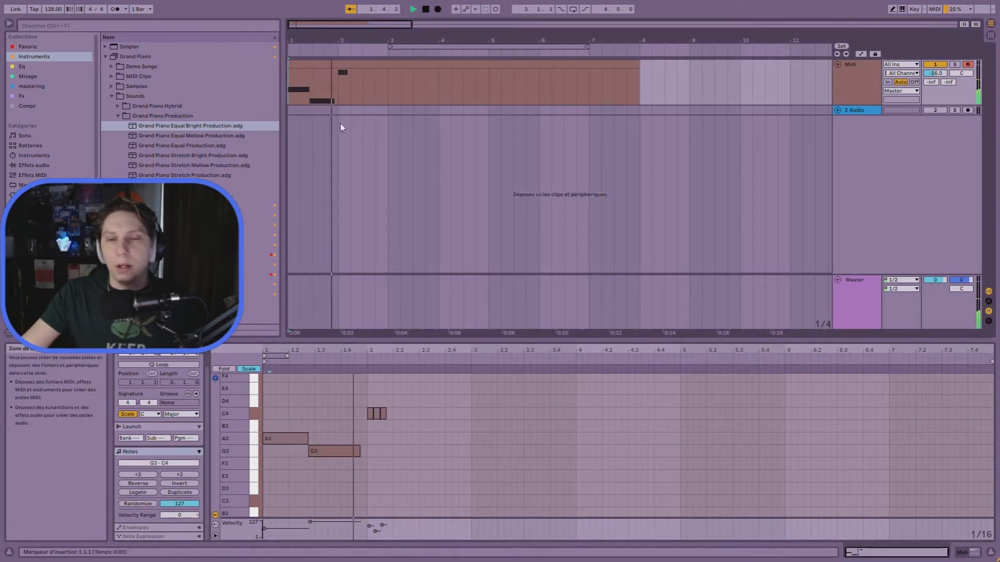
key(space)
key(space)
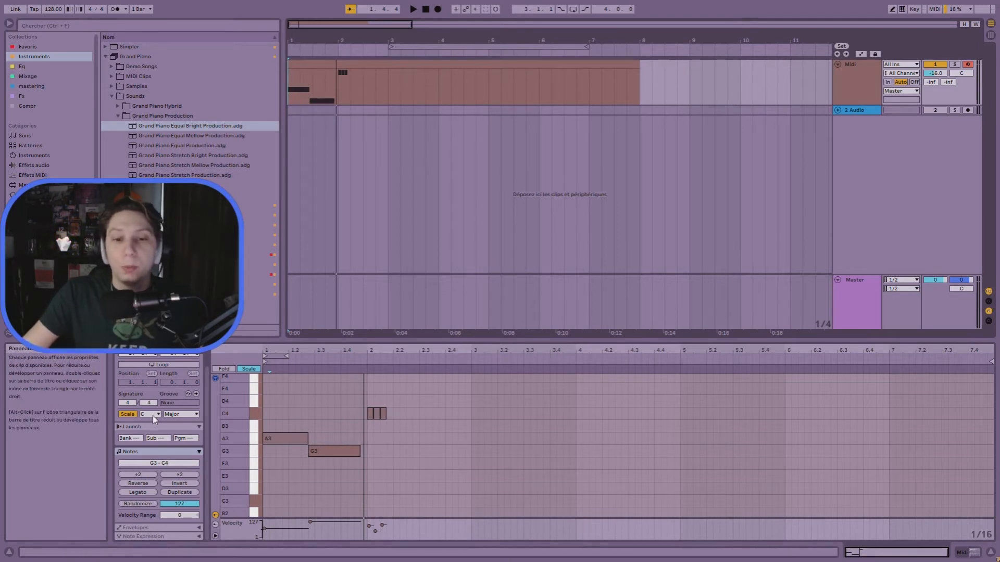
- Turn the clip's scale off and add a 1/16 E3 note at 2.1.1 and a 1/16 A3 note at 3.1.2
click(127, 414)
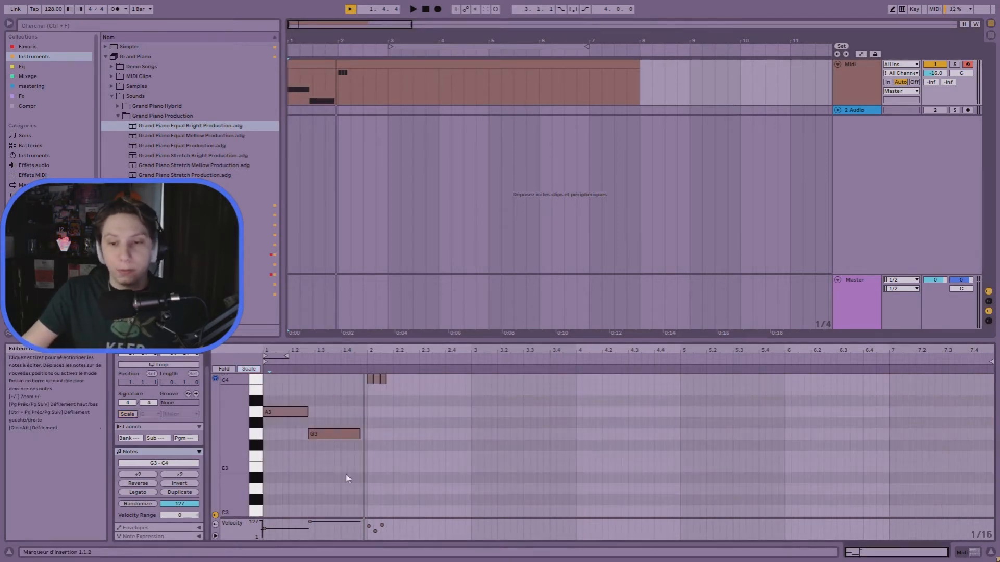
double_click(370, 467)
double_click(482, 412)
click(648, 438)
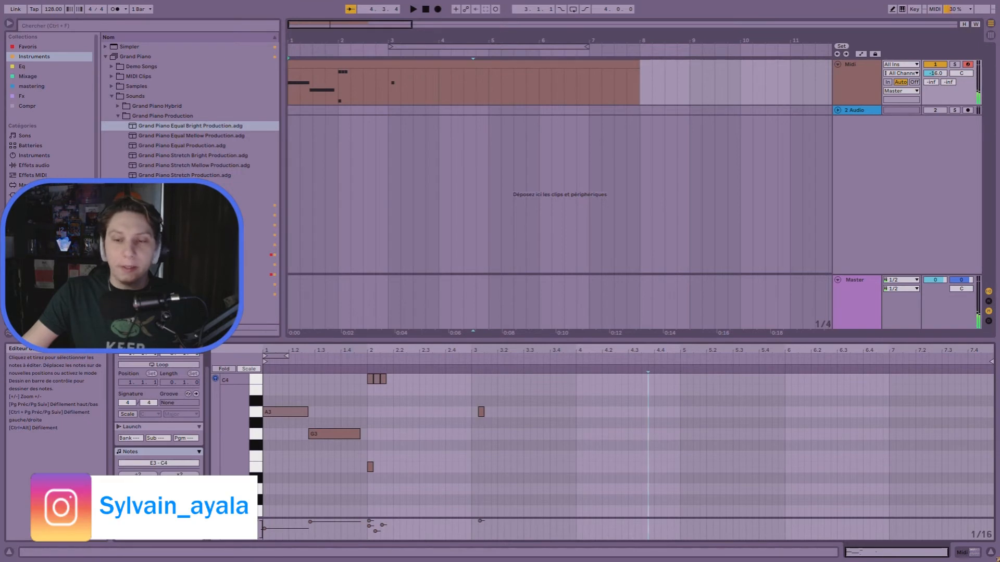
- Compare the full keyboard view of the piano roll with the Fold view that hides pitches without notes
scroll(327, 443, up, 2)
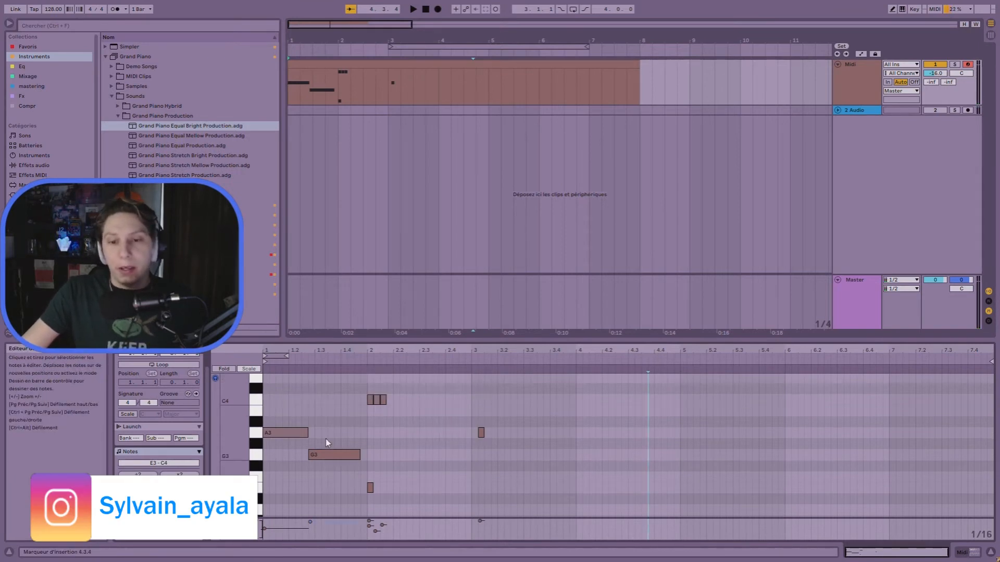
scroll(327, 443, up, 10)
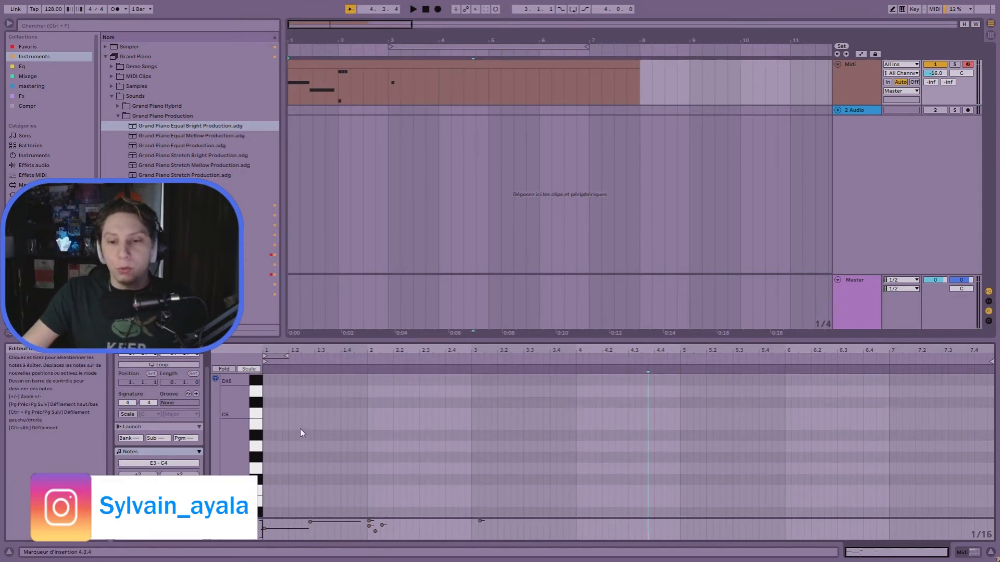
scroll(302, 437, down, 7)
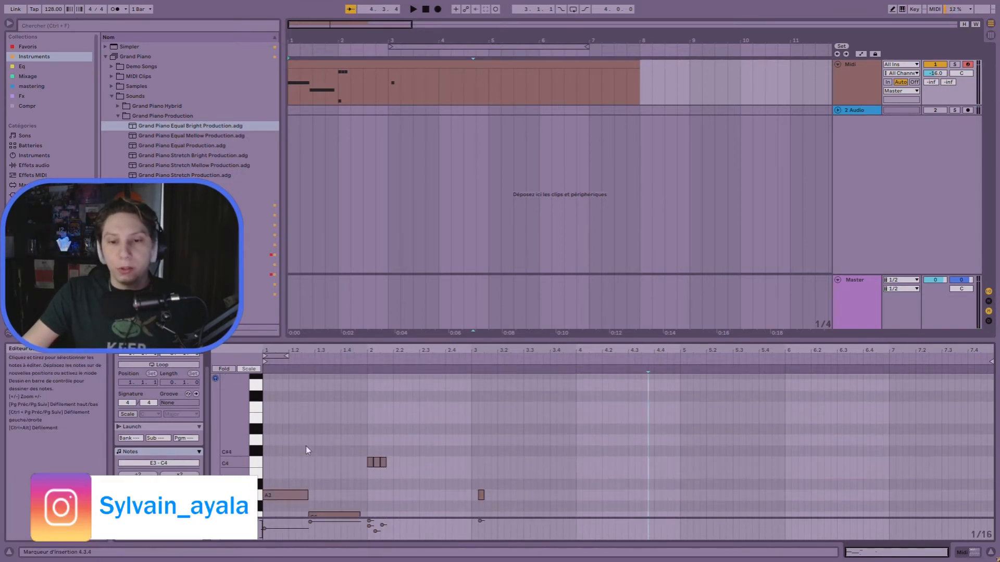
click(225, 370)
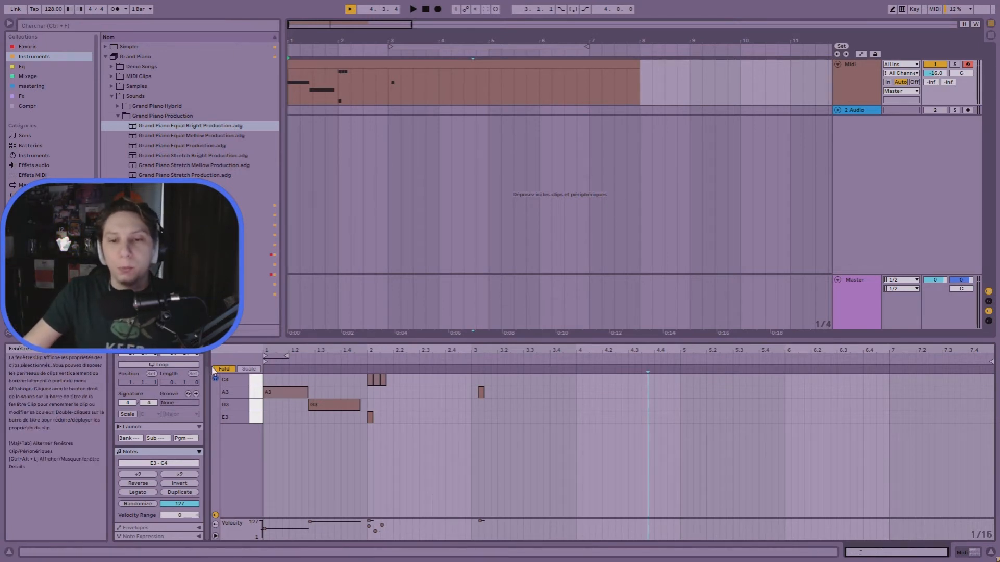
click(232, 369)
scroll(263, 452, up, 5)
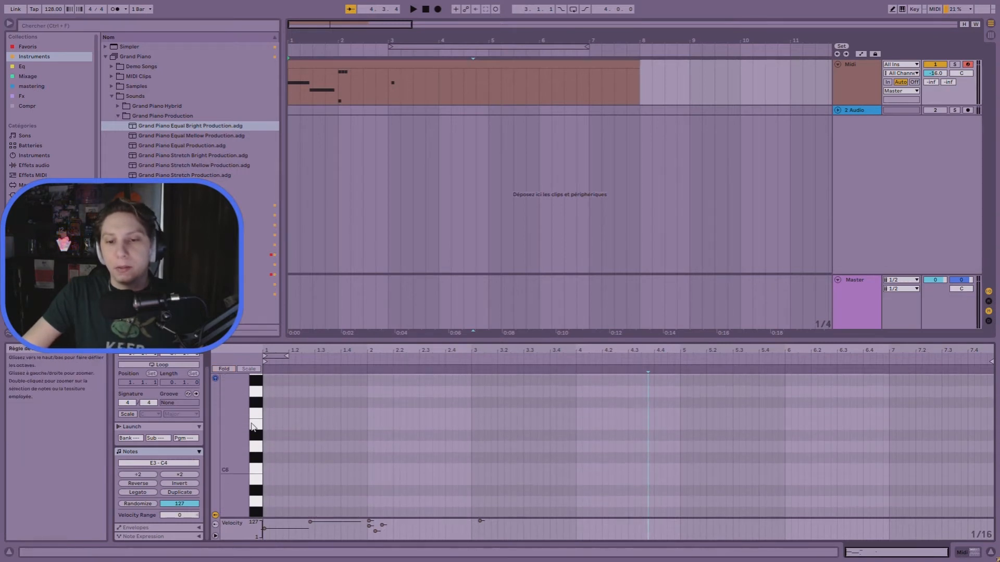
scroll(263, 452, down, 5)
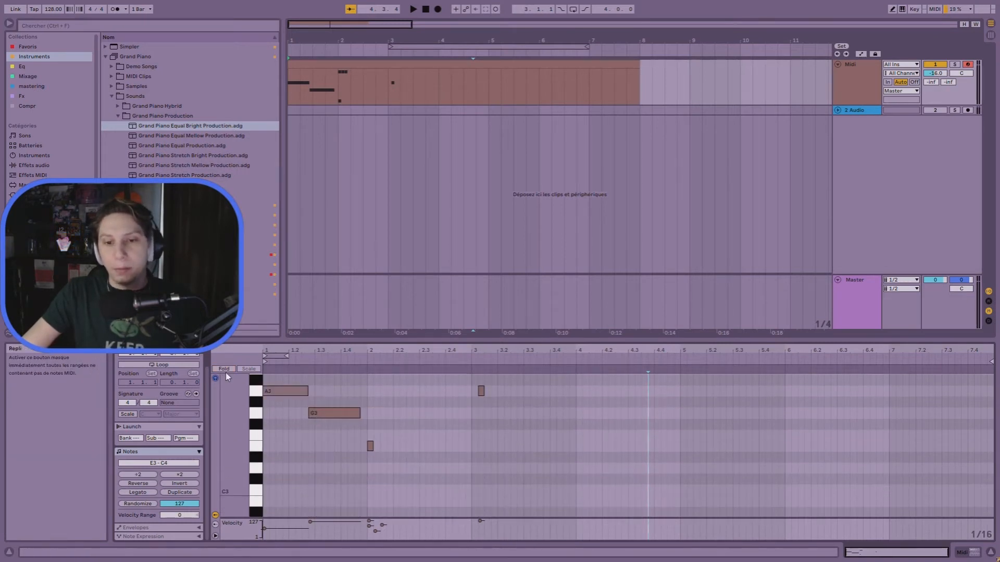
click(230, 368)
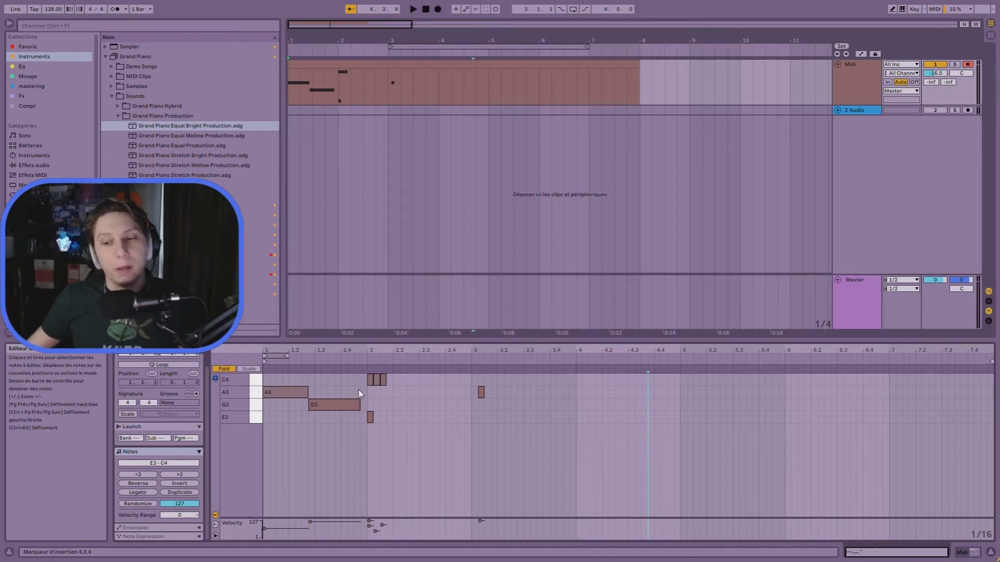
- Unfold the piano roll to look over its empty low octaves, and fold it again to the used pitches
click(909, 454)
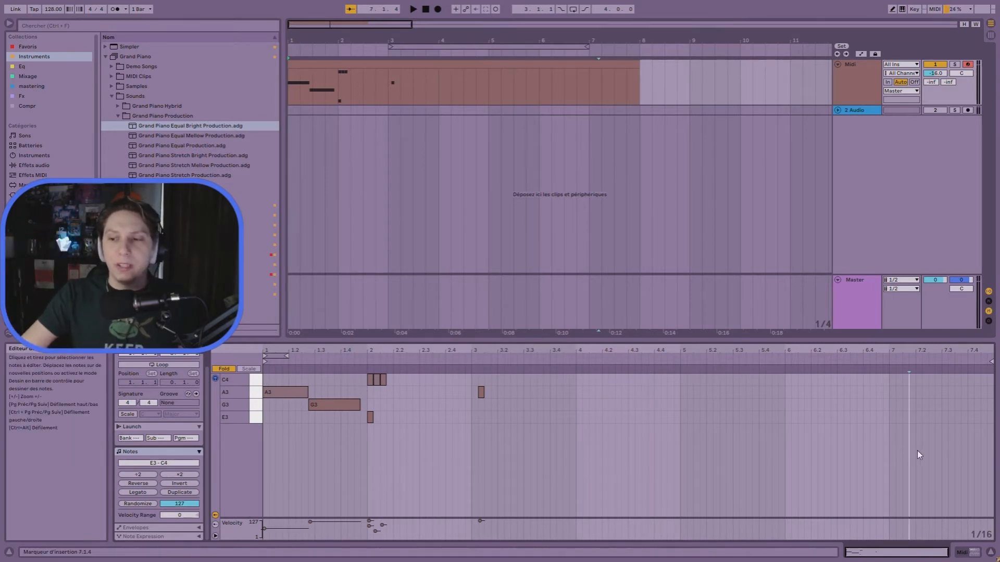
click(915, 455)
click(224, 369)
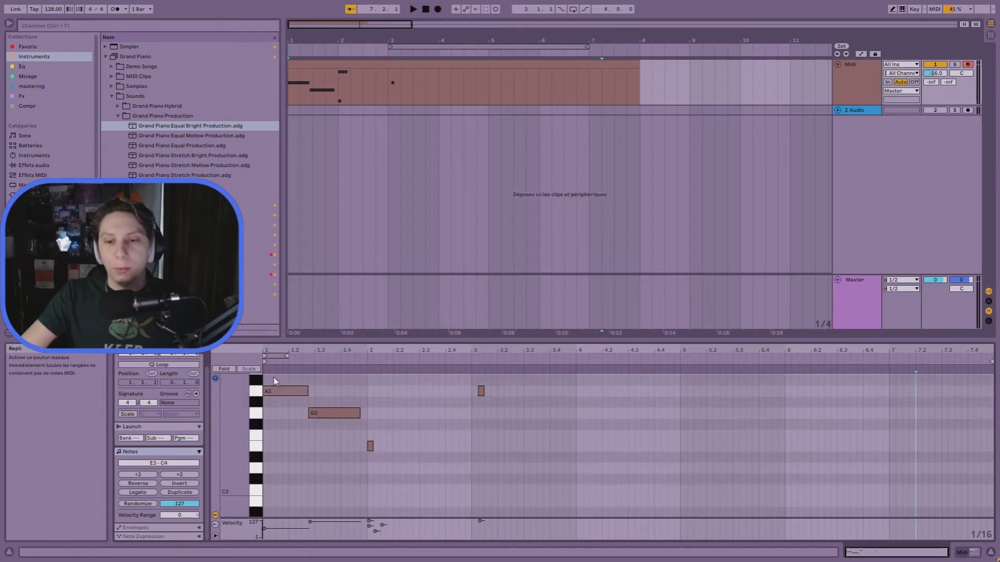
scroll(416, 409, down, 10)
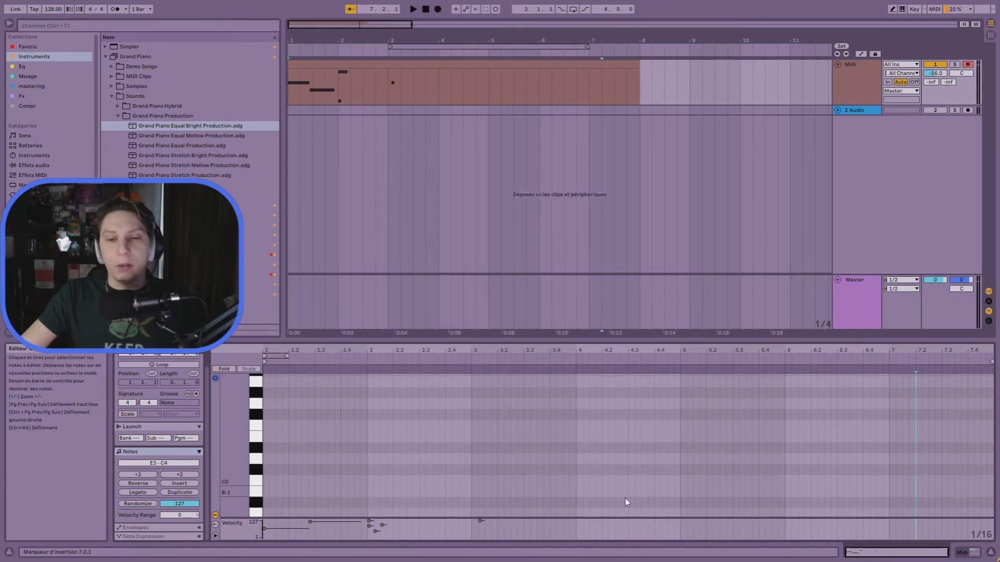
scroll(638, 499, up, 10)
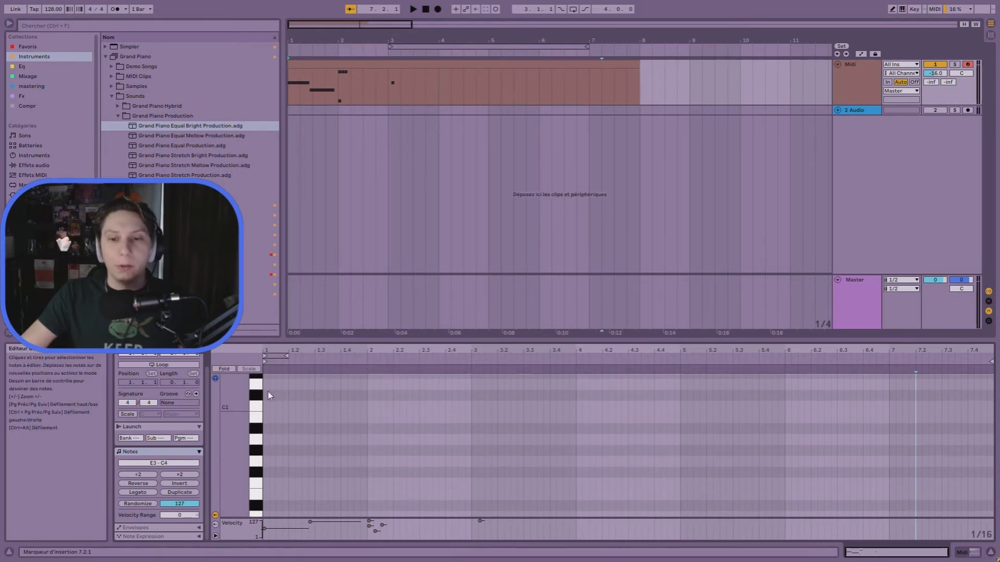
click(227, 369)
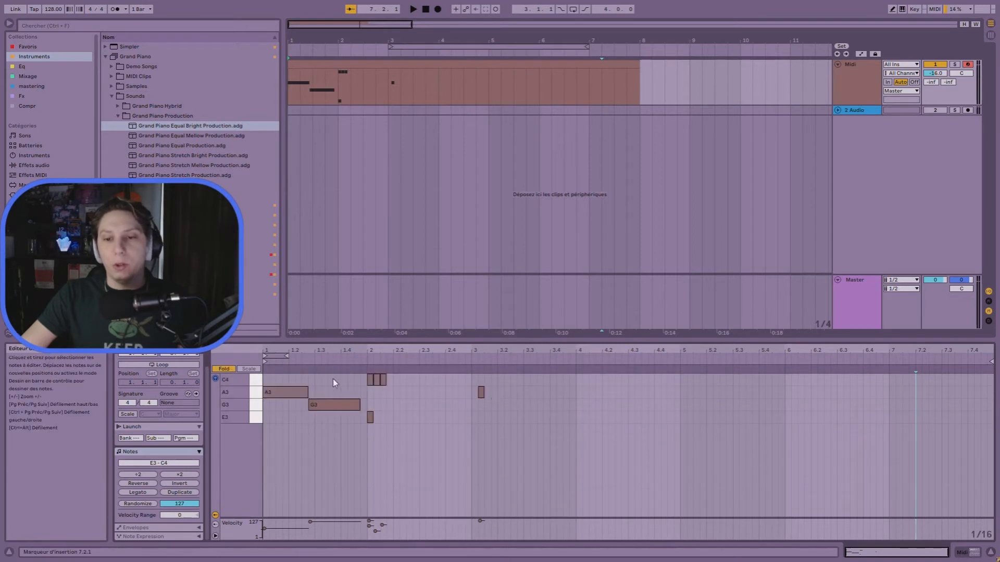
- Unfold the piano roll and draw a long C-2 note from 4.1.1 to 5.2.2 and a long D5 note from 6.1.4 to 7.2.4
click(227, 369)
scroll(582, 440, down, 10)
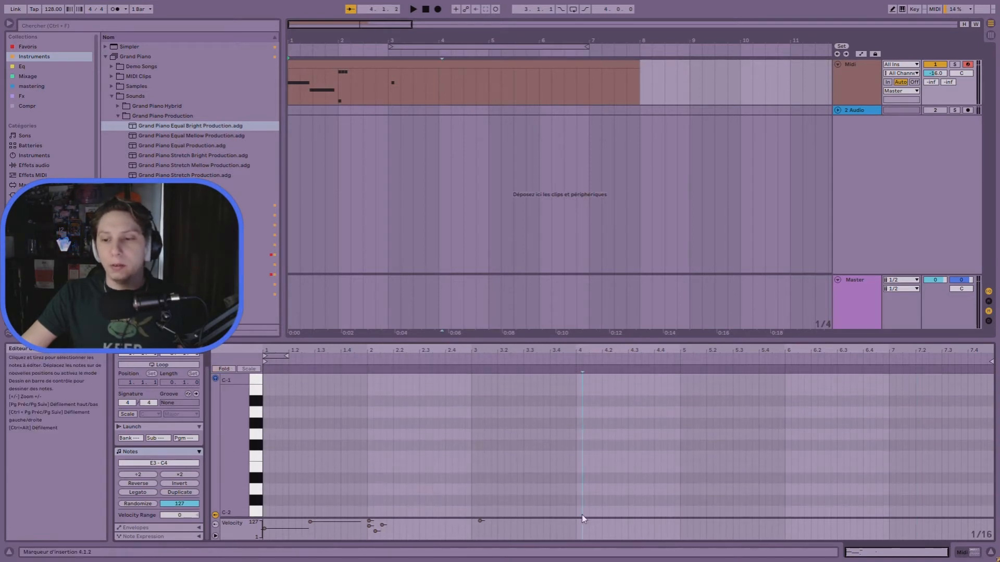
drag(585, 513, 715, 524)
scroll(622, 465, up, 15)
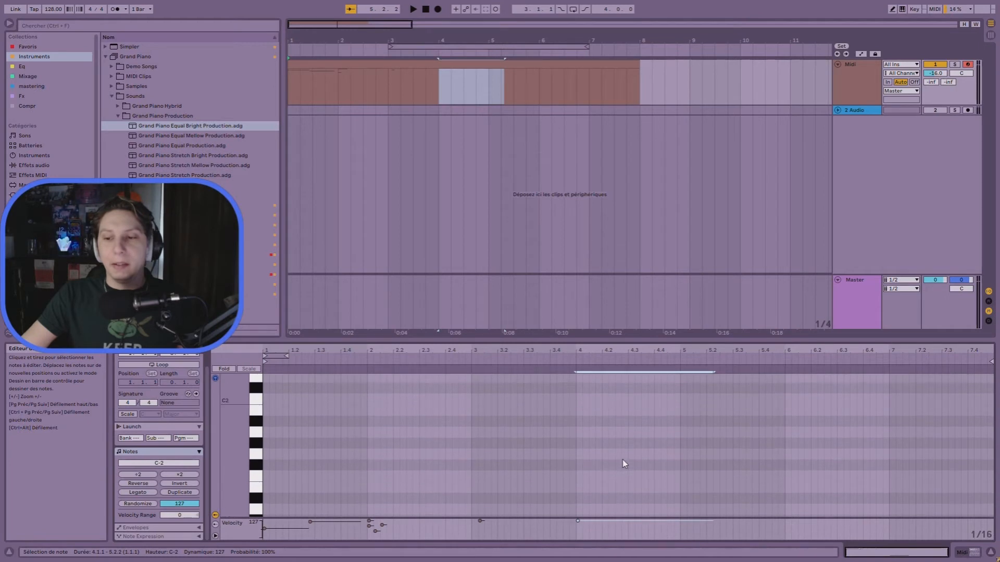
scroll(605, 450, up, 6)
drag(809, 377, 936, 377)
- Fold the piano roll to bring the distant C-2 and D5 notes together and select the D5 note
scroll(306, 406, down, 6)
scroll(312, 409, down, 3)
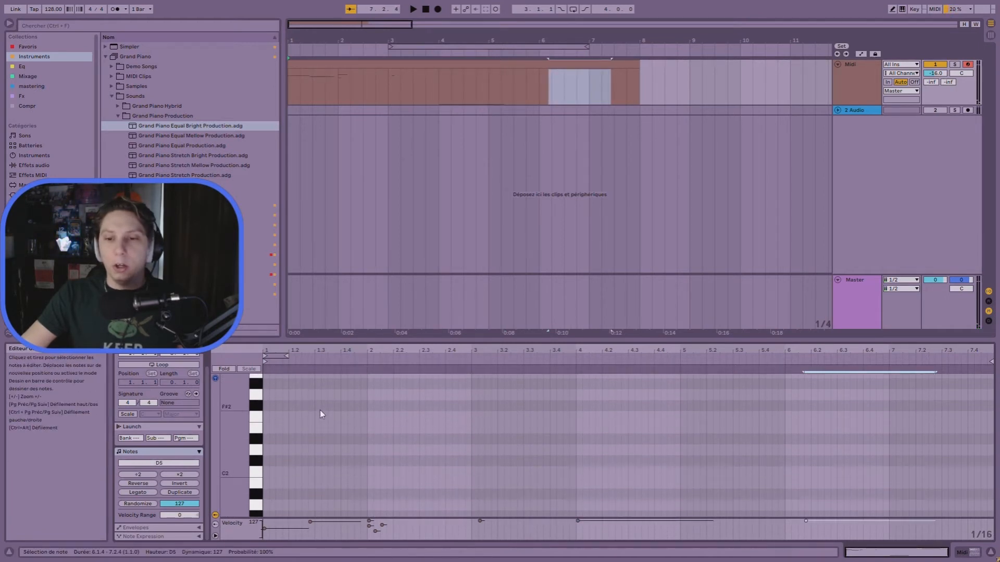
scroll(376, 433, up, 10)
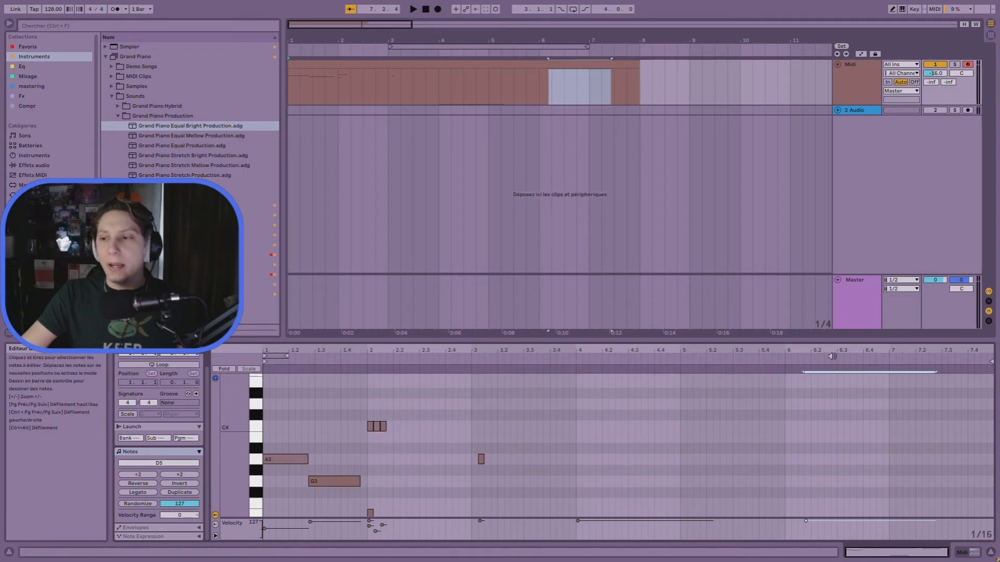
click(759, 407)
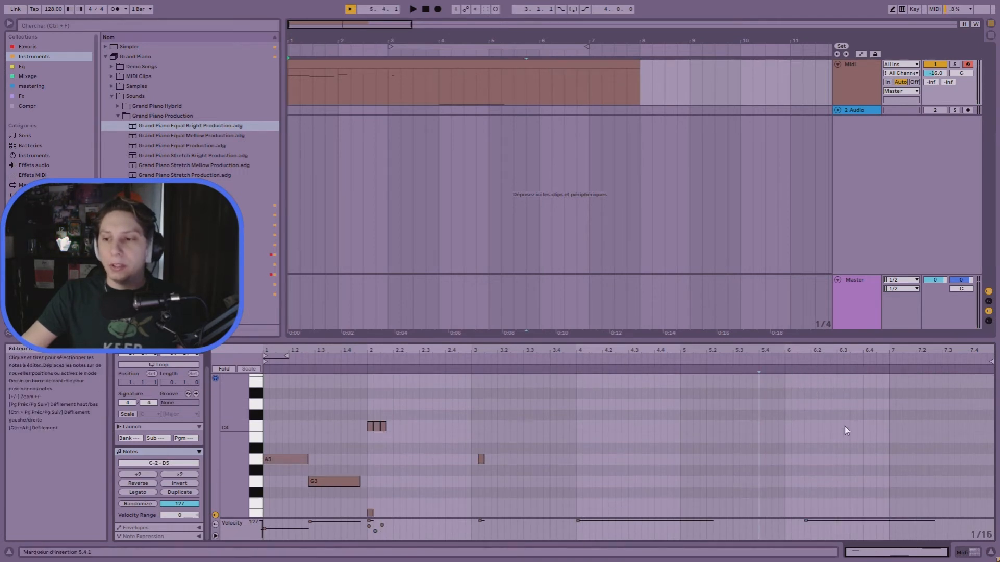
click(224, 368)
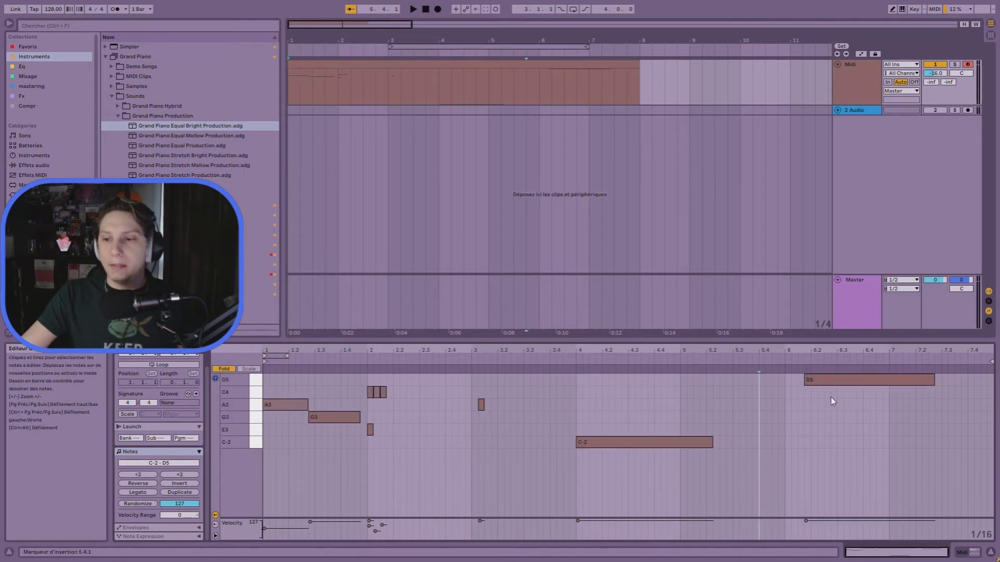
click(622, 444)
click(853, 378)
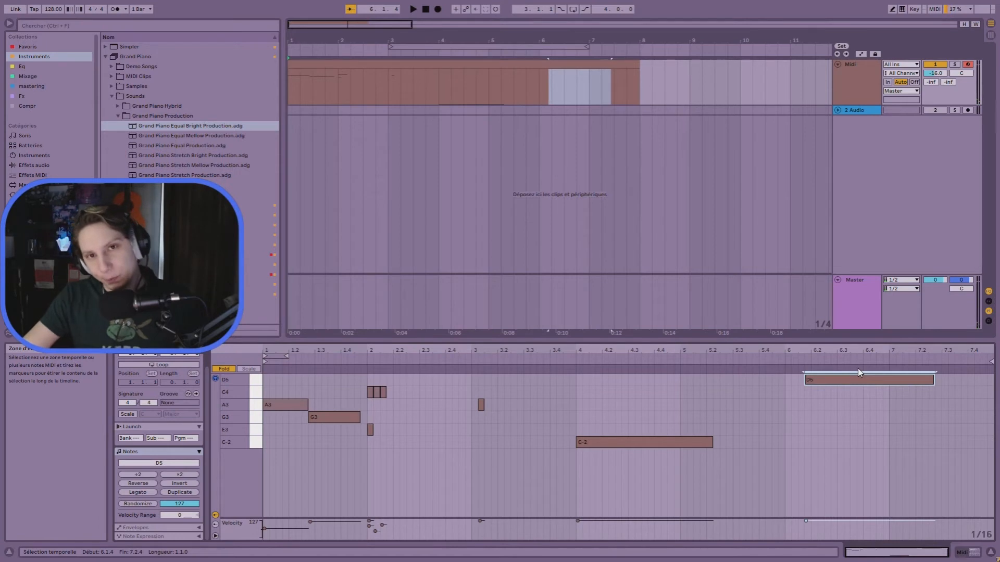
- Select the 2 Audio track and expand it in the arrangement
click(311, 183)
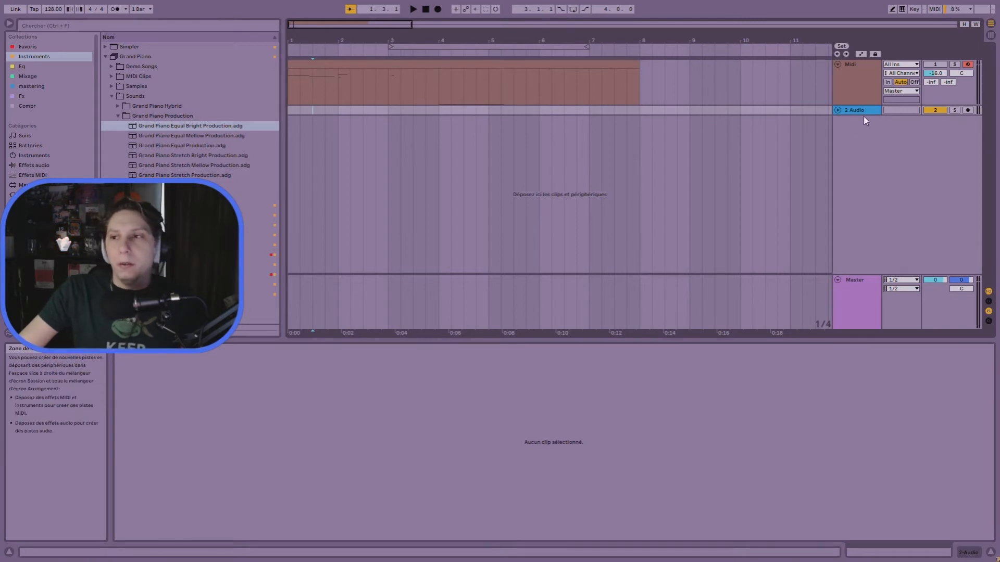
click(837, 110)
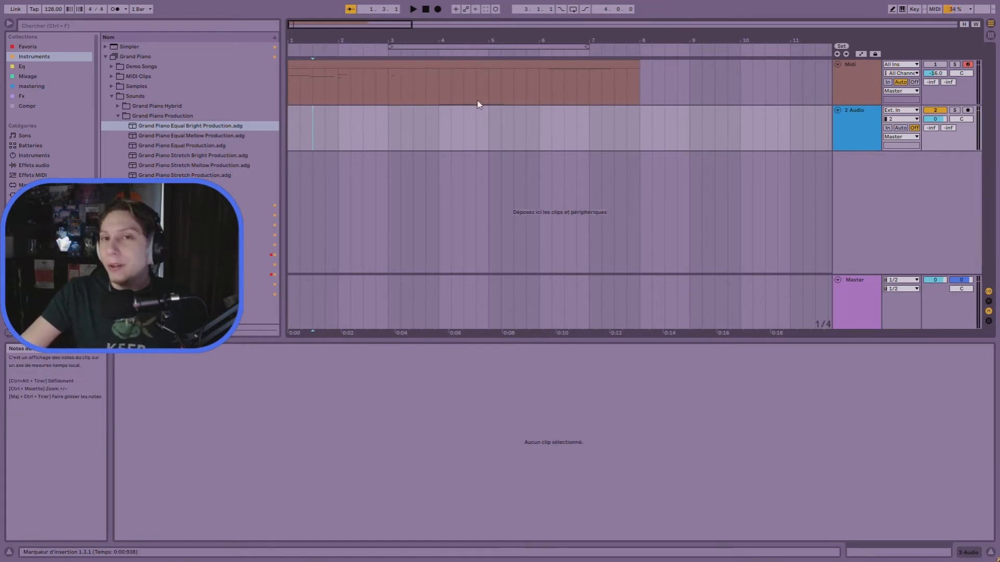
scroll(382, 101, up, 5)
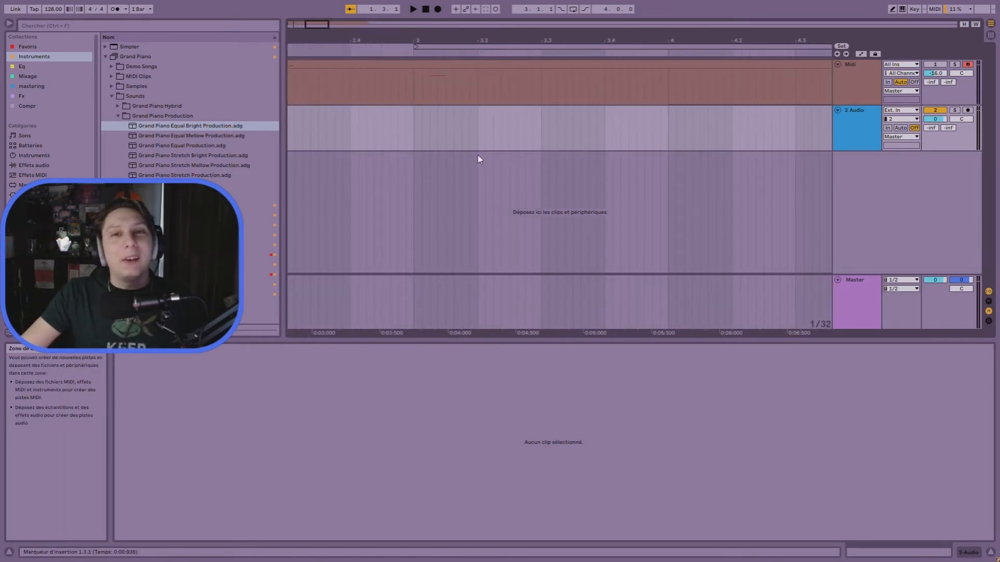
scroll(480, 159, left, 2)
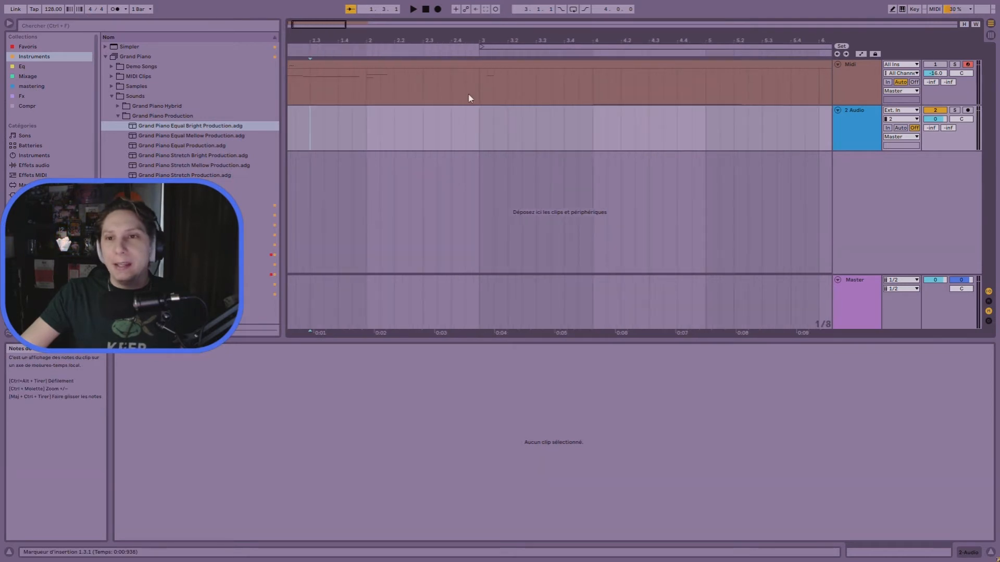
scroll(469, 99, down, 5)
- Check the MIDI clip once more, reselect the 2 Audio track, and collapse the Midi track
double_click(433, 77)
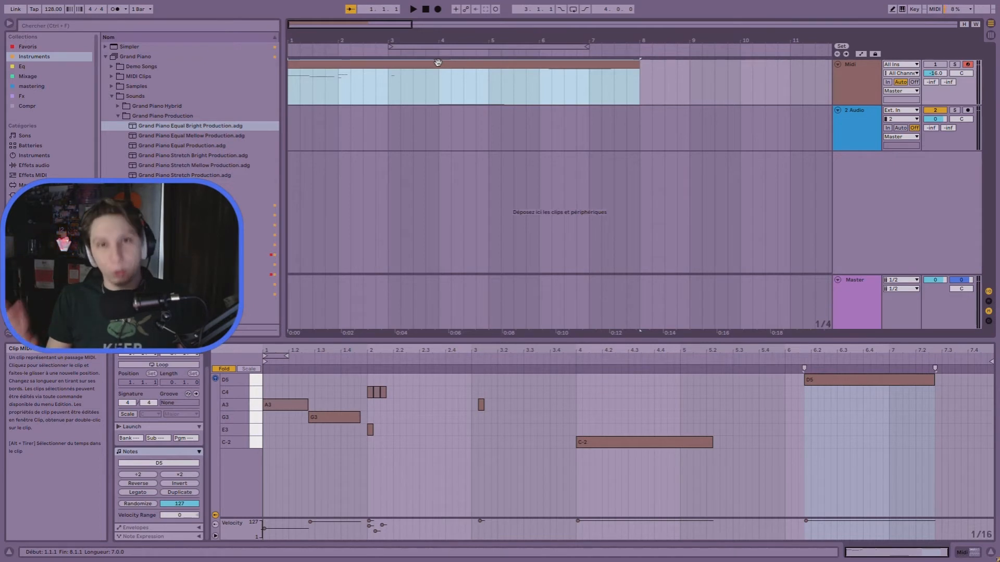
click(351, 128)
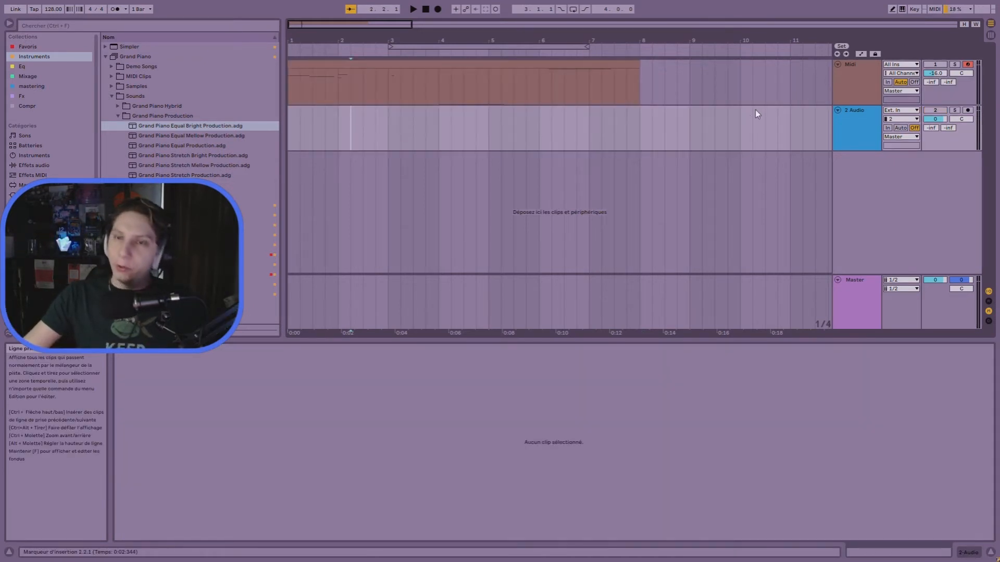
click(838, 65)
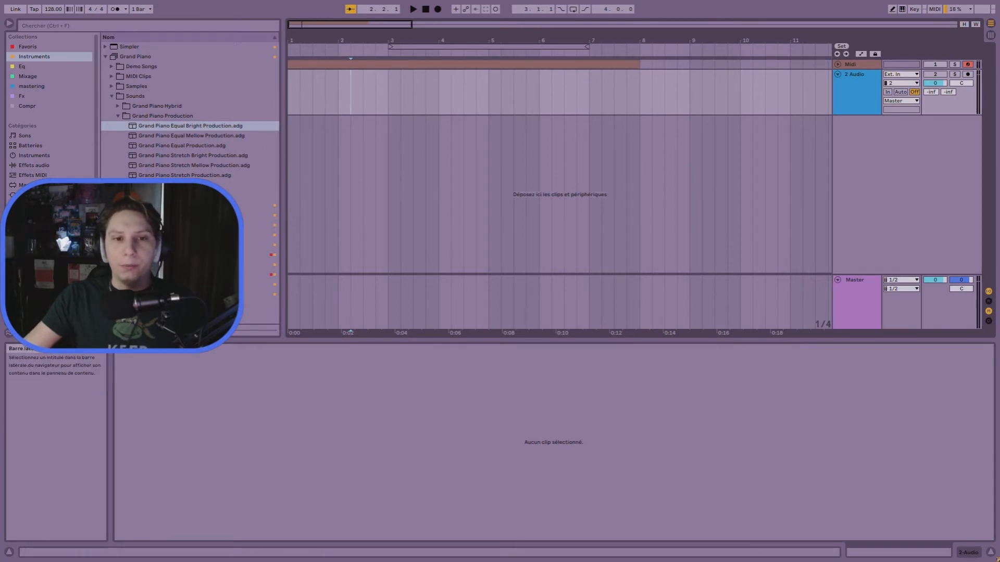
- List the audio sample files in the browser and look through them
scroll(57, 234, down, 1)
scroll(57, 235, up, 1)
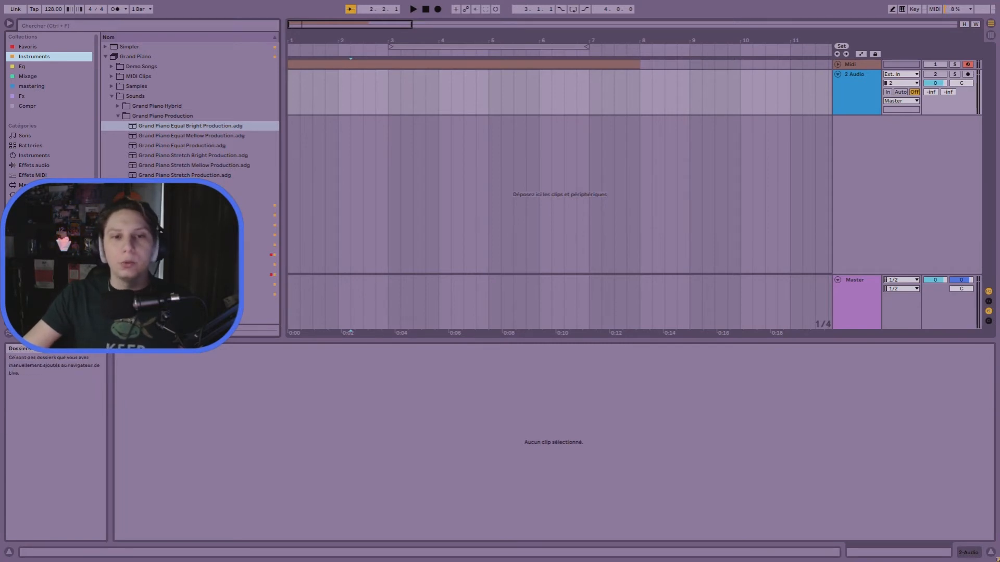
click(31, 215)
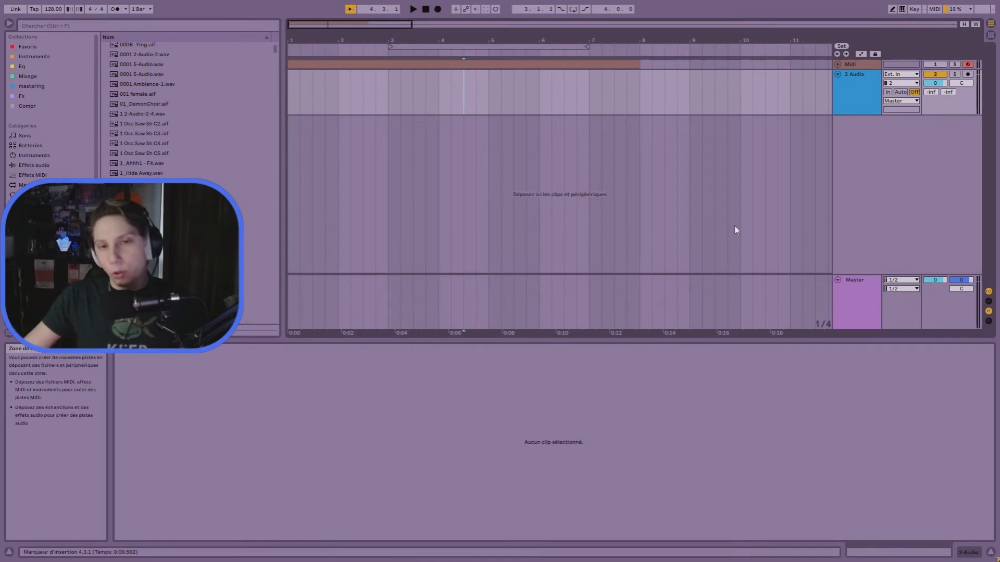
scroll(205, 156, up, 5)
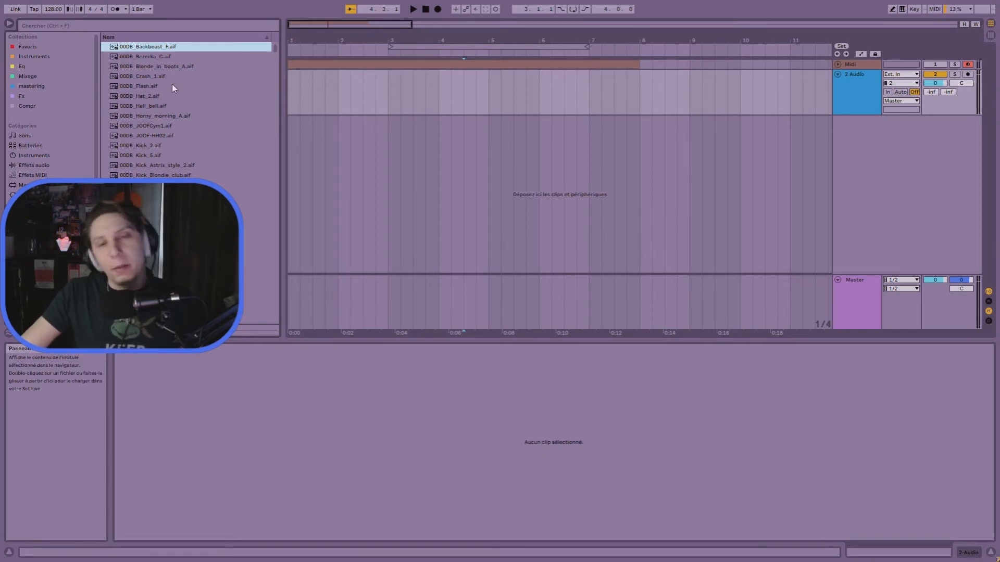
- Browse the Kick samples under Drum Hits in the Batteries category
click(24, 146)
scroll(158, 121, down, 5)
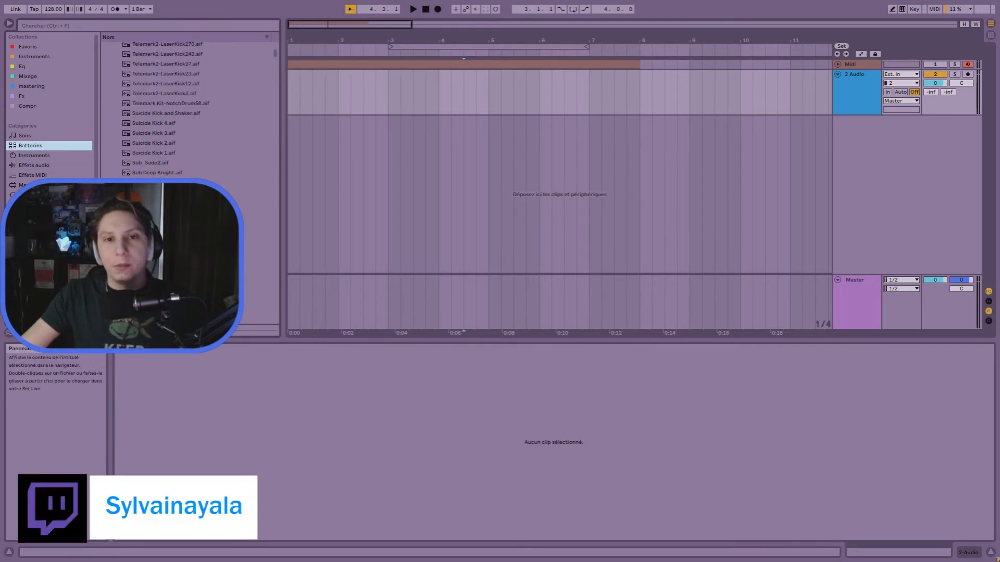
scroll(138, 127, up, 3)
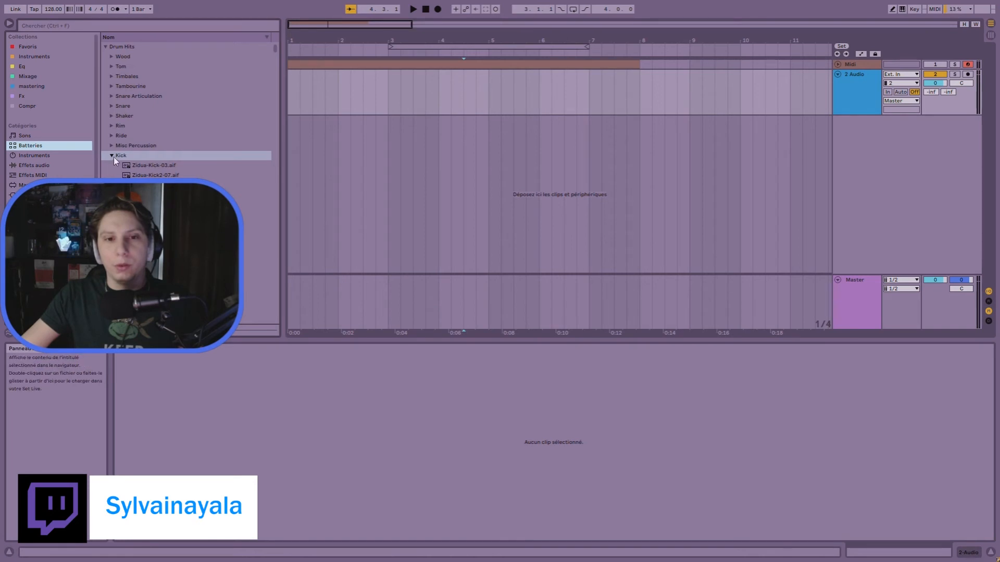
- Reopen Drum Hits, expand its Kick folder and preview several kick samples to compare their sounds
click(106, 46)
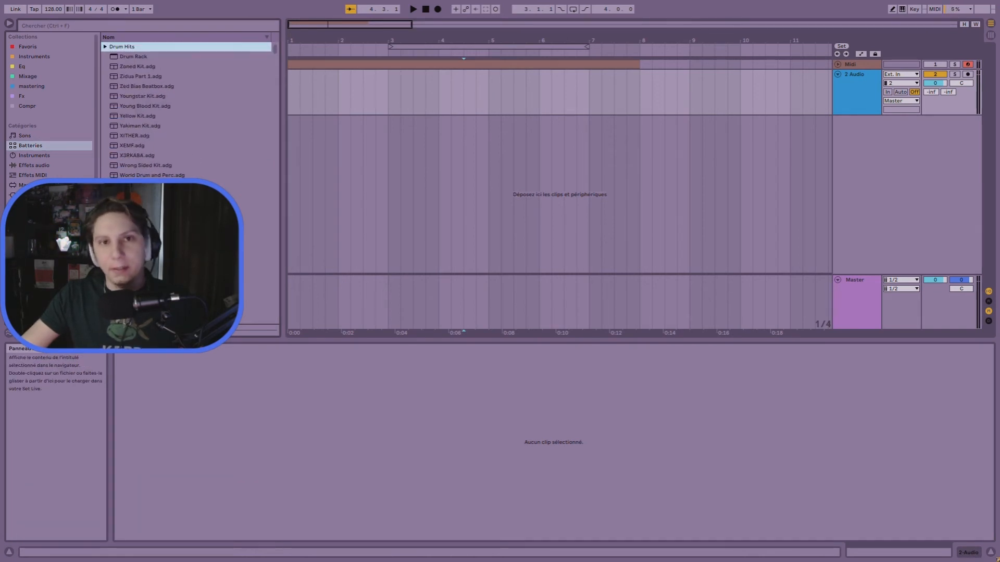
click(106, 47)
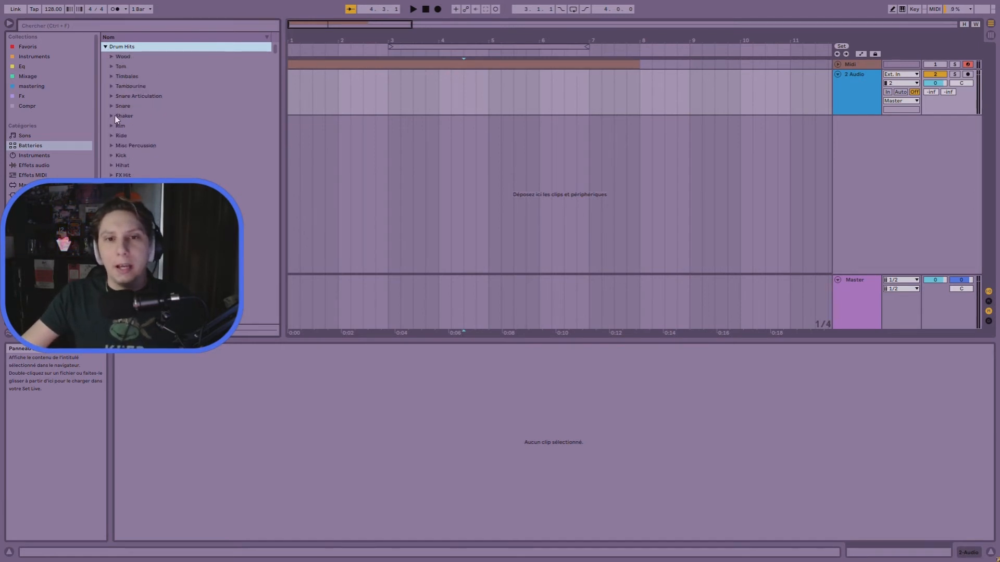
click(111, 155)
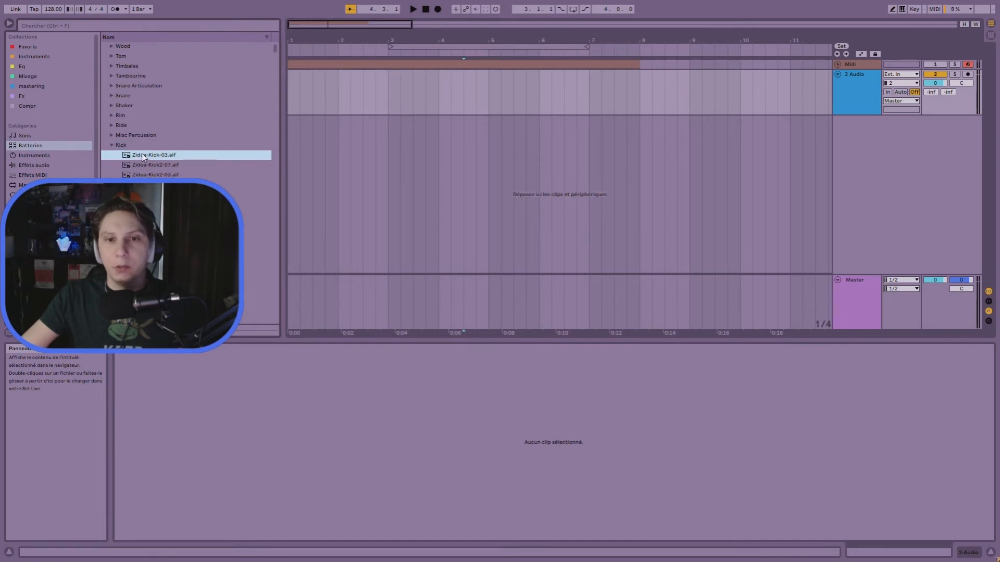
click(141, 156)
click(156, 195)
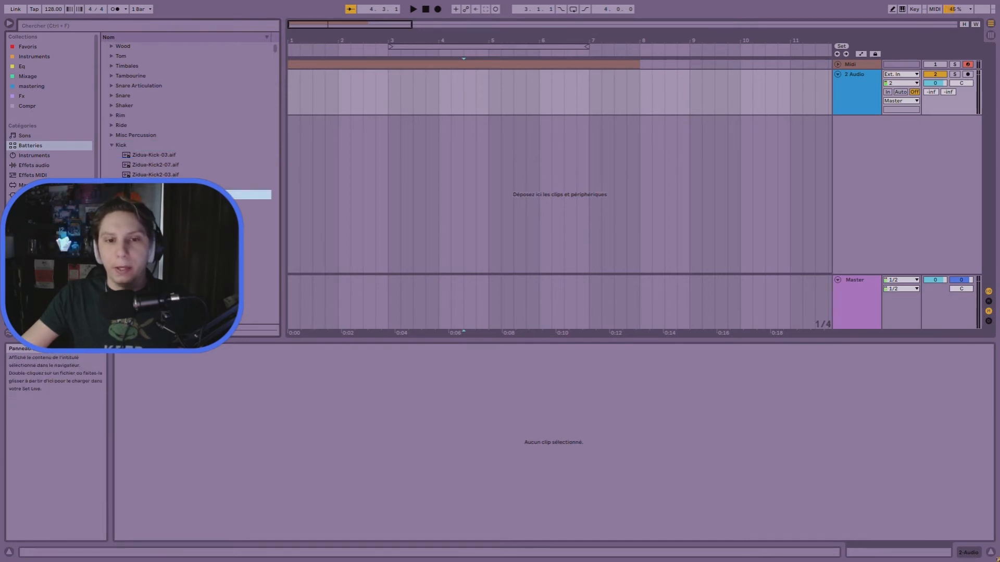
click(156, 224)
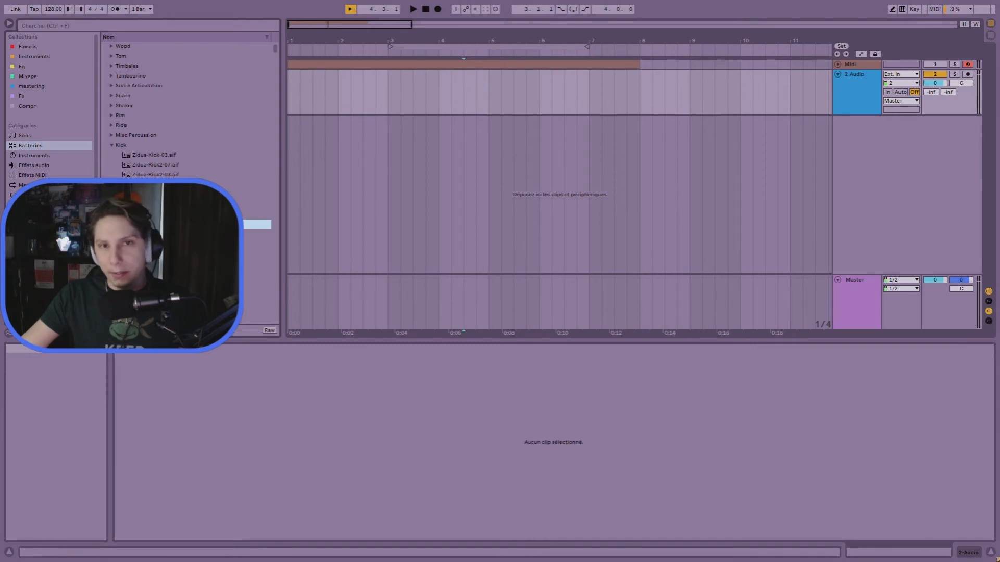
click(156, 205)
click(156, 264)
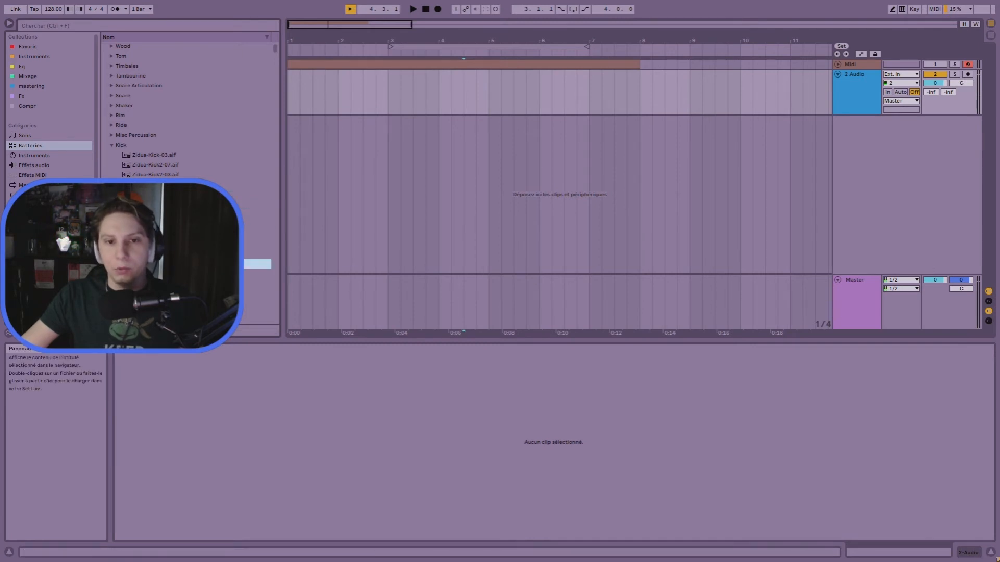
click(156, 244)
click(157, 235)
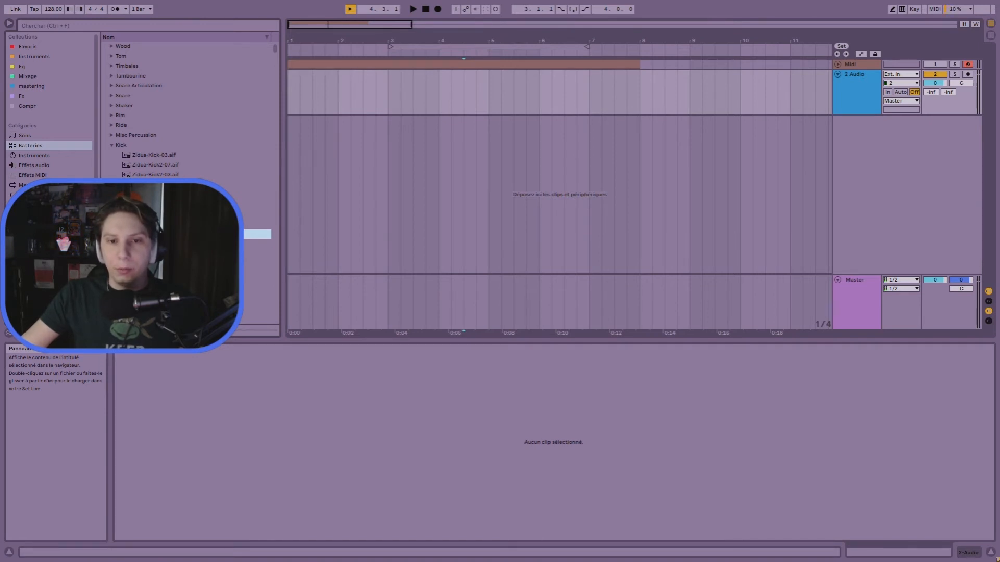
click(156, 225)
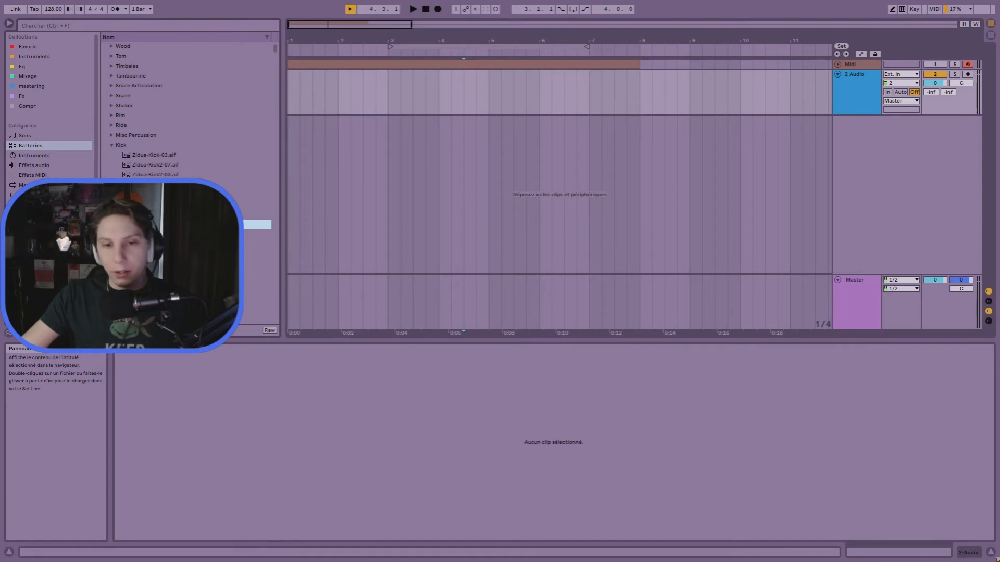
click(156, 264)
click(156, 284)
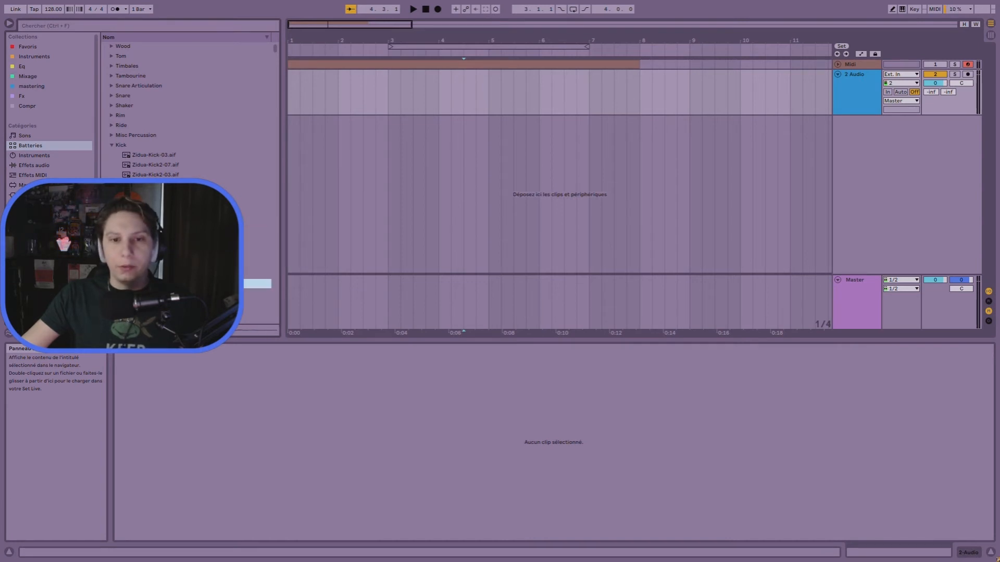
scroll(156, 284, up, 1)
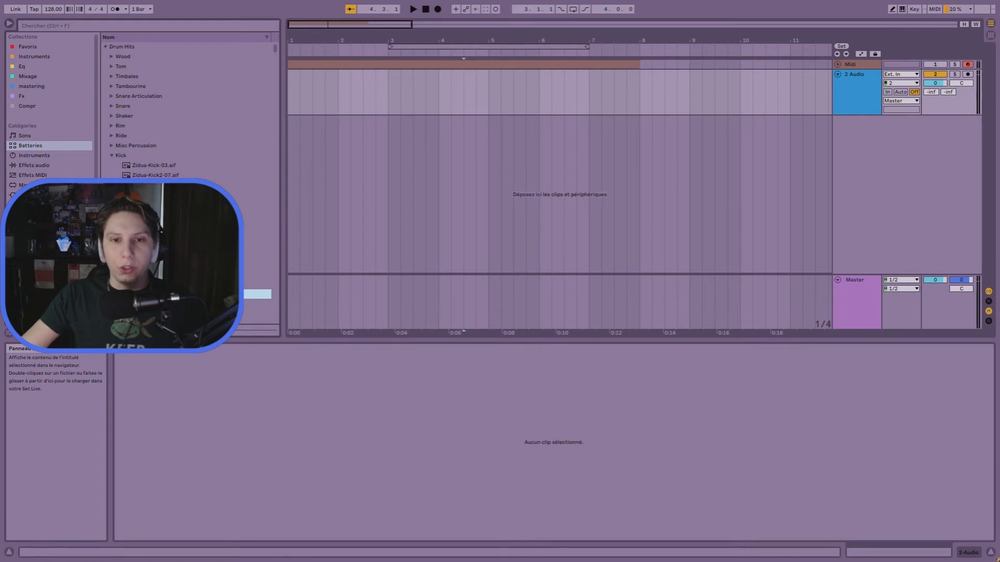
click(156, 196)
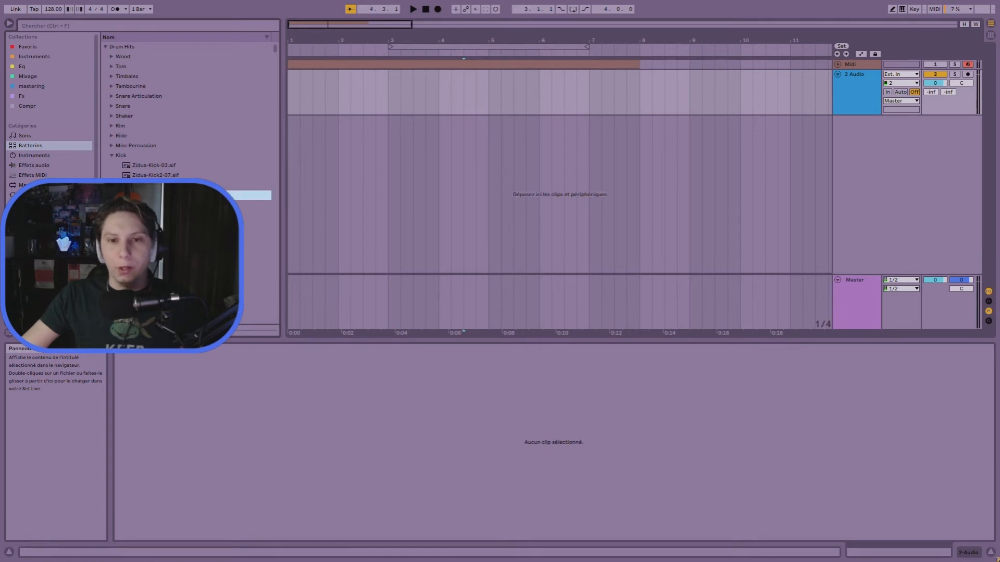
click(157, 205)
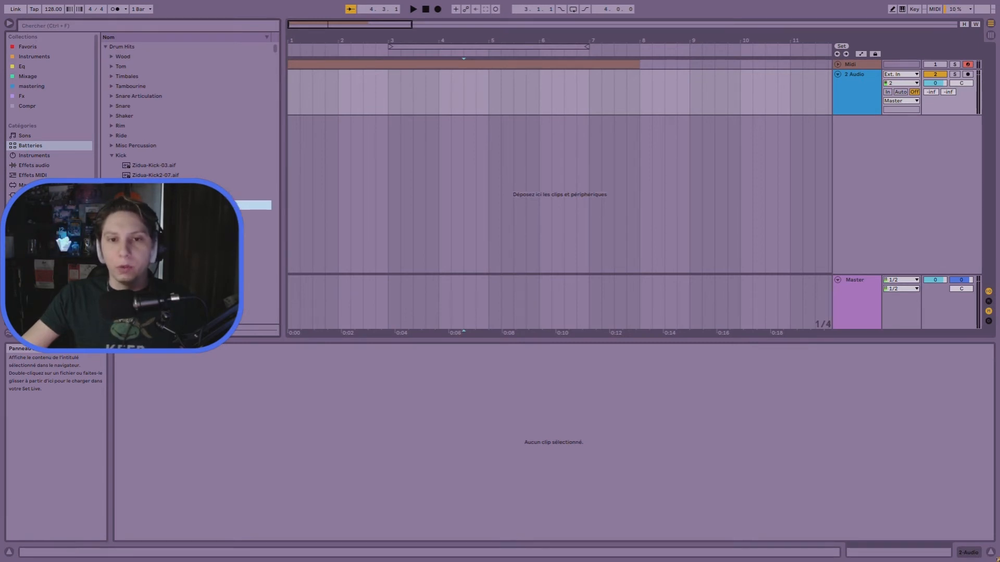
- Place the Zidua-Kick2-01.aif sample in bar 1 of the 2 Audio track
click(156, 195)
mouse_move(359, 182)
mouse_down()
mouse_move(386, 94)
mouse_move(307, 91)
mouse_up()
click(411, 99)
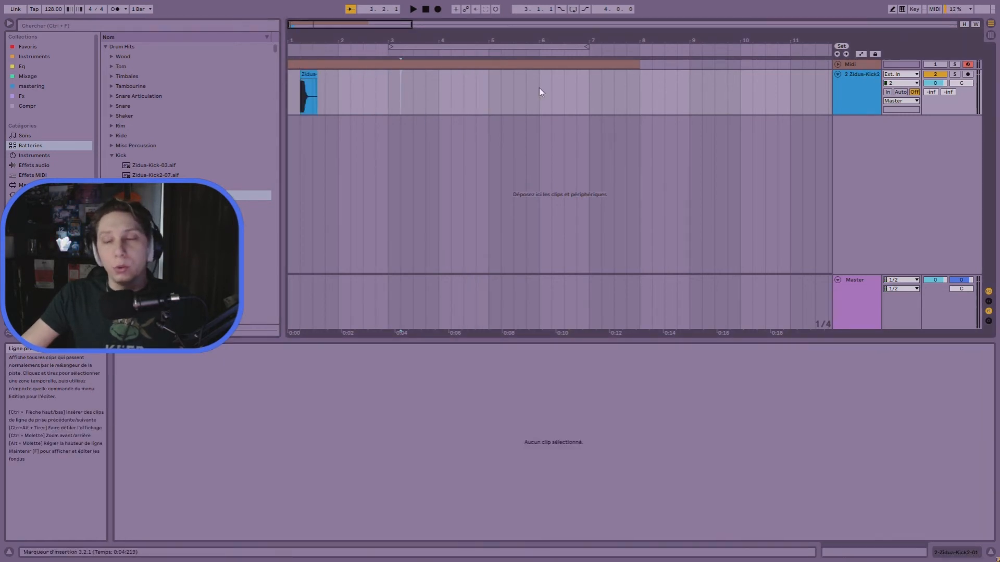
- Insert two extra audio tracks below the kick track and delete both again
right_click(897, 169)
click(880, 175)
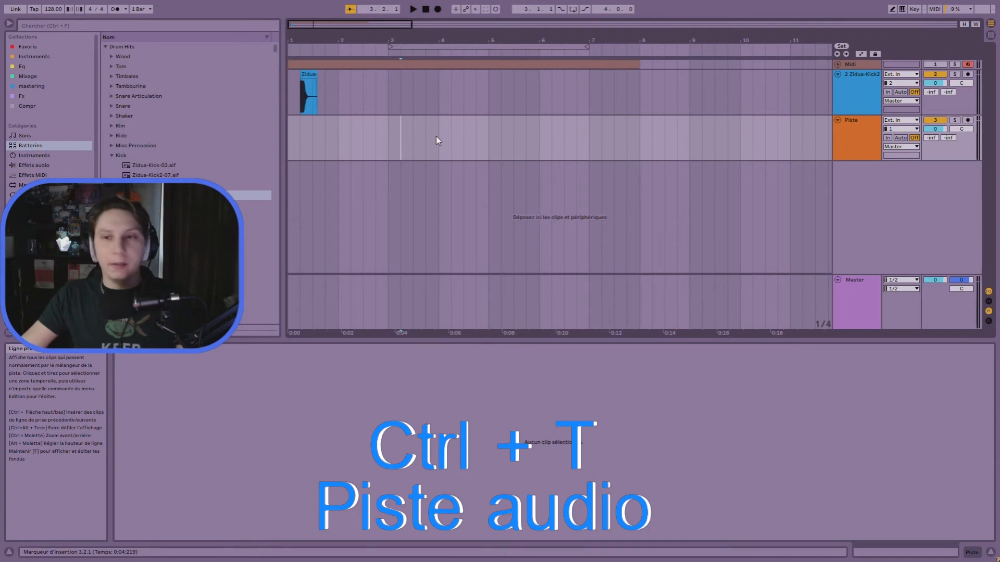
key(ctrl+t)
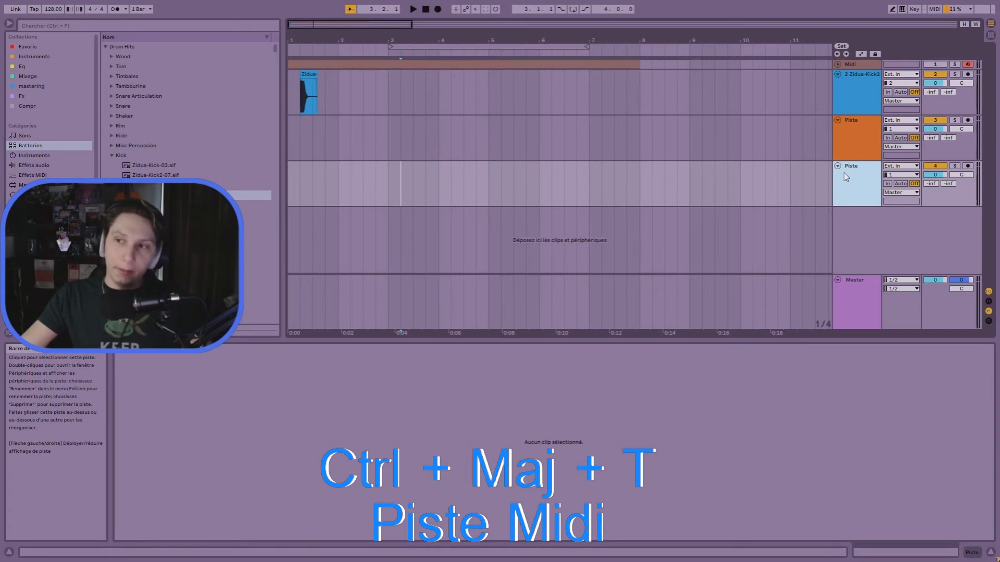
key(Delete)
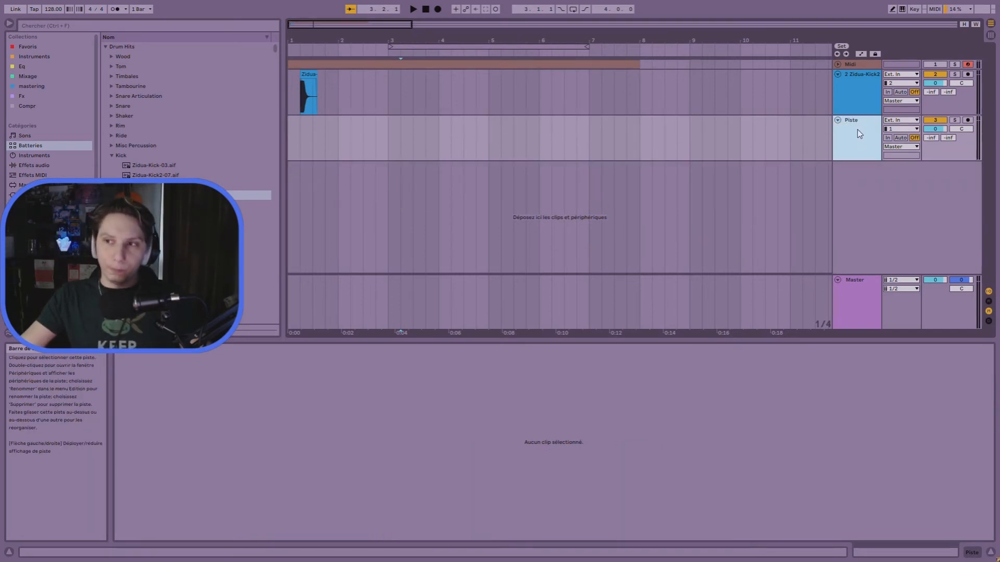
key(Delete)
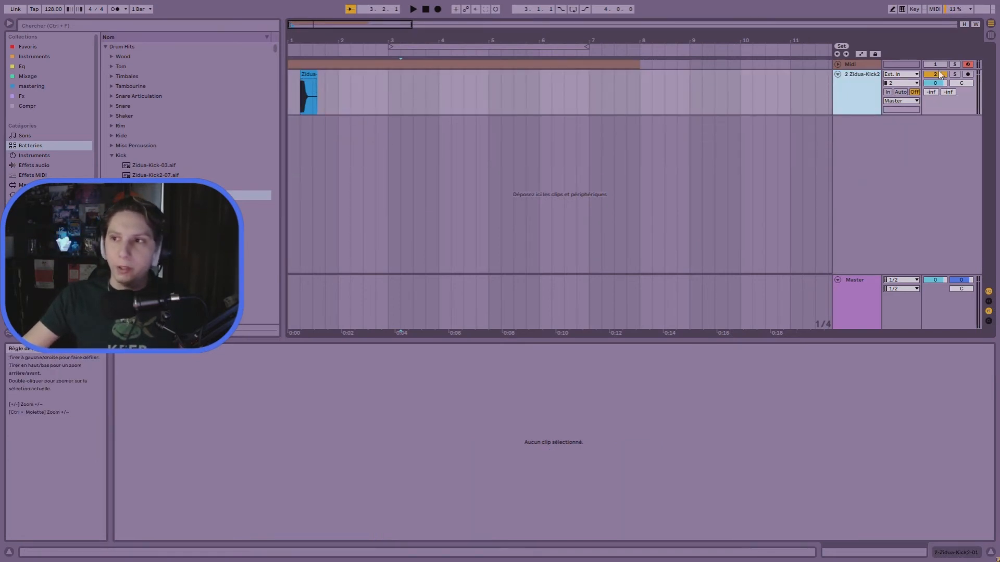
- Move the kick clip to the start of bar 1 and repeat it along the track for five kicks in total
click(315, 92)
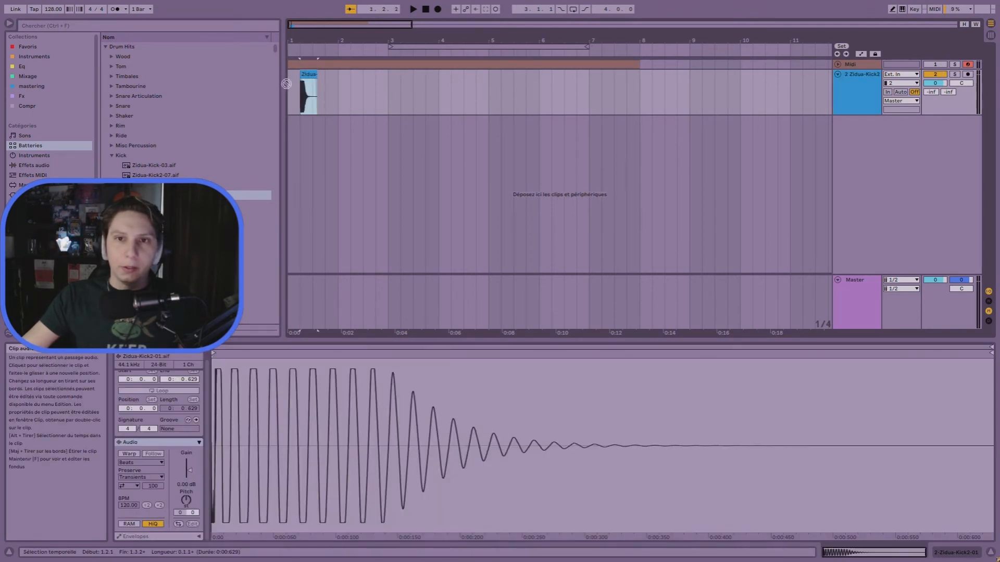
drag(287, 84, 434, 89)
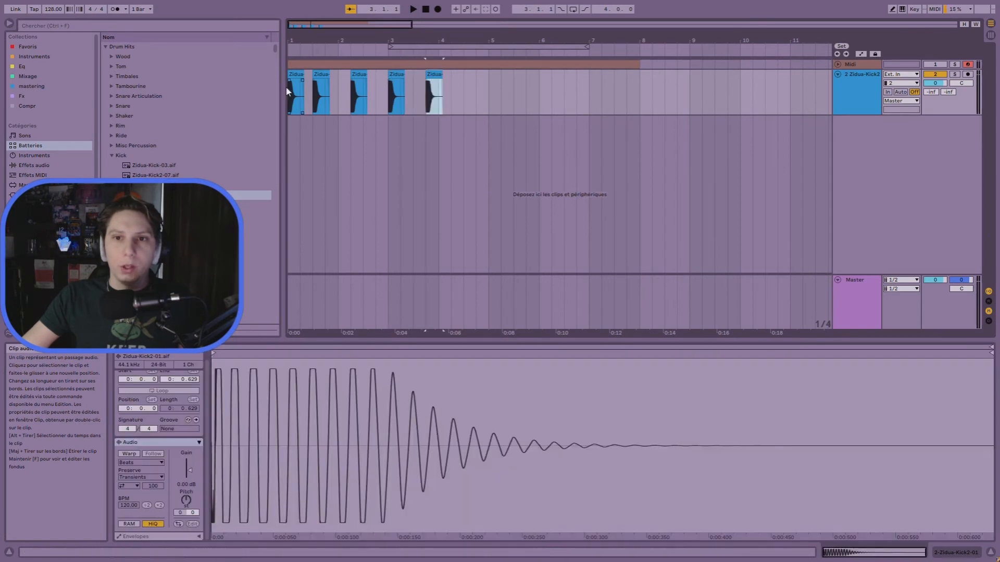
- Play the kick pattern from the beginning while lowering the track volume to -8.3 dB, and stop playback
click(287, 91)
key(space)
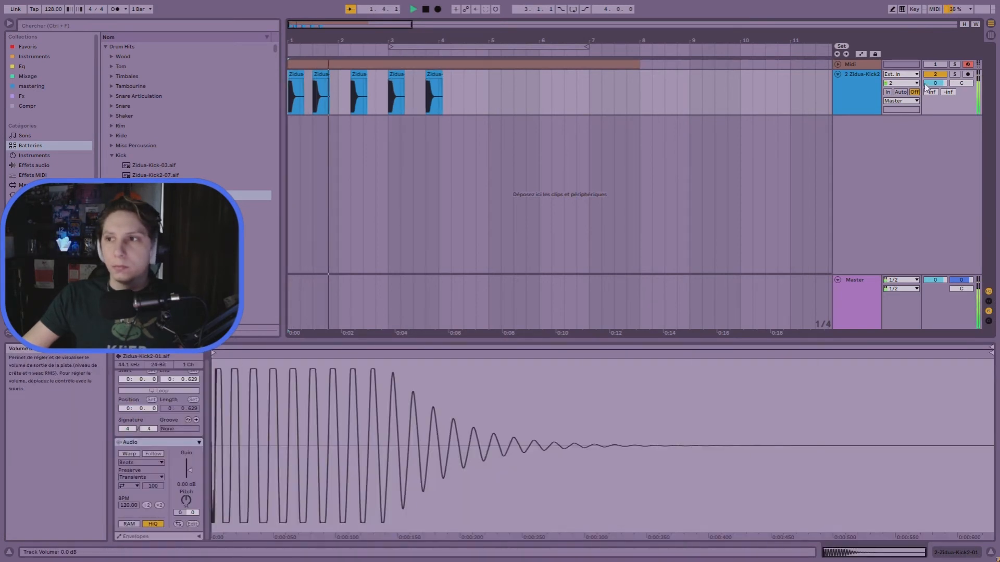
drag(930, 84, 930, 101)
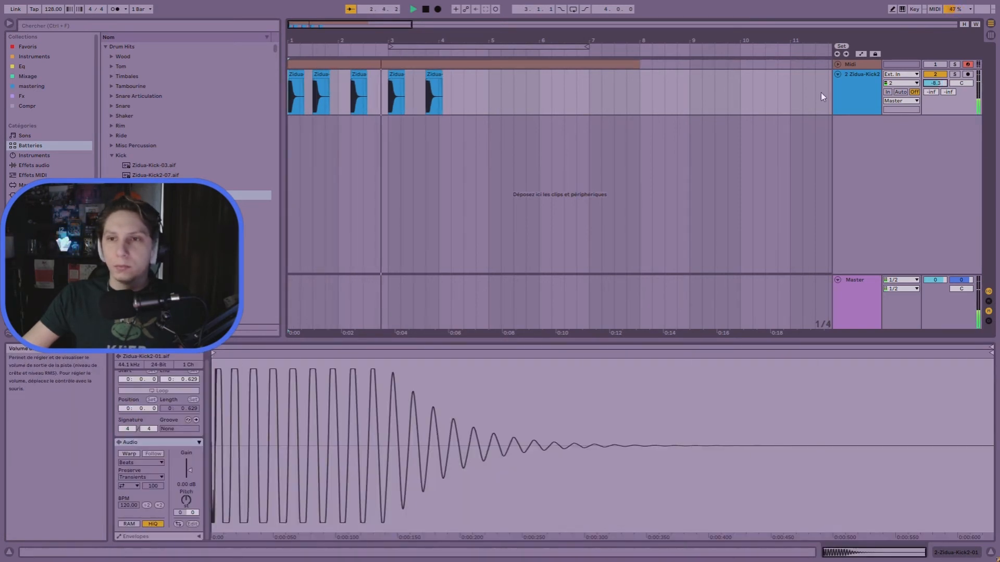
key(space)
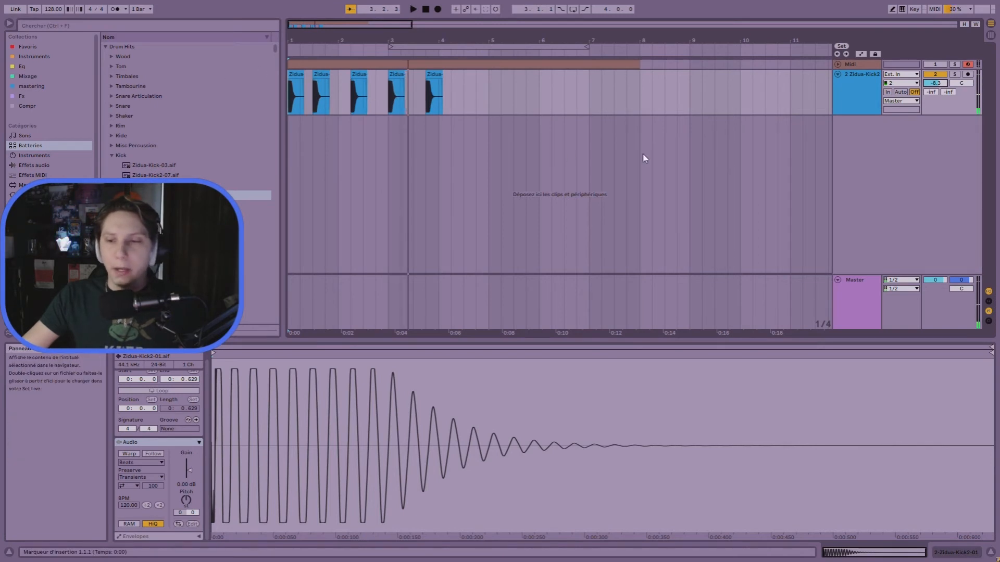
- Select all the kick clips in the arrangement and search the audio samples for "Piano"
drag(542, 98, 230, 103)
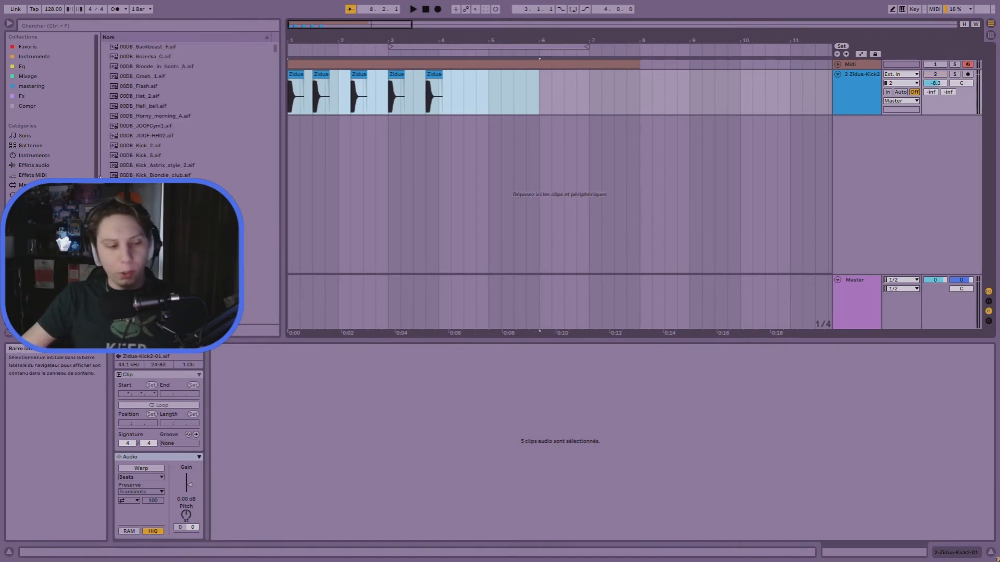
click(94, 23)
text(Pl)
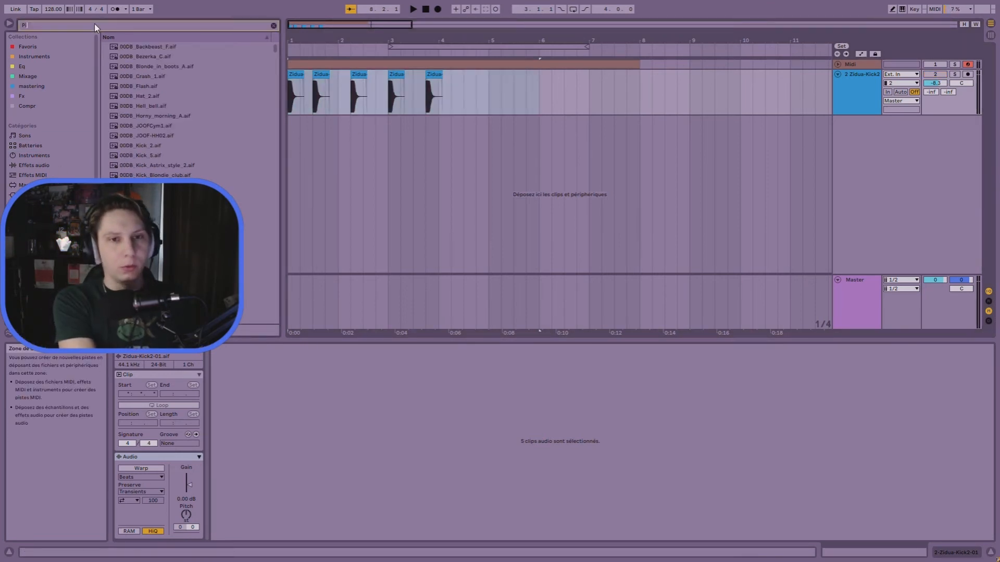
text(ano)
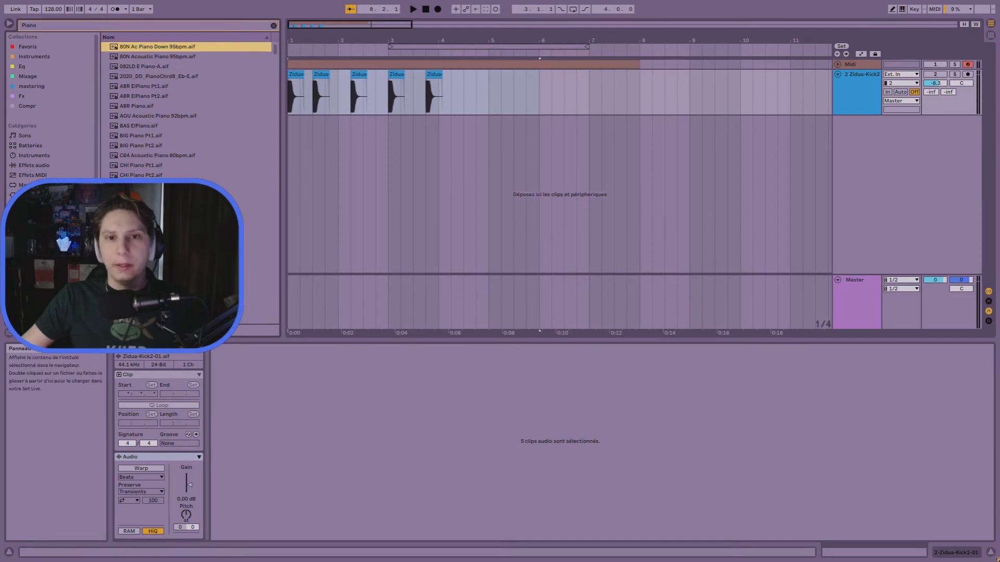
- Preview several piano samples, including 80N Acoustic Piano 95bpm.aif, BIG Piano Pt1.aif and BIG Piano Pt2.aif
click(161, 56)
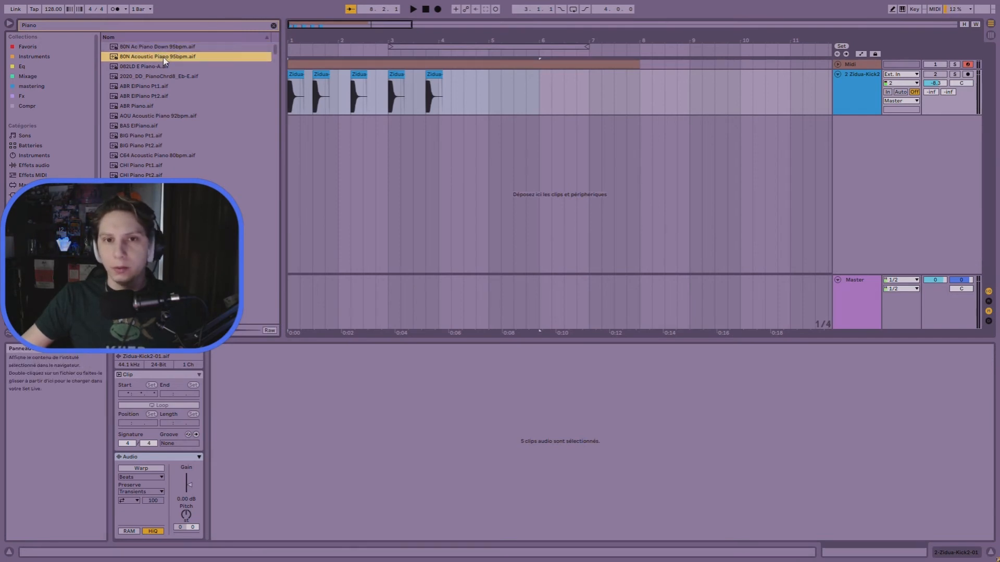
click(154, 135)
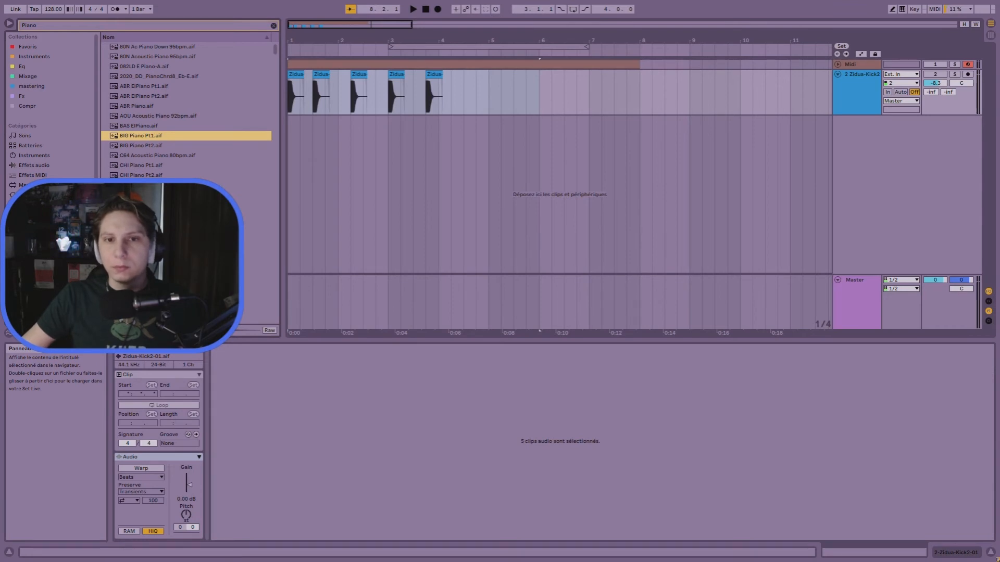
click(150, 146)
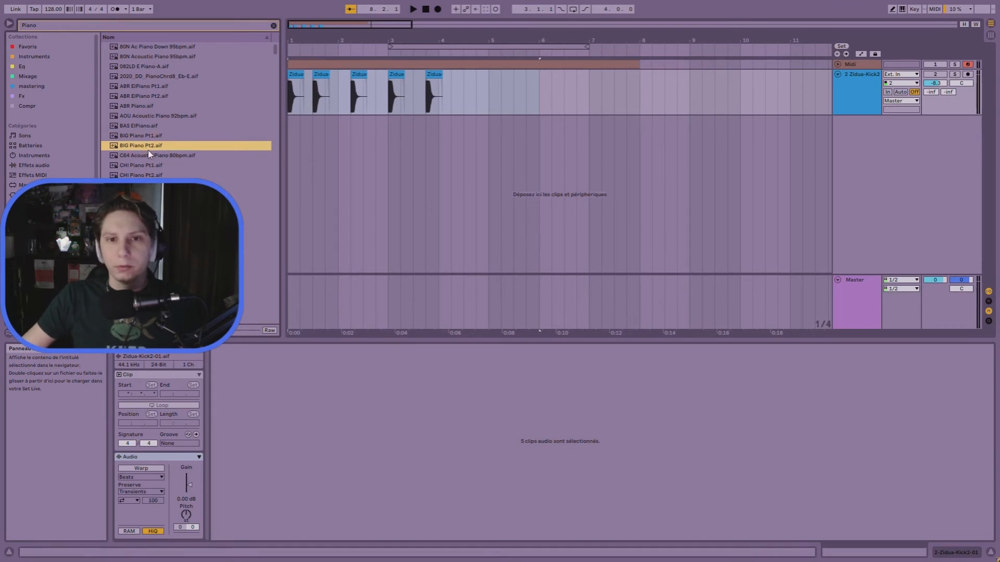
- Replace the kick clips with the BIG Piano Pt1.aif sample, starting at bar 1 of the audio track
drag(165, 138, 264, 101)
key(Delete)
drag(567, 74, 359, 86)
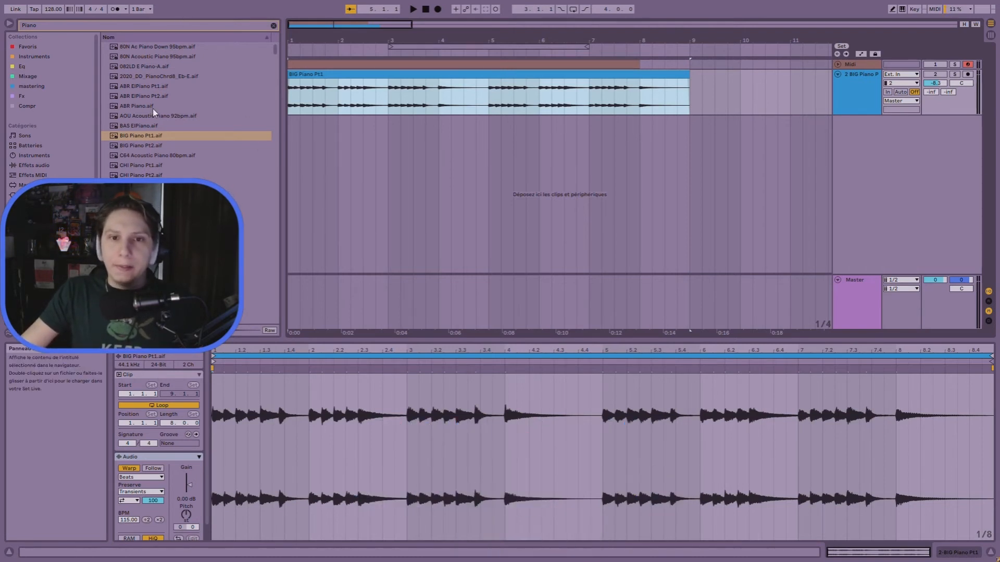
- Preview another piano sample and look further down the list of piano results
click(151, 195)
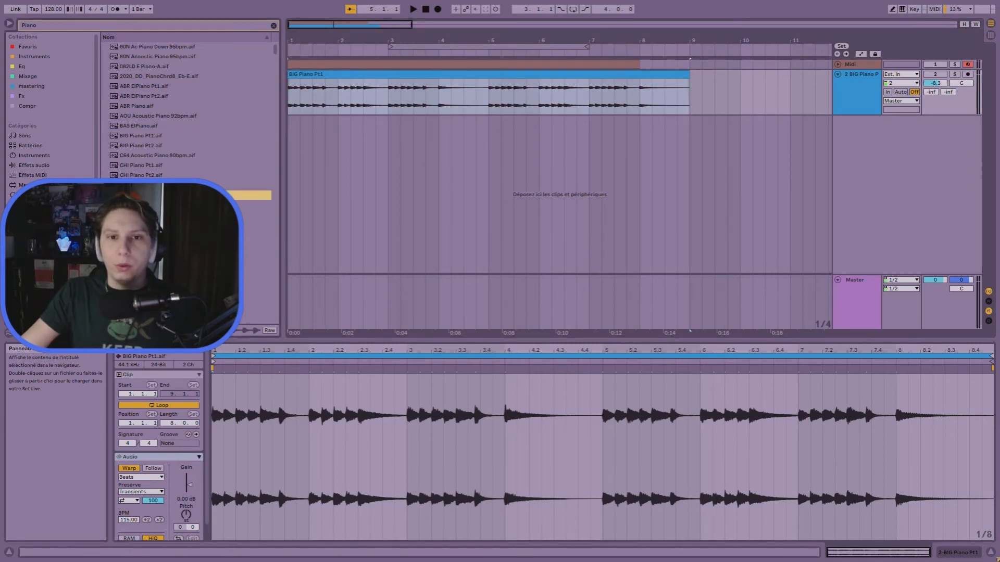
key(Up)
key(Down)
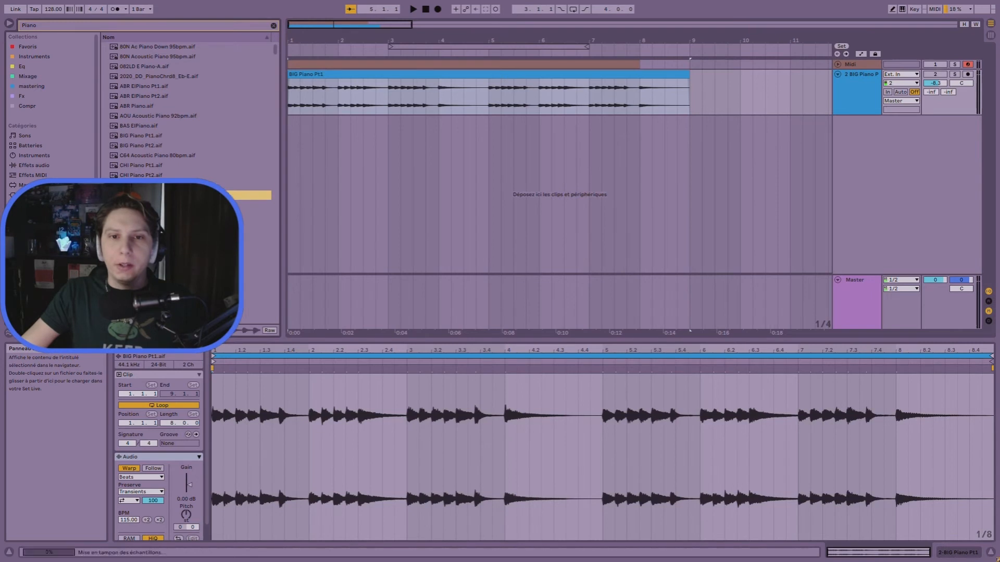
scroll(151, 195, down, 5)
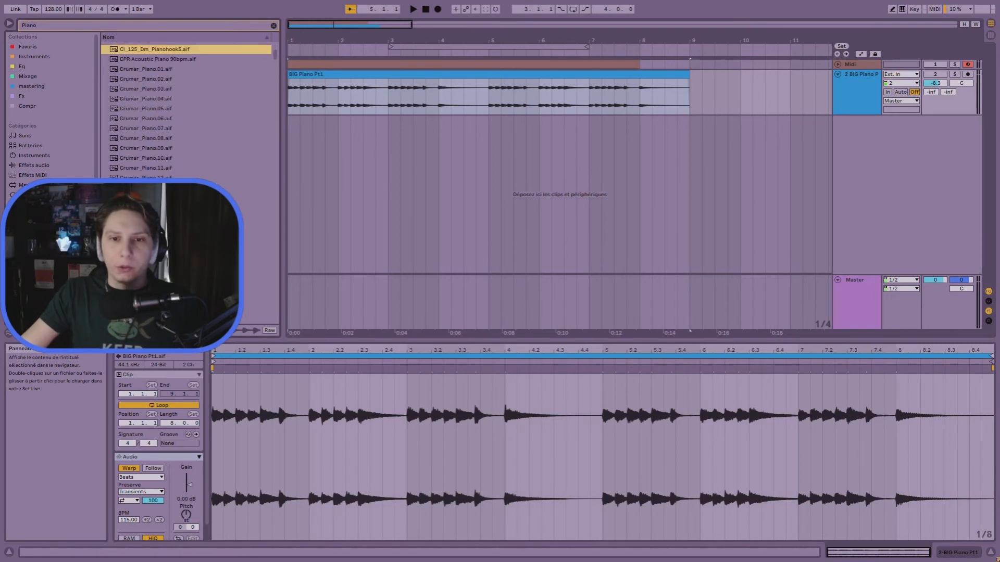
- Return to the BIG Piano Pt1 clip in the arrangement and place the insertion marker at bar 5
click(333, 184)
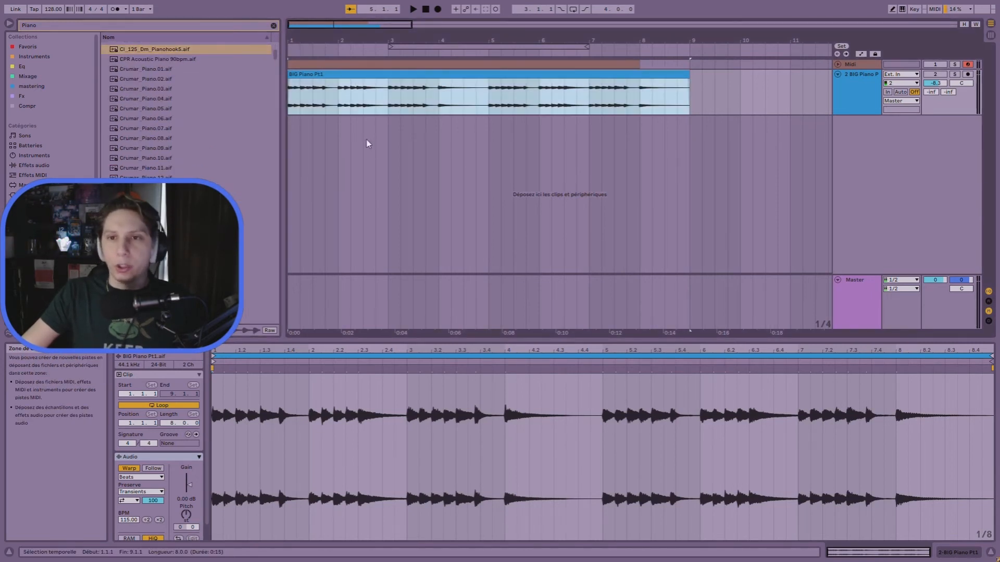
click(310, 110)
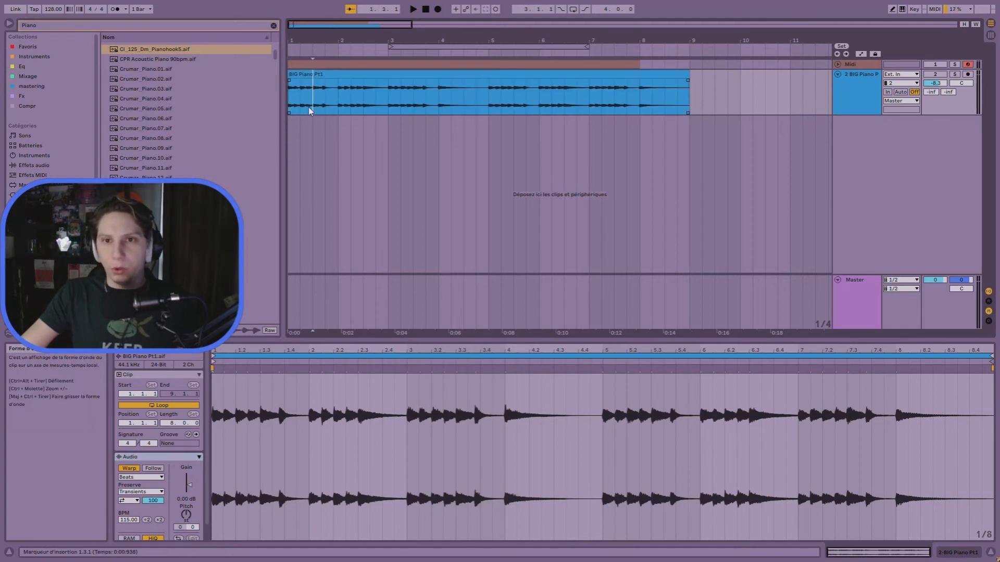
click(537, 128)
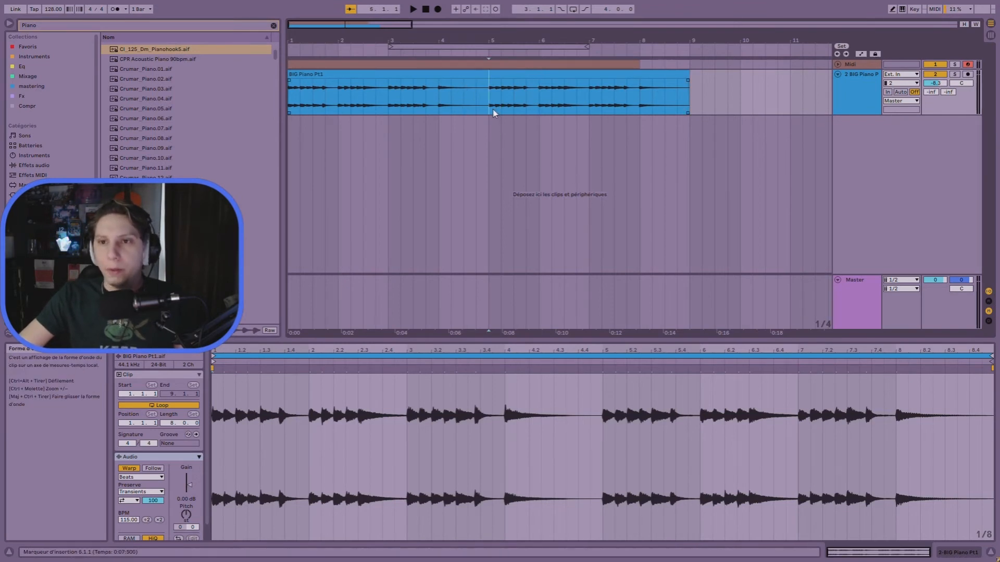
- Select part of bar 5 in the BIG Piano Pt1 clip, and play the clip from bar 1 for a short stretch
drag(493, 110, 526, 111)
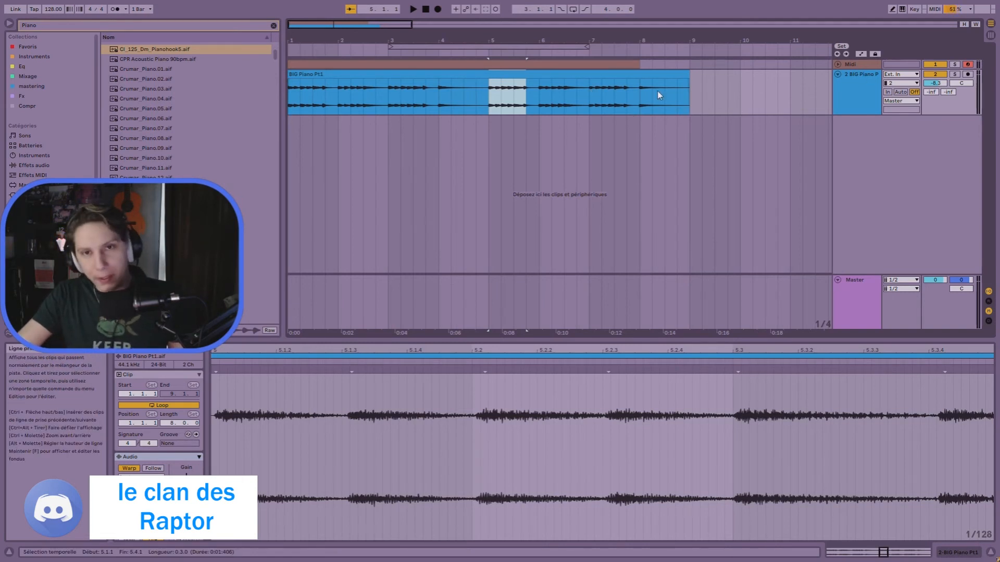
click(301, 105)
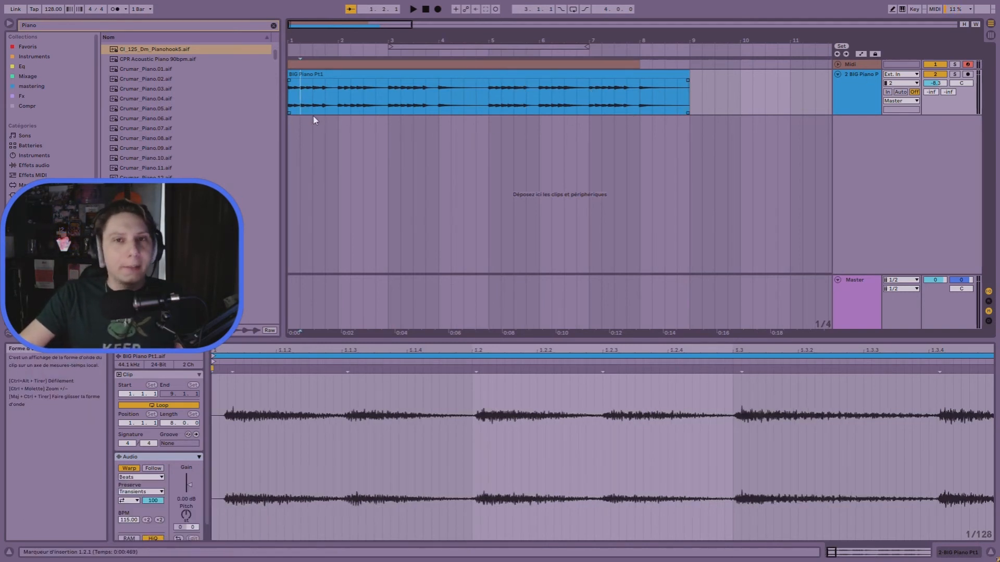
click(312, 104)
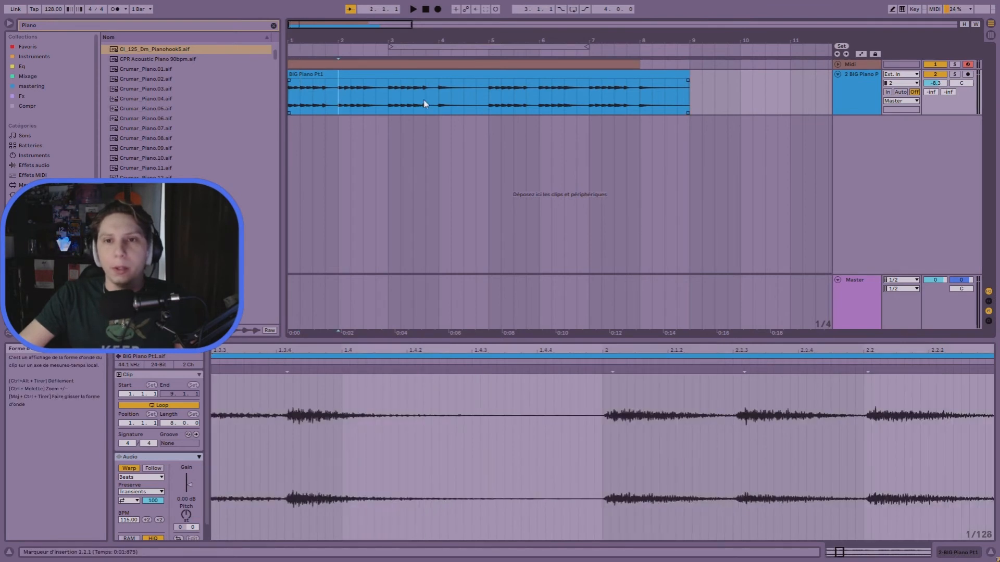
click(293, 104)
key(space)
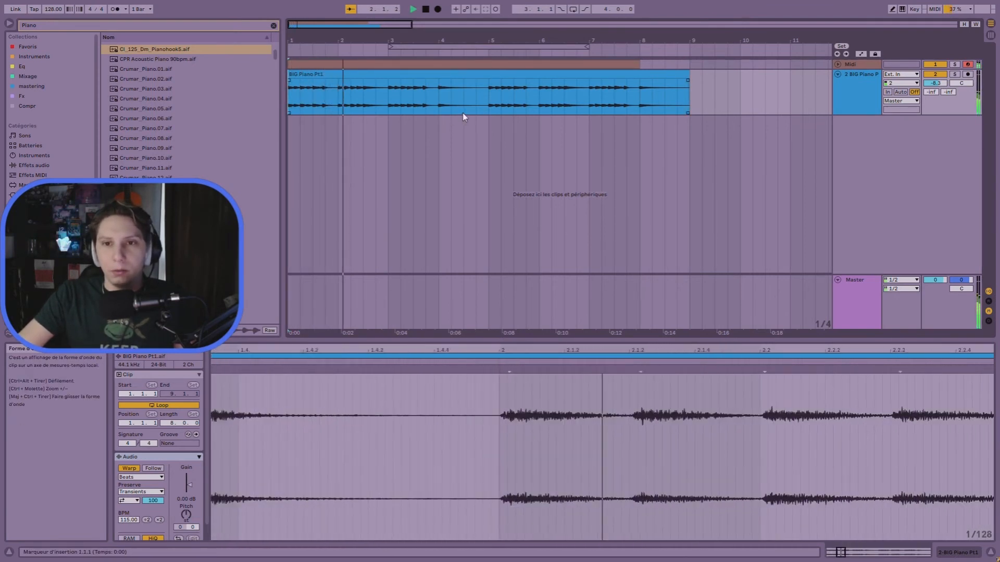
key(space)
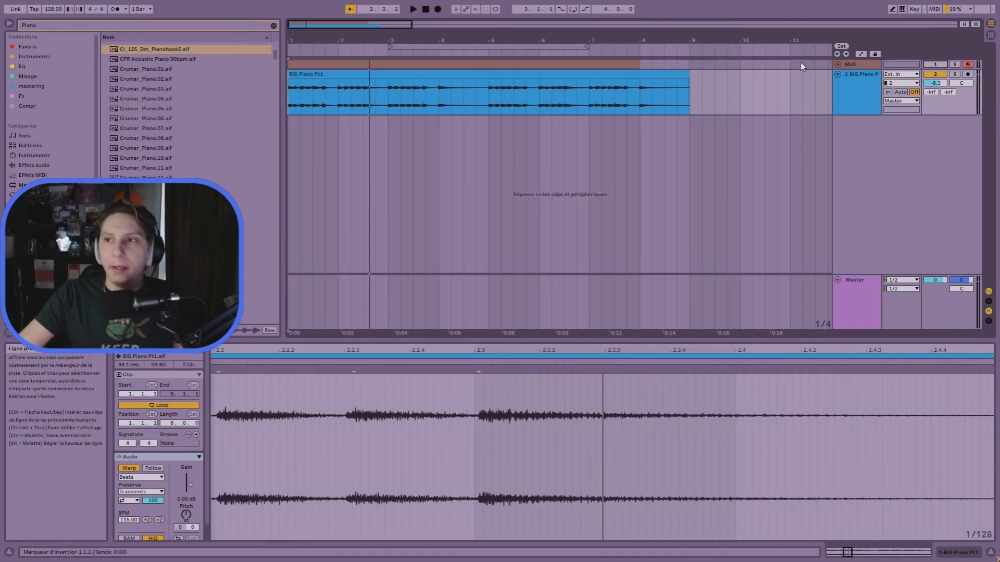
- Delete the Midi track above the audio track
click(854, 63)
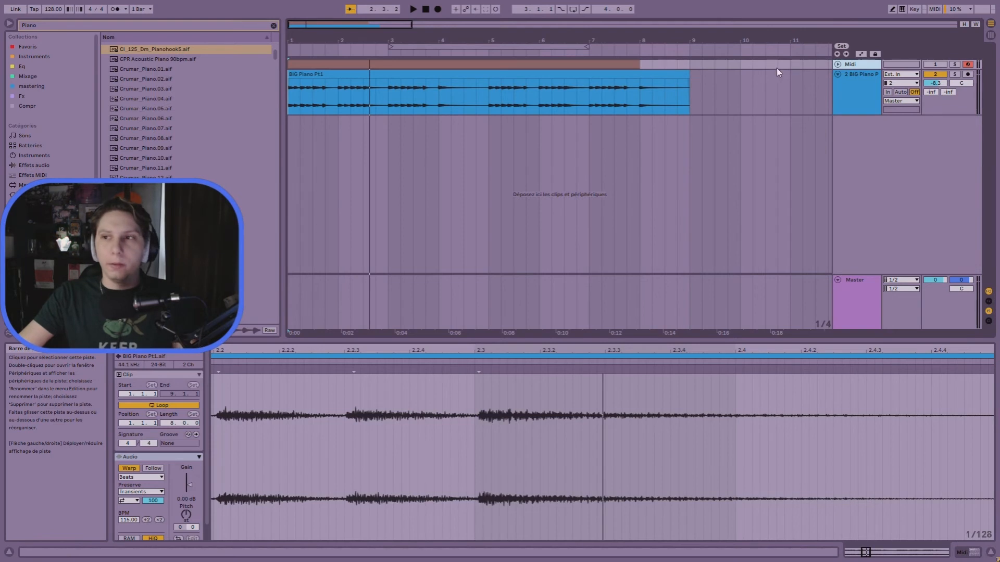
key(Delete)
click(350, 310)
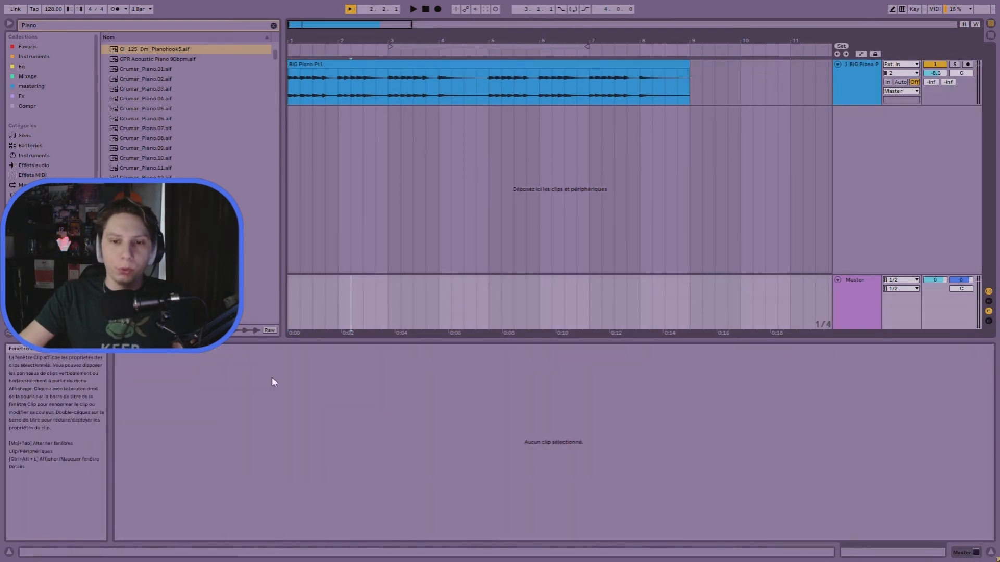
- Move the bar 2 section of the BIG Piano Pt1 clip to bar 4 and play the arrangement from bar 3
click(394, 99)
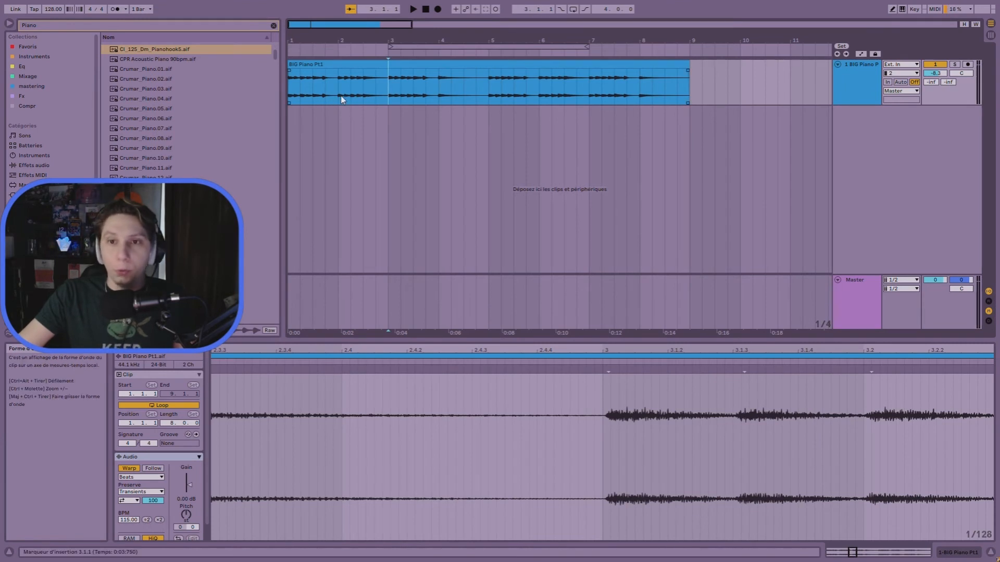
drag(337, 99, 387, 108)
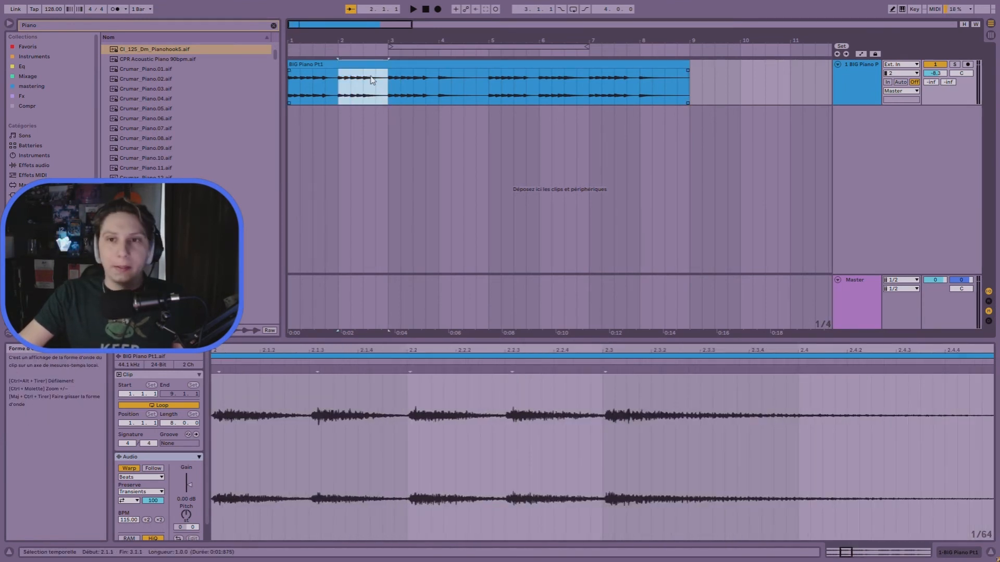
drag(368, 65, 471, 93)
click(384, 101)
key(space)
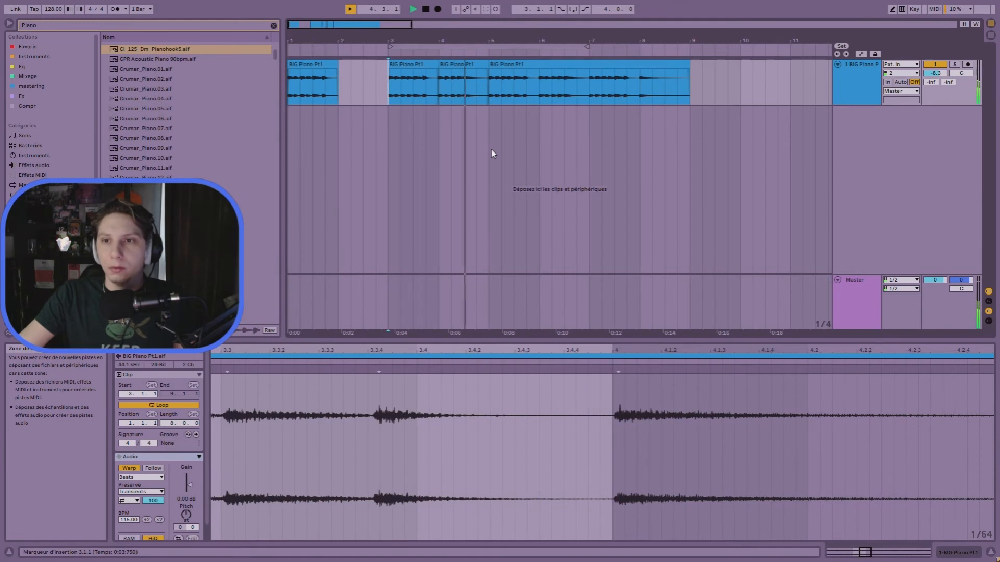
key(space)
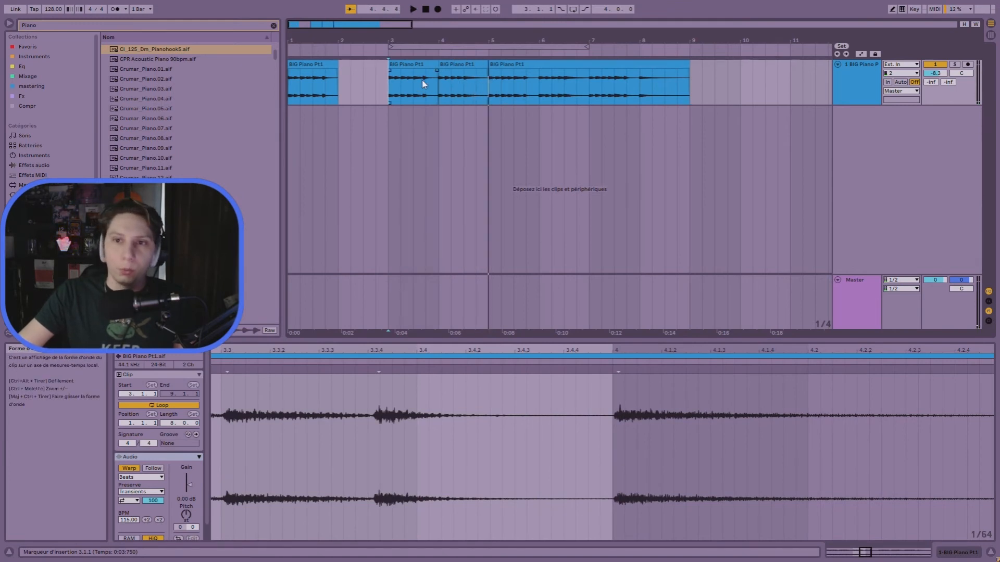
- Duplicate a one-bar BIG Piano Pt1 clip into bar 5 and play the arrangement from bar 3
click(406, 60)
drag(398, 63, 451, 81)
key(ctrl+d)
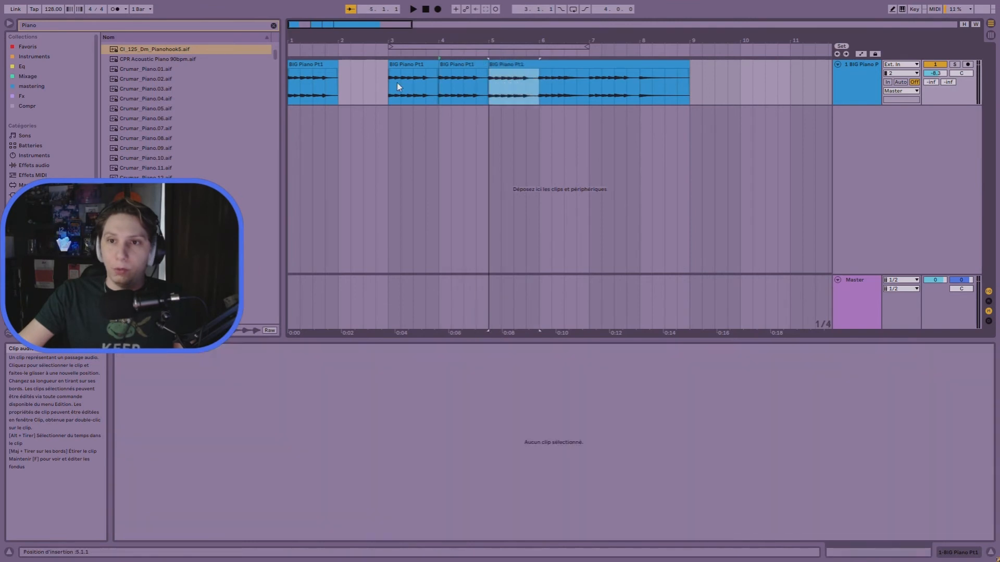
drag(457, 71, 455, 71)
click(394, 90)
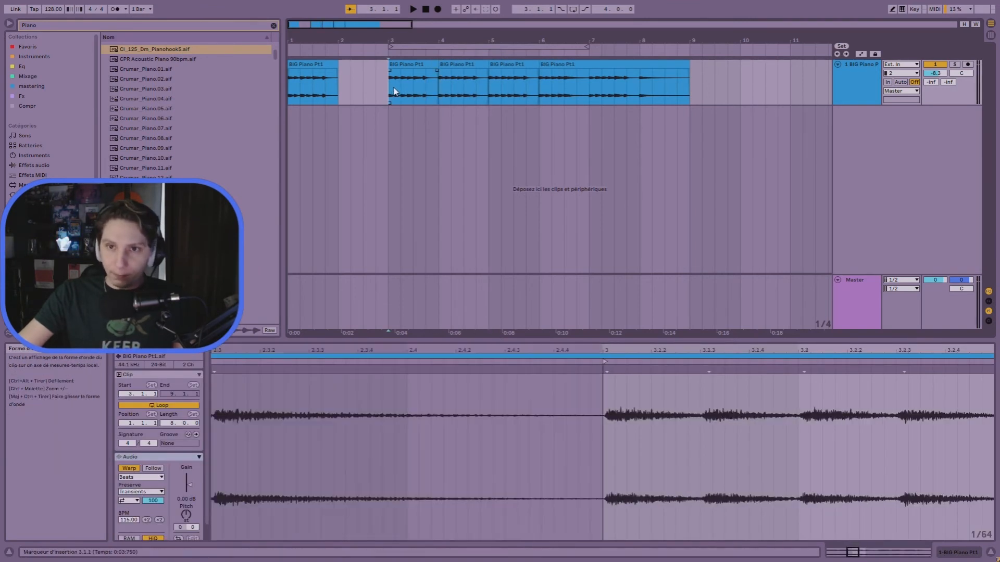
key(space)
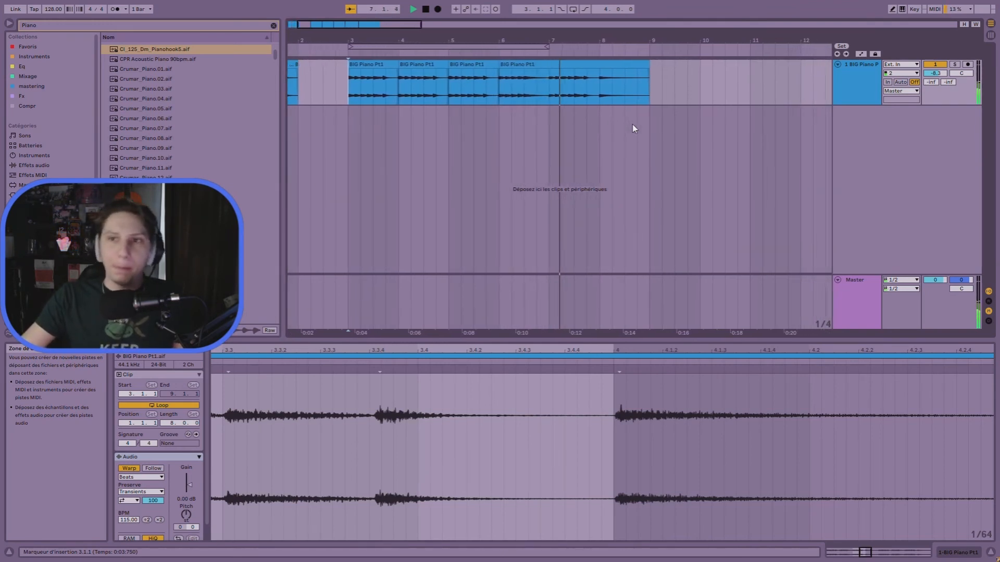
key(space)
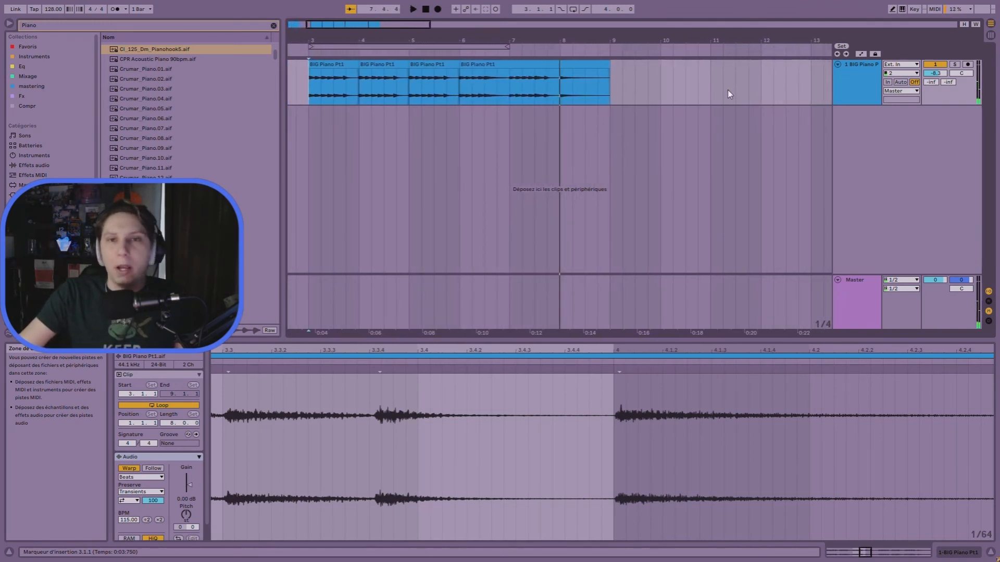
- Transpose the BIG Piano Pt1 clip at bar 3 to -3 semitones and play it
scroll(547, 161, left, 3)
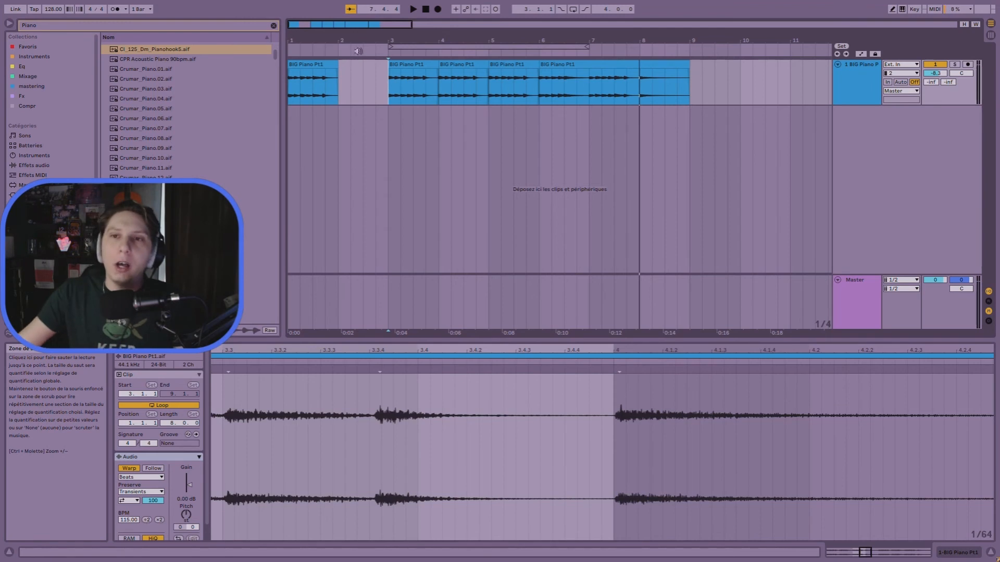
click(416, 66)
click(415, 72)
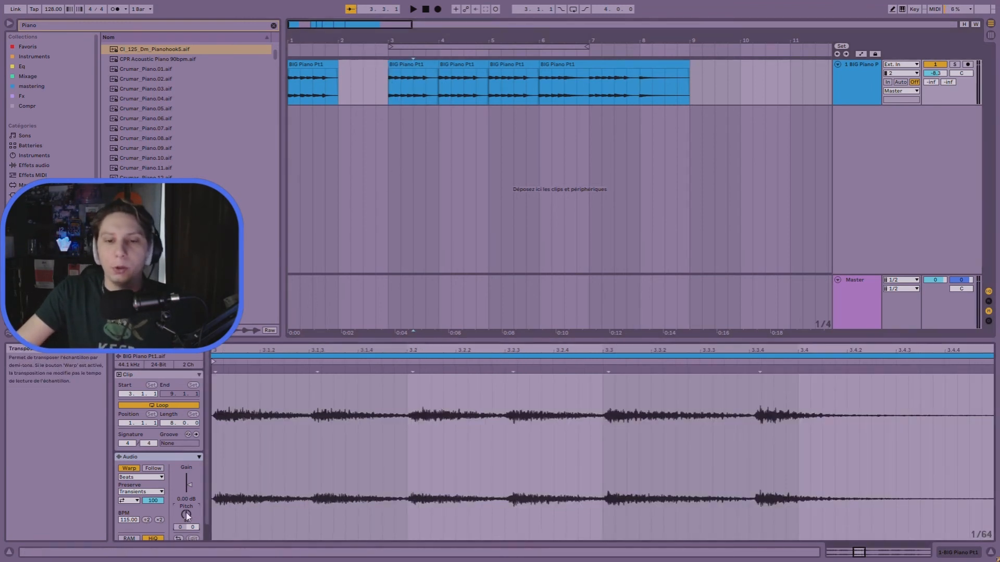
drag(185, 512, 186, 519)
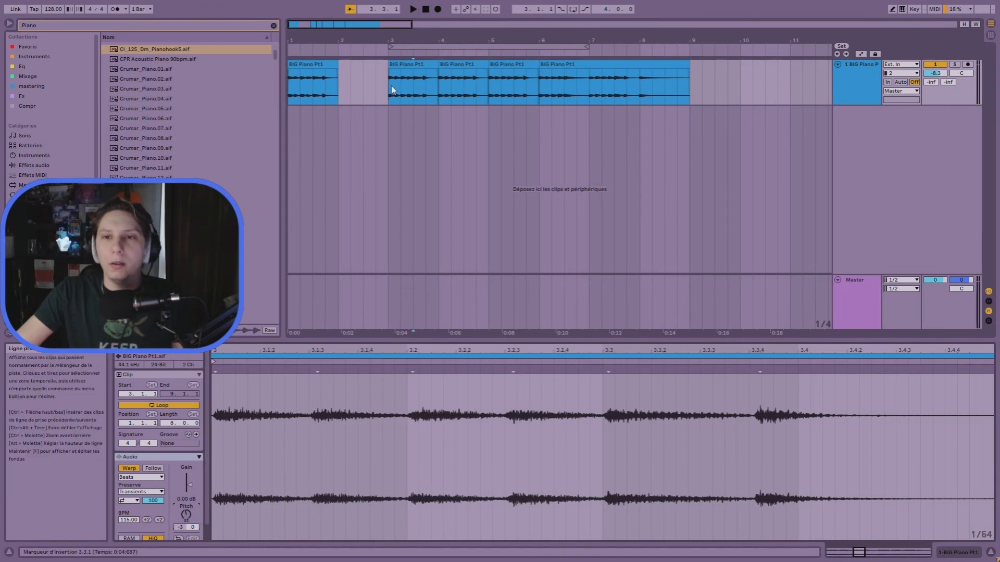
click(399, 100)
key(space)
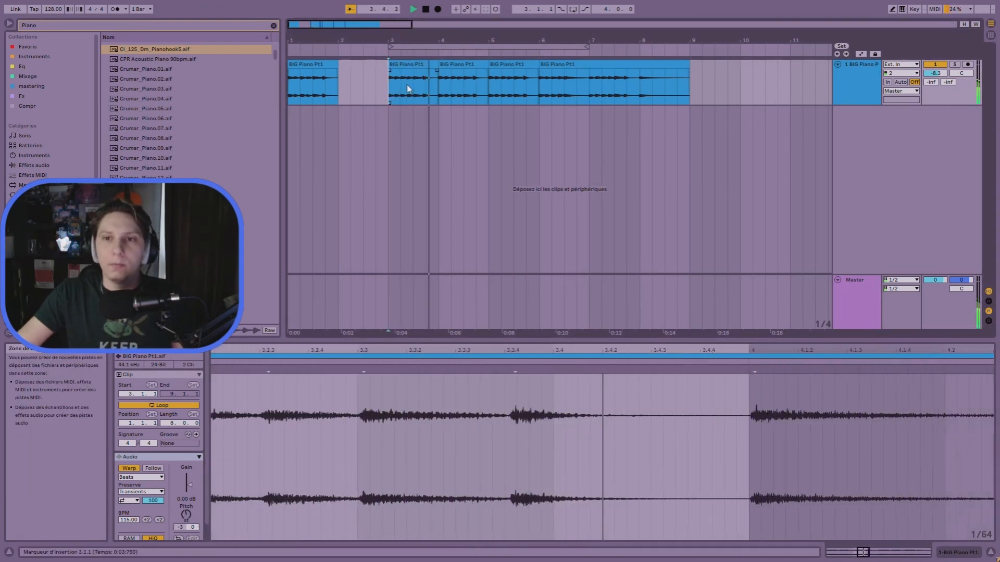
key(space)
- Set the transposition of the BIG Piano Pt1 clip at bar 3 to +3 semitones and play it
click(415, 65)
double_click(186, 515)
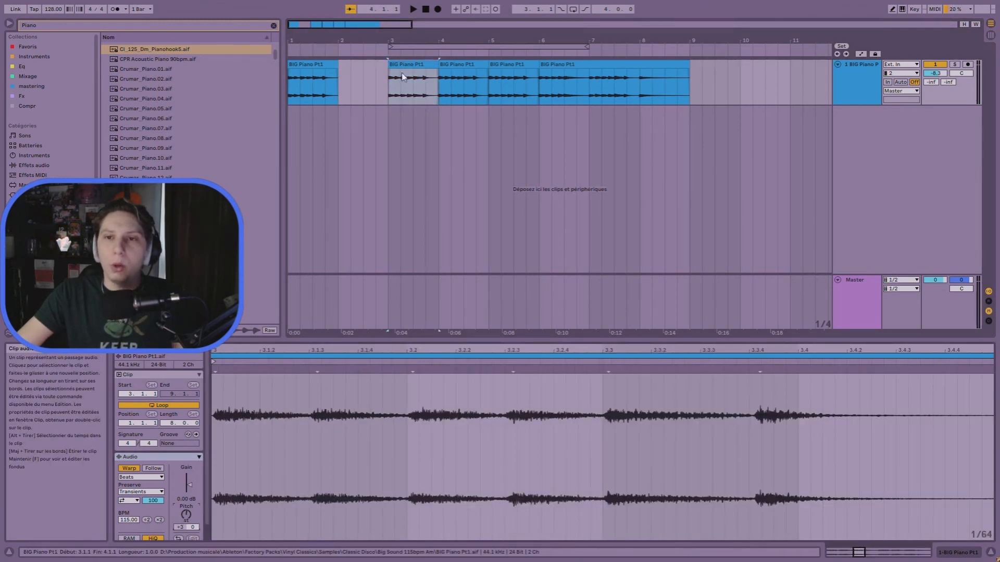
click(392, 94)
key(space)
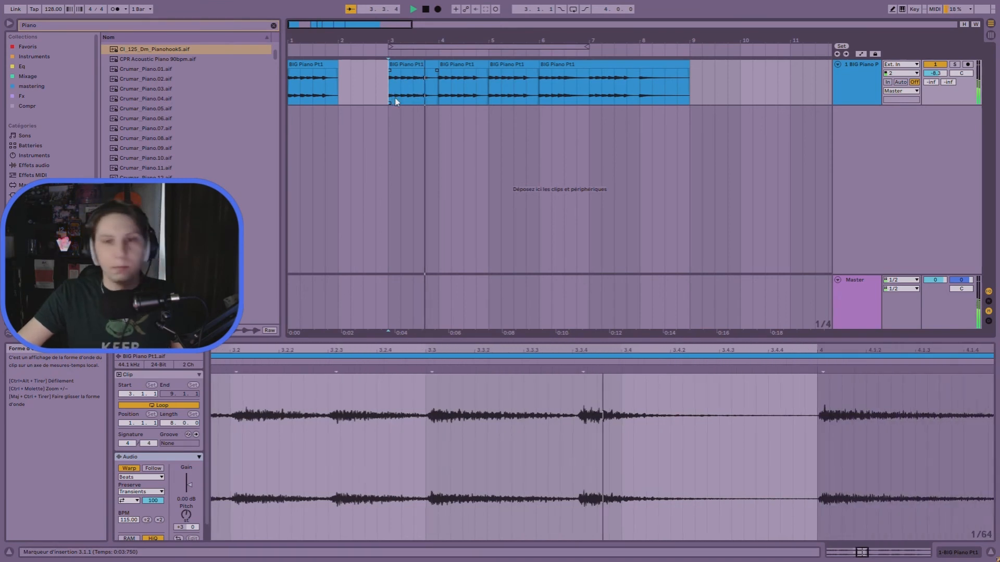
key(space)
click(446, 100)
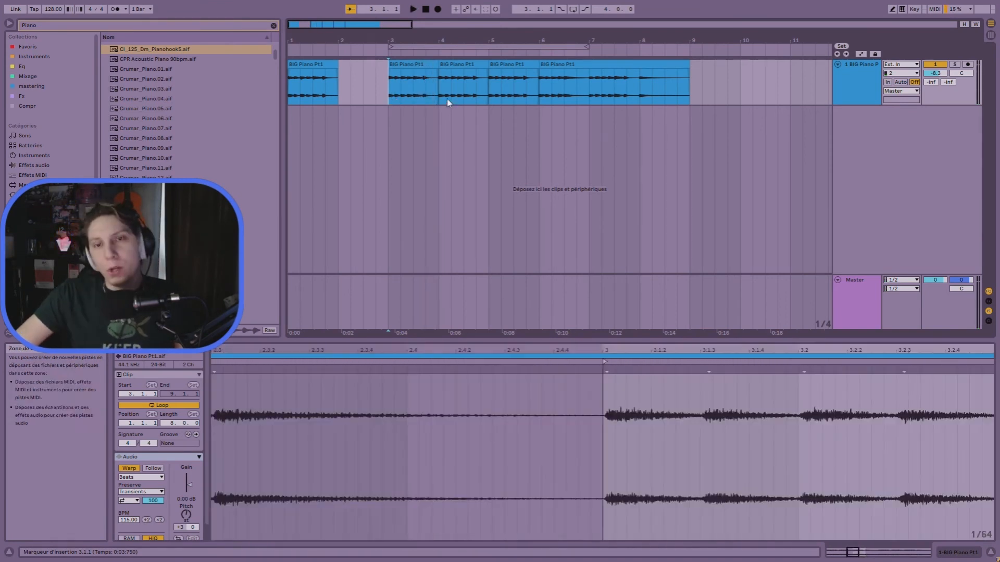
click(486, 96)
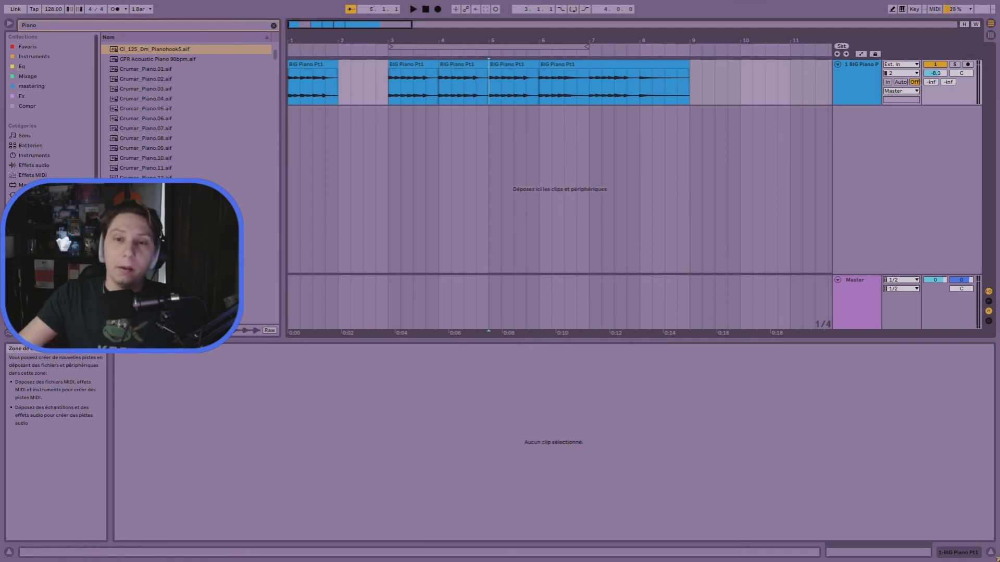
scroll(255, 224, down, 1)
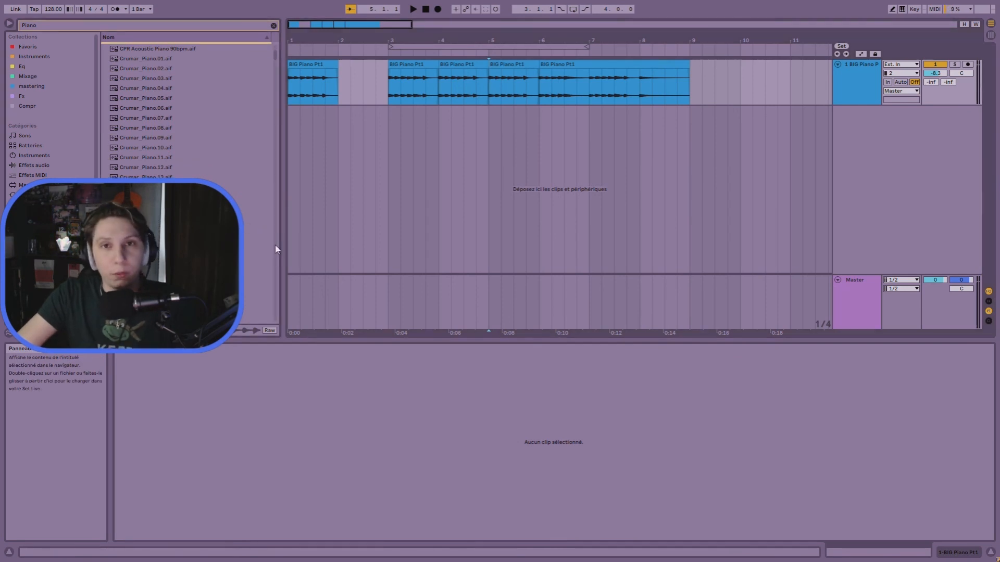